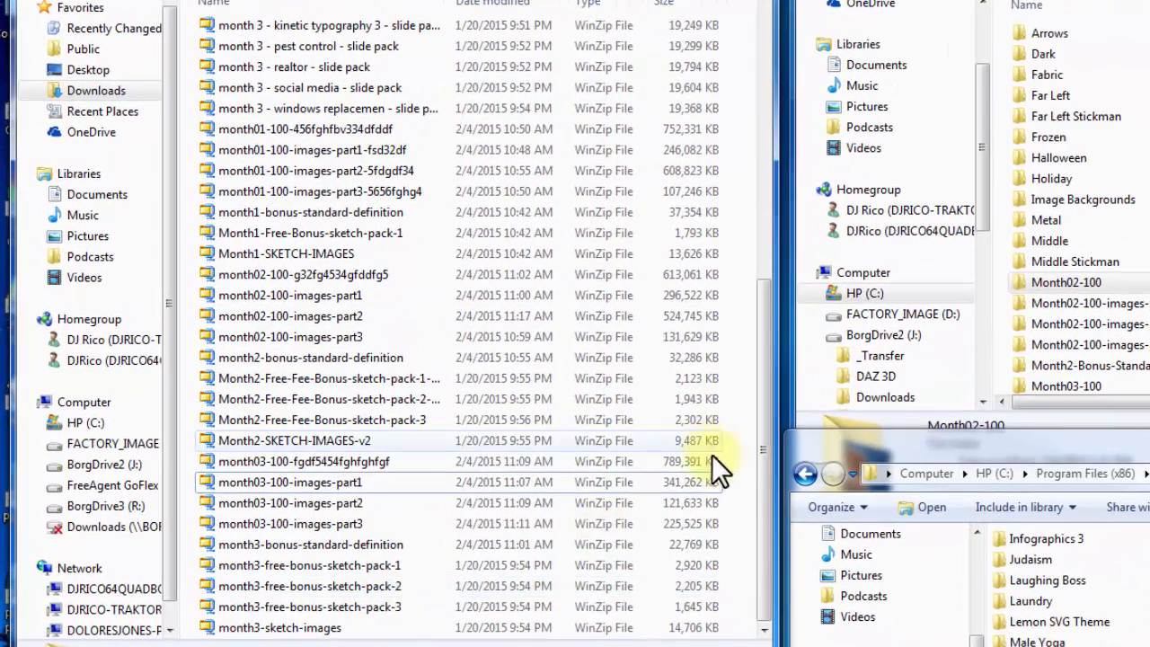
- Look through the downloaded zip packs for months 1, 2 and 3 in the Downloads folder
{"action": "left_click_drag", "start_coordinate": [762, 478], "coordinate": [764, 175]}
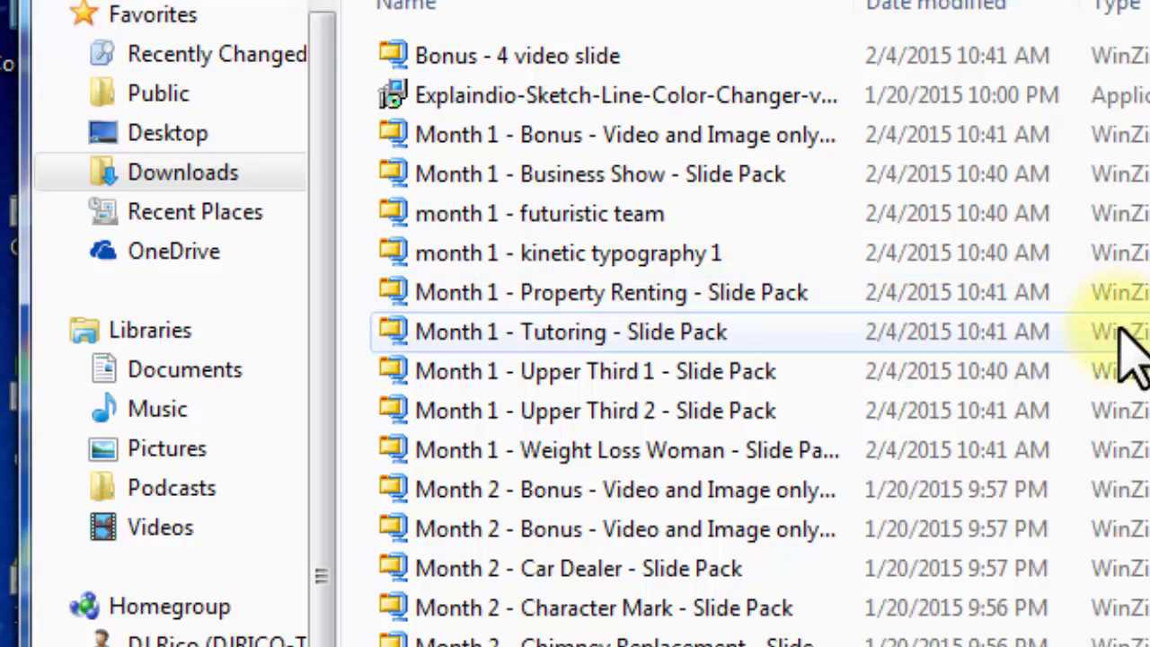
{"action": "left_click", "coordinate": [595, 217]}
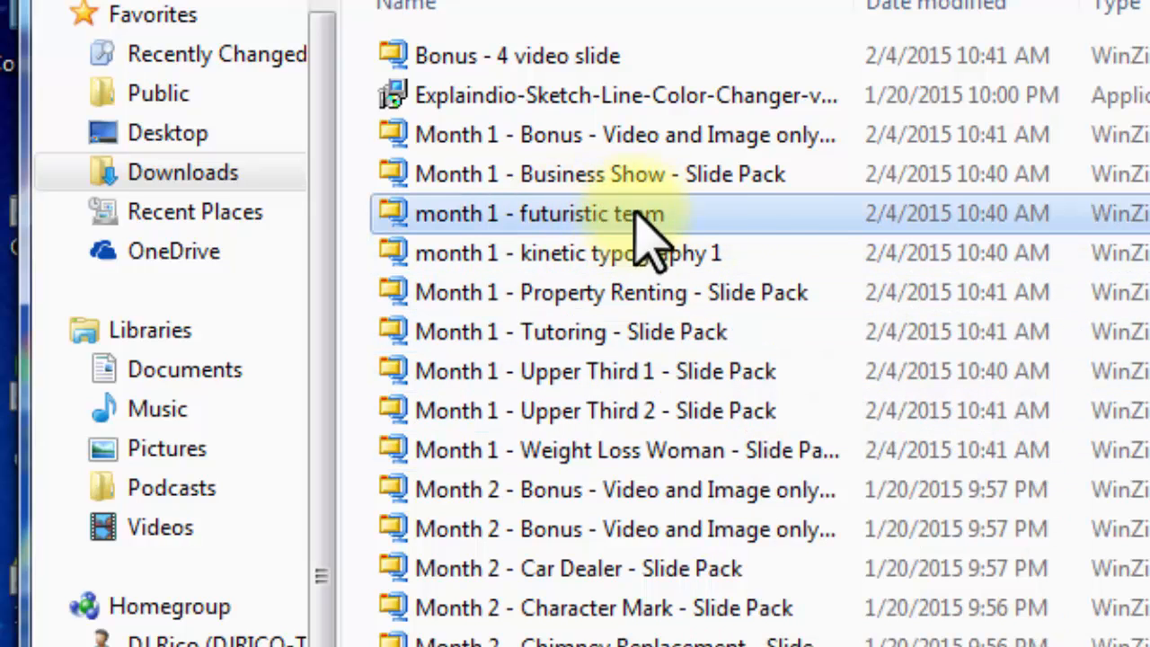
{"action": "mouse_move", "coordinate": [656, 232]}
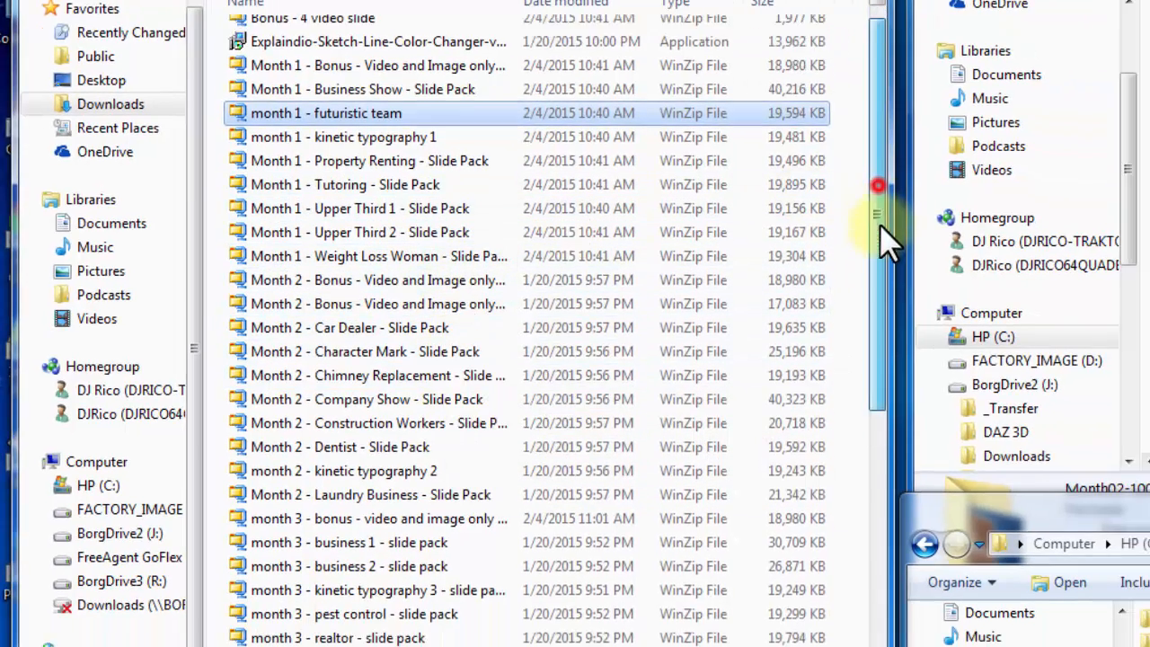
{"action": "left_click_drag", "start_coordinate": [879, 223], "coordinate": [888, 453]}
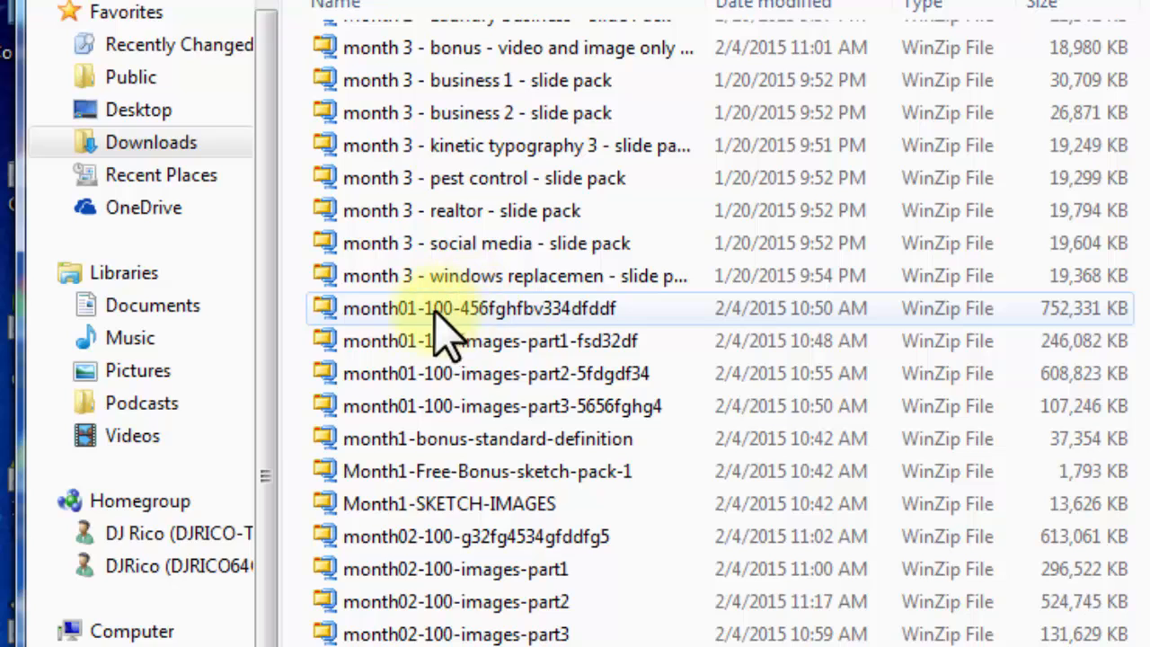
{"action": "mouse_move", "coordinate": [526, 322]}
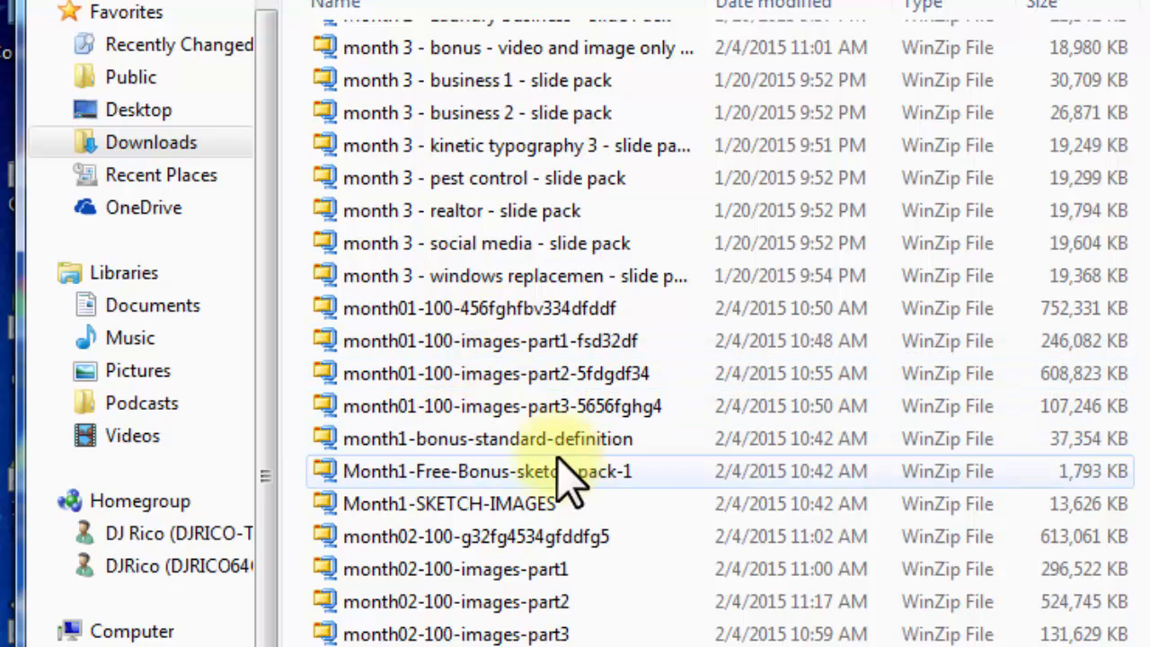
{"action": "mouse_move", "coordinate": [504, 455]}
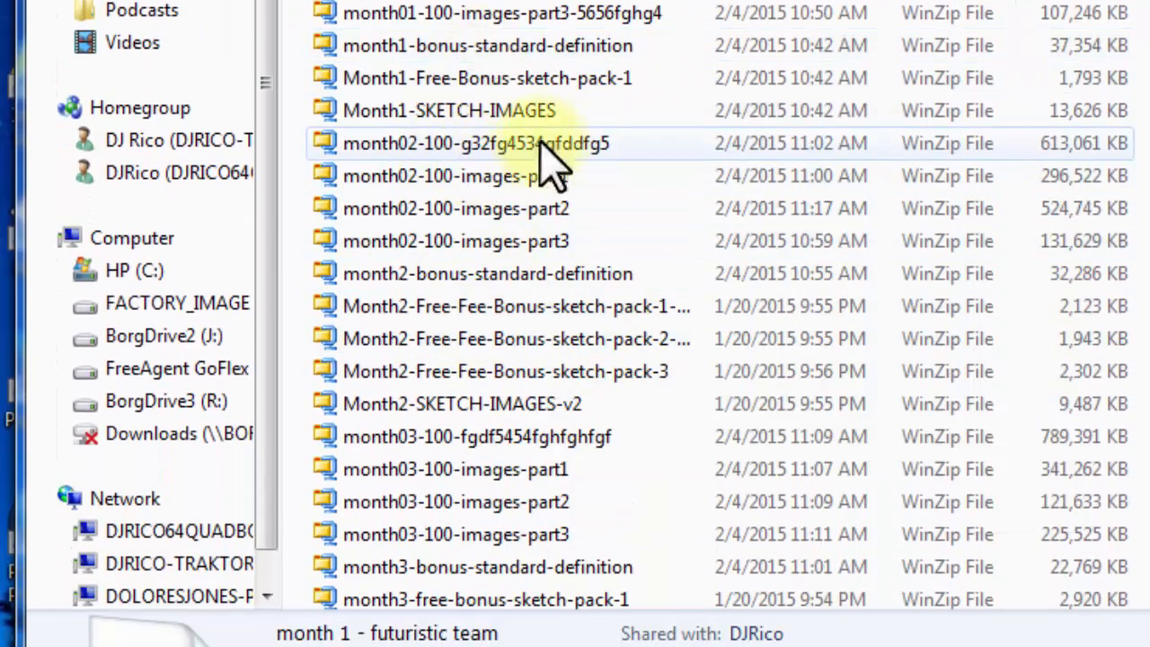
{"action": "mouse_move", "coordinate": [507, 152]}
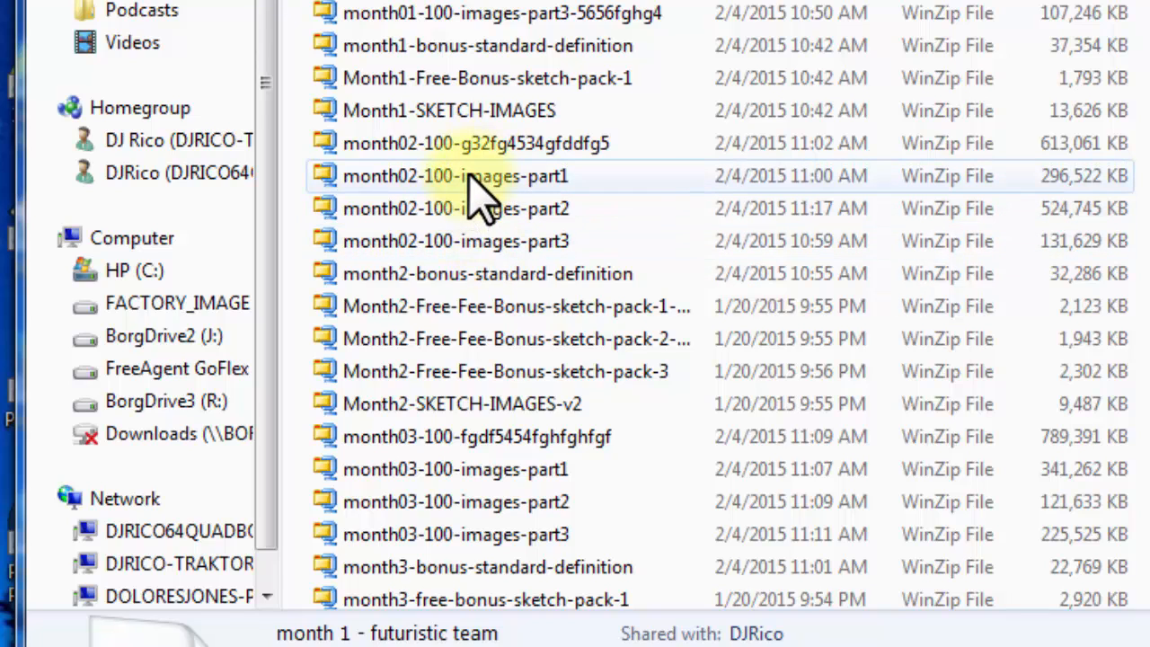
{"action": "mouse_move", "coordinate": [476, 189]}
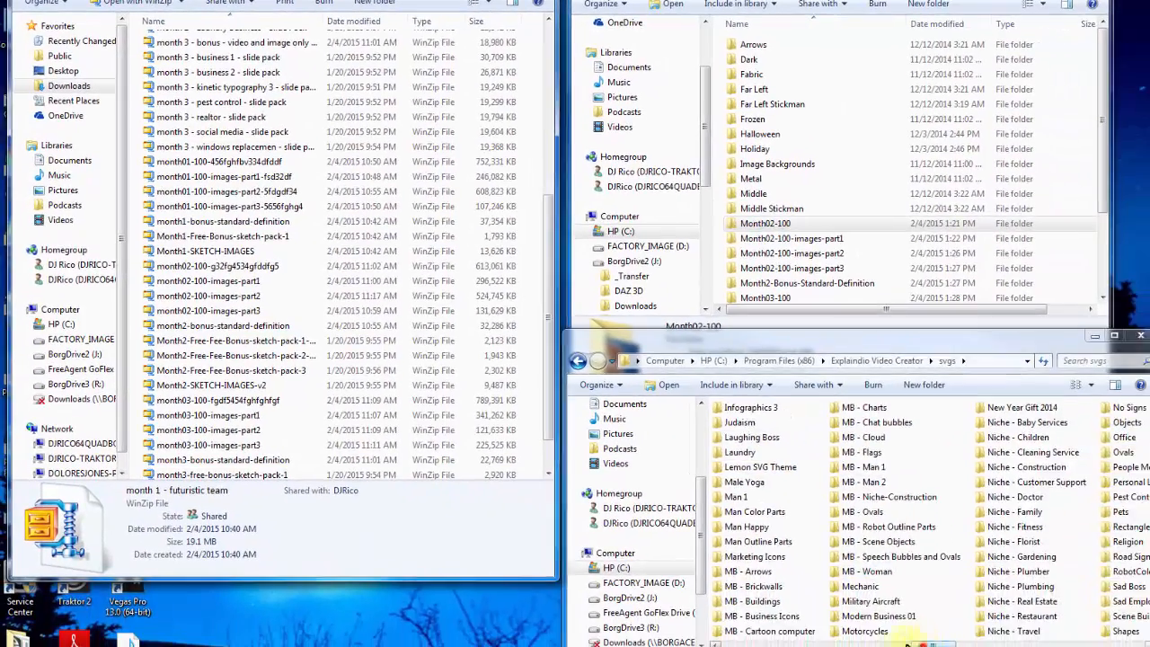
- Open the 50 Business SVG Graphics folder inside svgs and show its files as medium icons
{"action": "left_click_drag", "start_coordinate": [909, 644], "coordinate": [737, 642]}
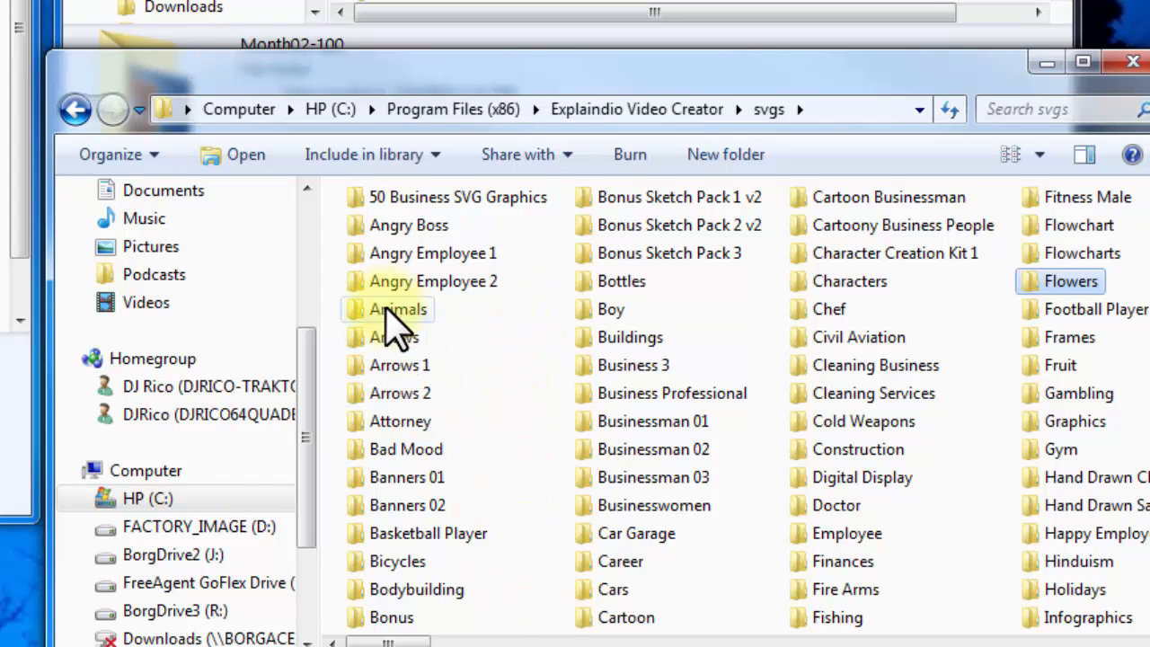
{"action": "double_click", "coordinate": [402, 198]}
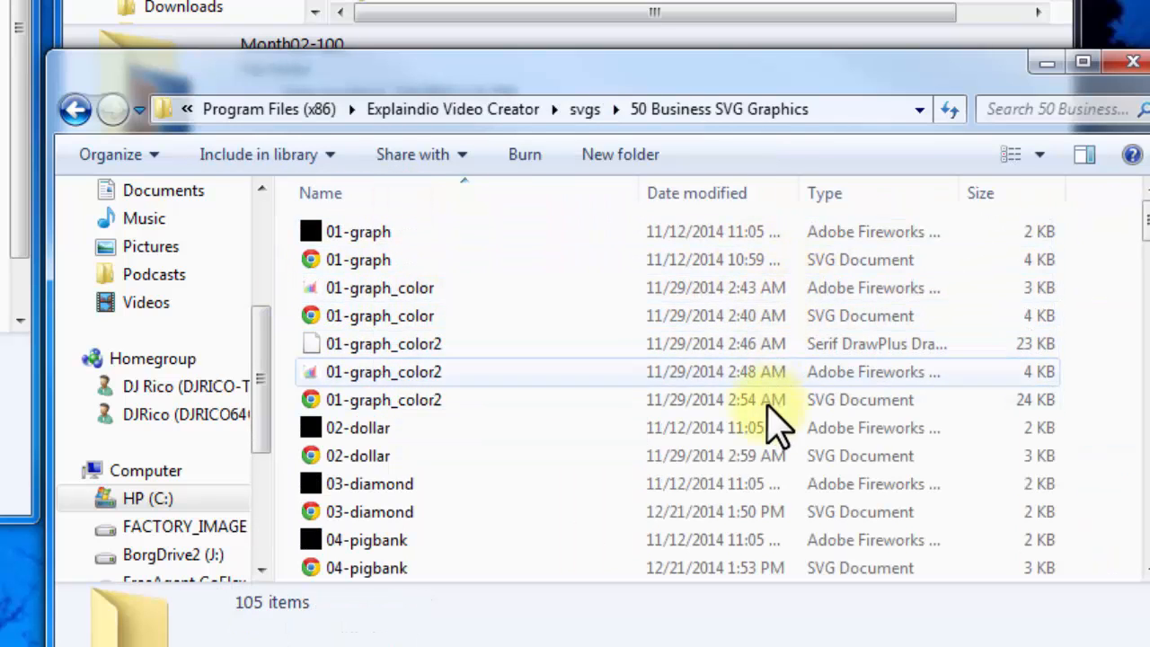
{"action": "left_click", "coordinate": [1039, 156]}
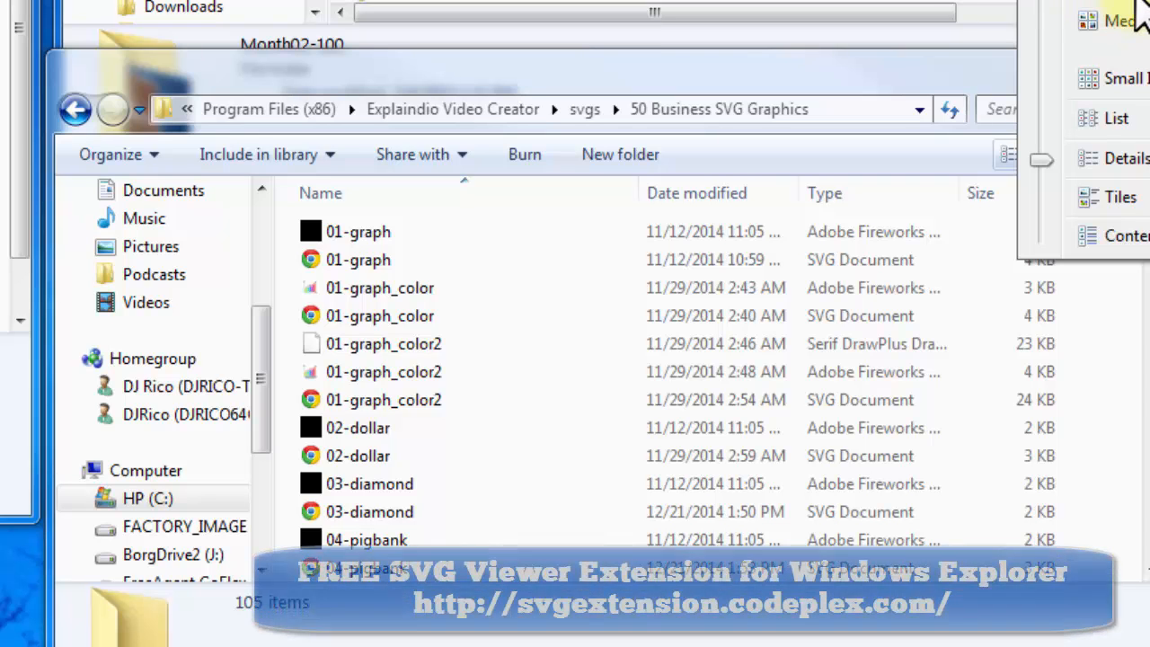
{"action": "left_click", "coordinate": [1133, 20]}
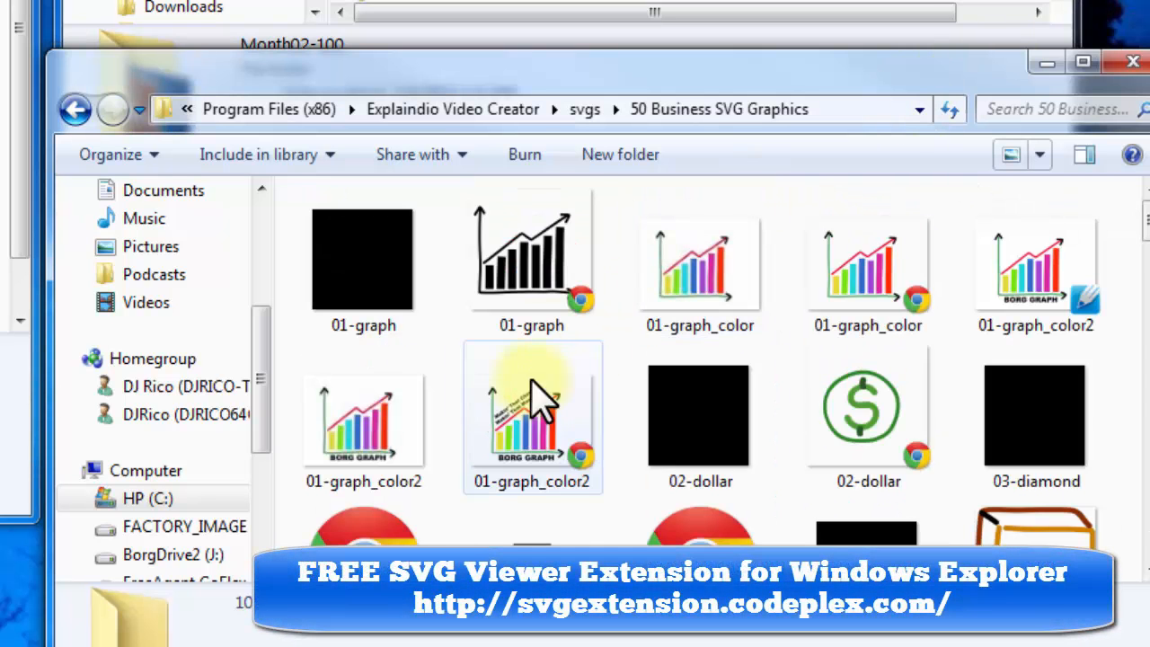
- Examine the SVG and Fireworks thumbnails throughout the 50 Business SVG Graphics folder
{"action": "mouse_move", "coordinate": [584, 315]}
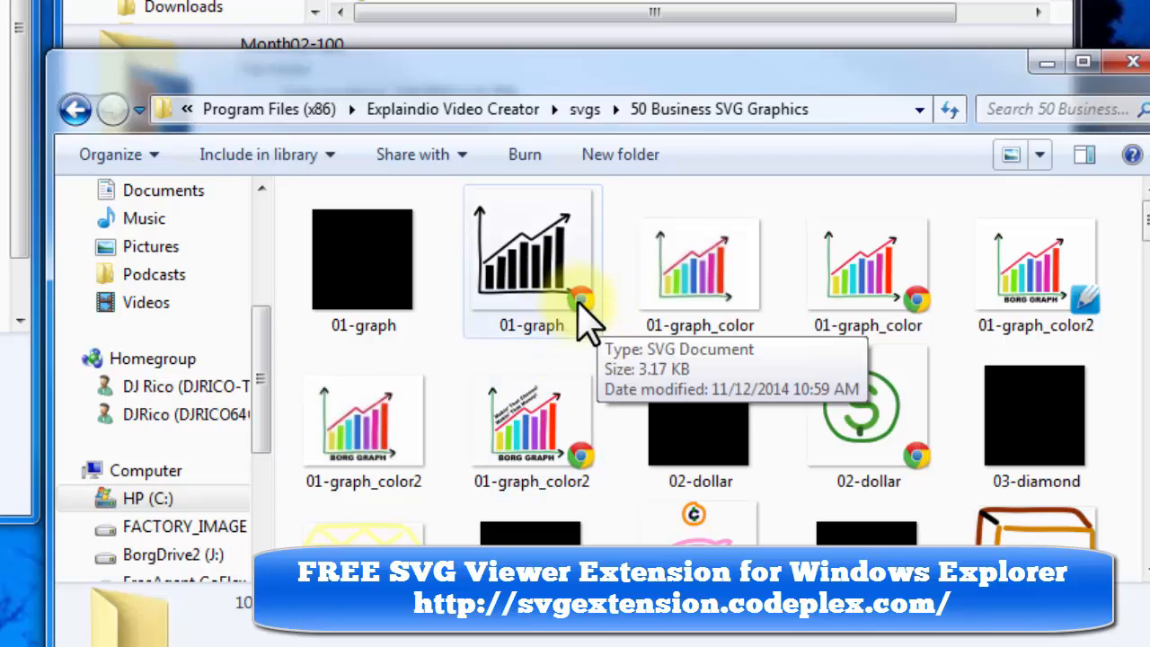
{"action": "mouse_move", "coordinate": [382, 310]}
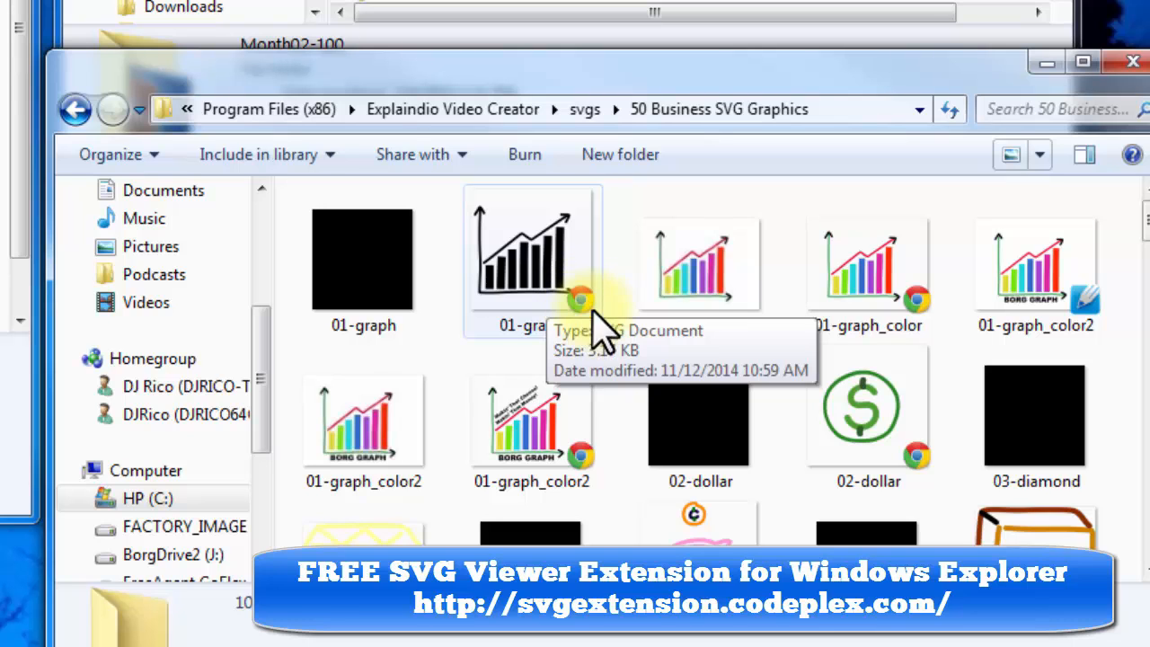
{"action": "left_click_drag", "start_coordinate": [1145, 222], "coordinate": [1145, 260]}
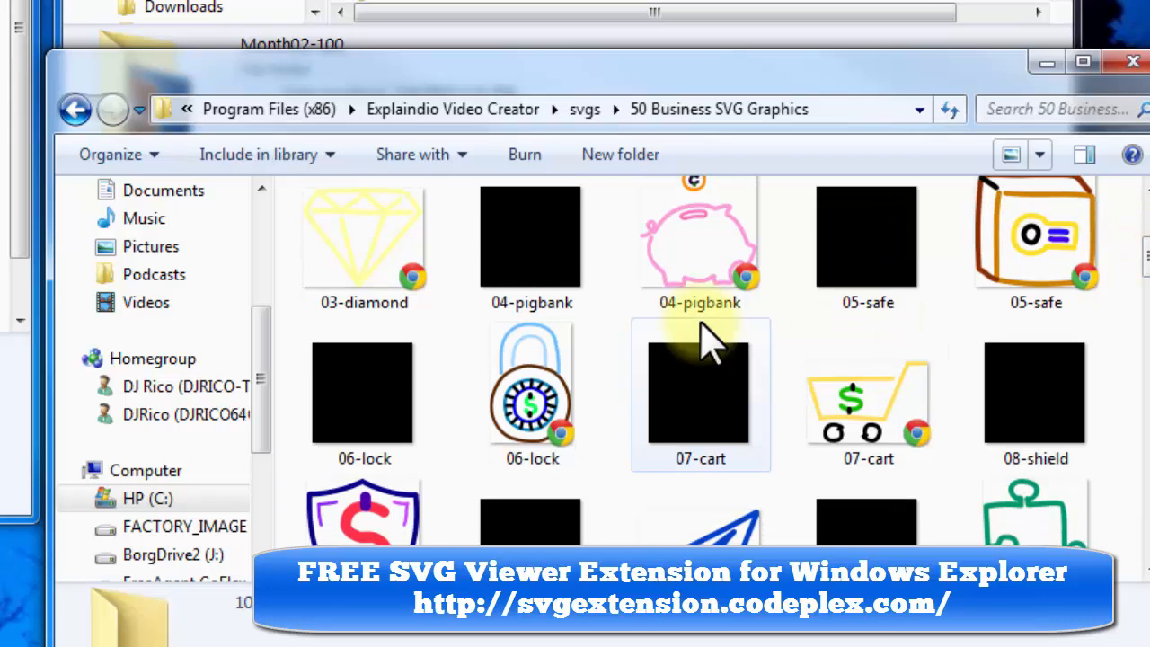
{"action": "left_click", "coordinate": [537, 262]}
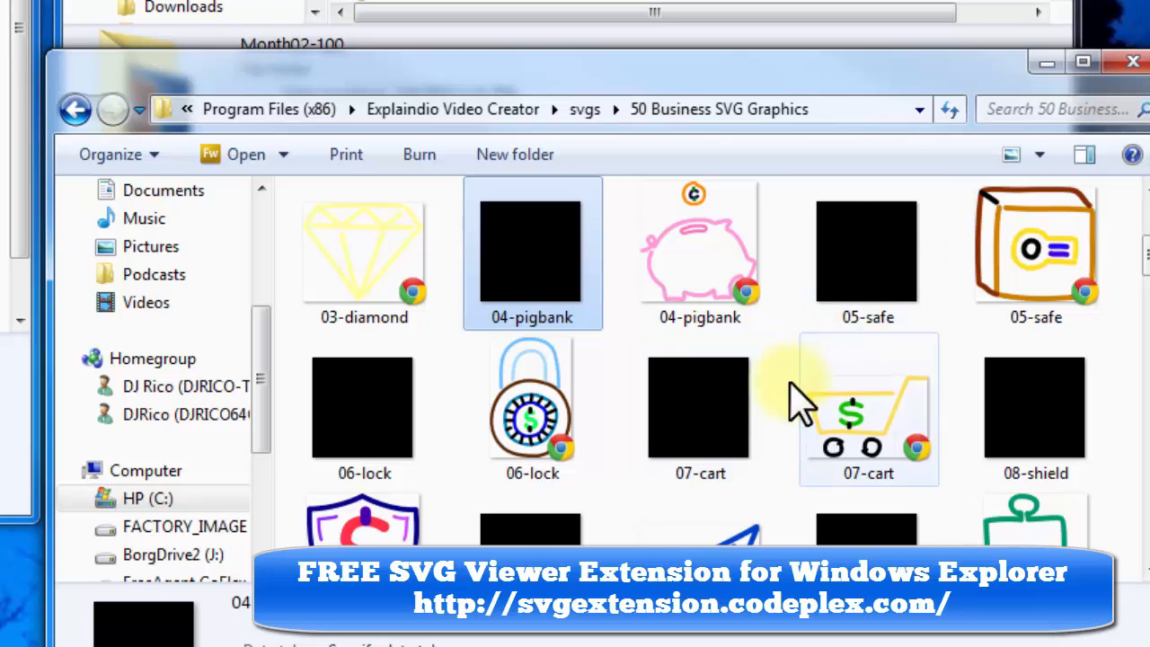
{"action": "scroll", "coordinate": [1082, 285], "scroll_direction": "down", "scroll_amount": 3}
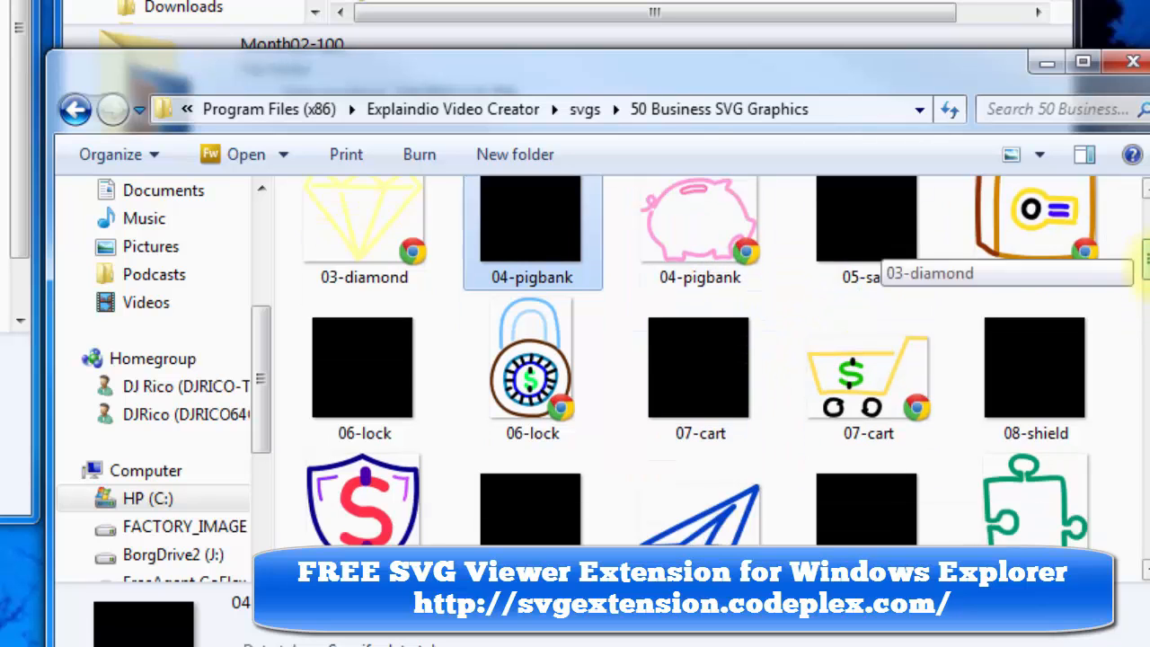
{"action": "left_click_drag", "start_coordinate": [1143, 289], "coordinate": [1142, 385]}
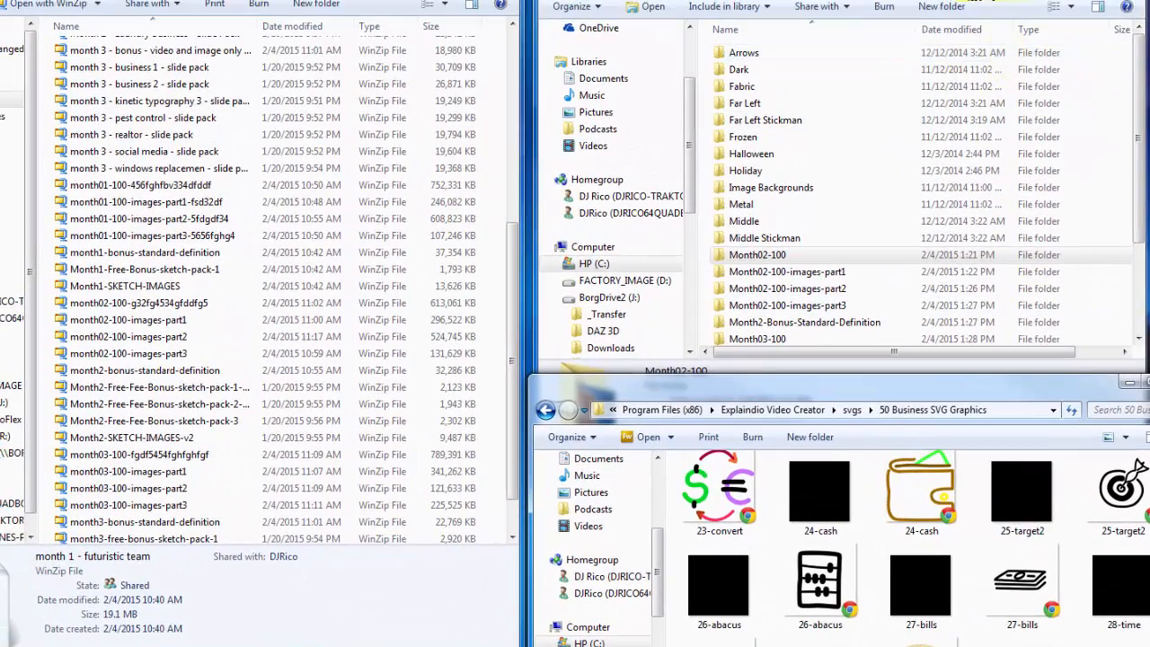
- Open the month02-100-g32fg4534gfddfg5 archive in WinZip, inspect its Month02-100 folder and return to the archive's root
{"action": "left_click", "coordinate": [980, 1]}
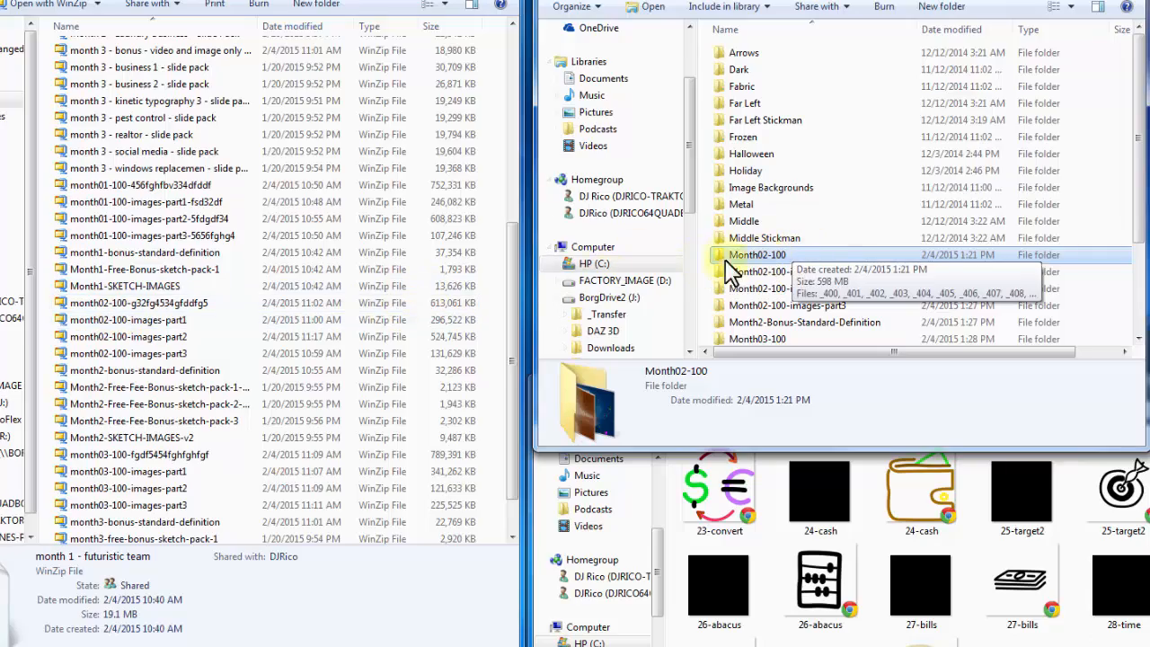
{"action": "left_click", "coordinate": [135, 303]}
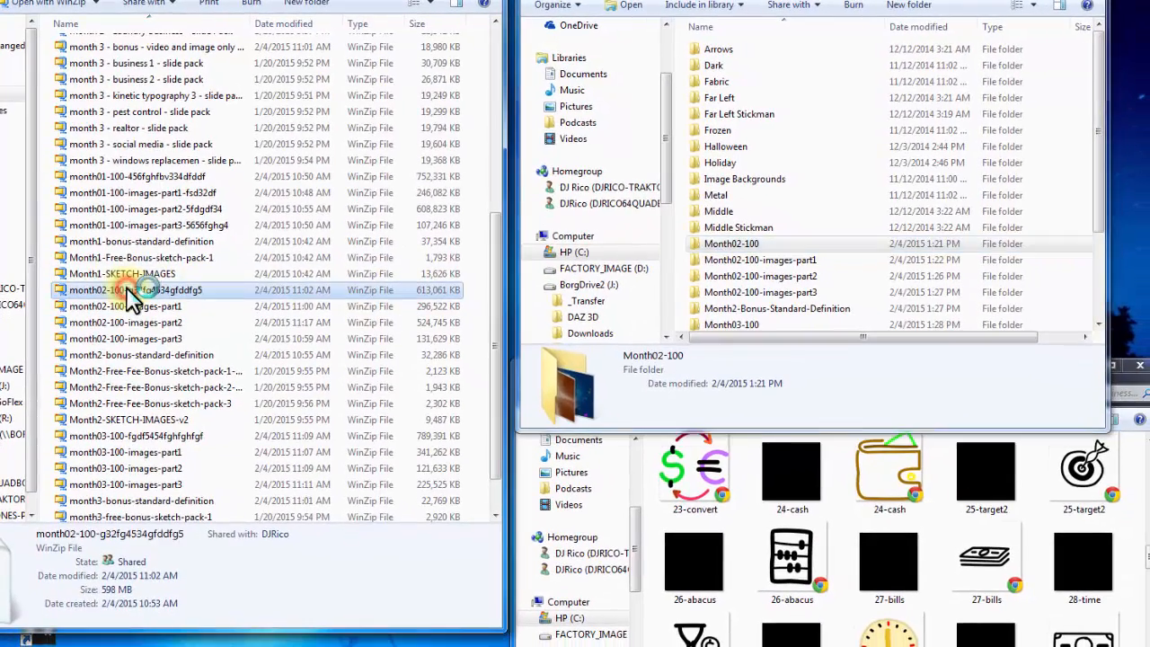
{"action": "double_click", "coordinate": [131, 296]}
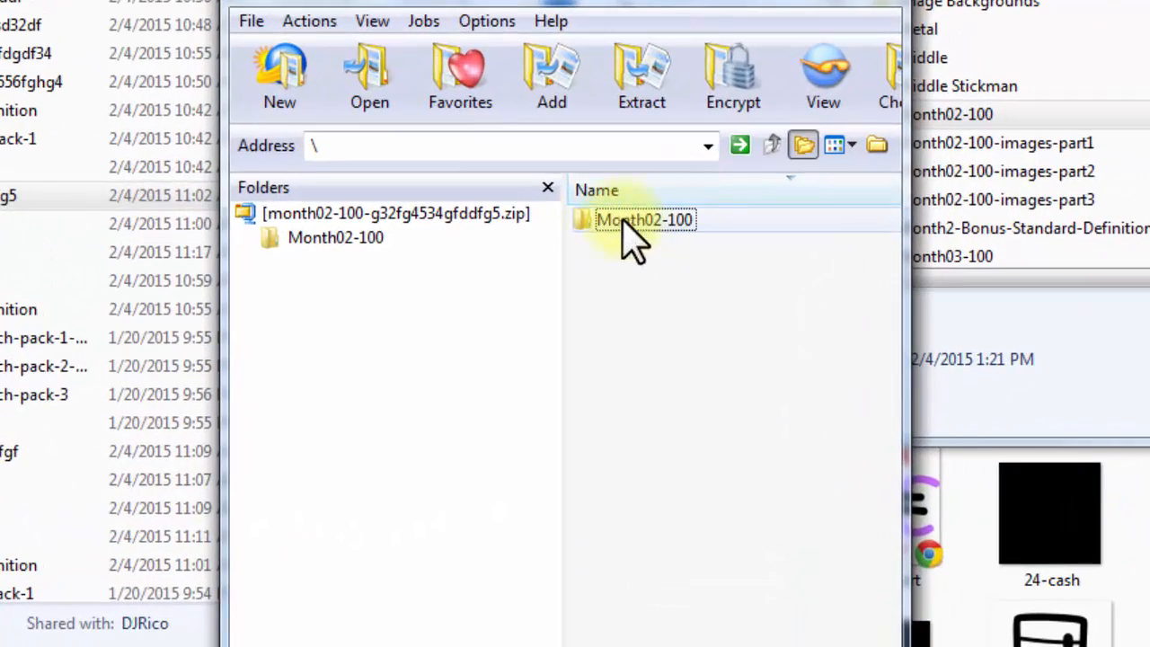
{"action": "left_click_drag", "start_coordinate": [680, 2], "coordinate": [531, 1]}
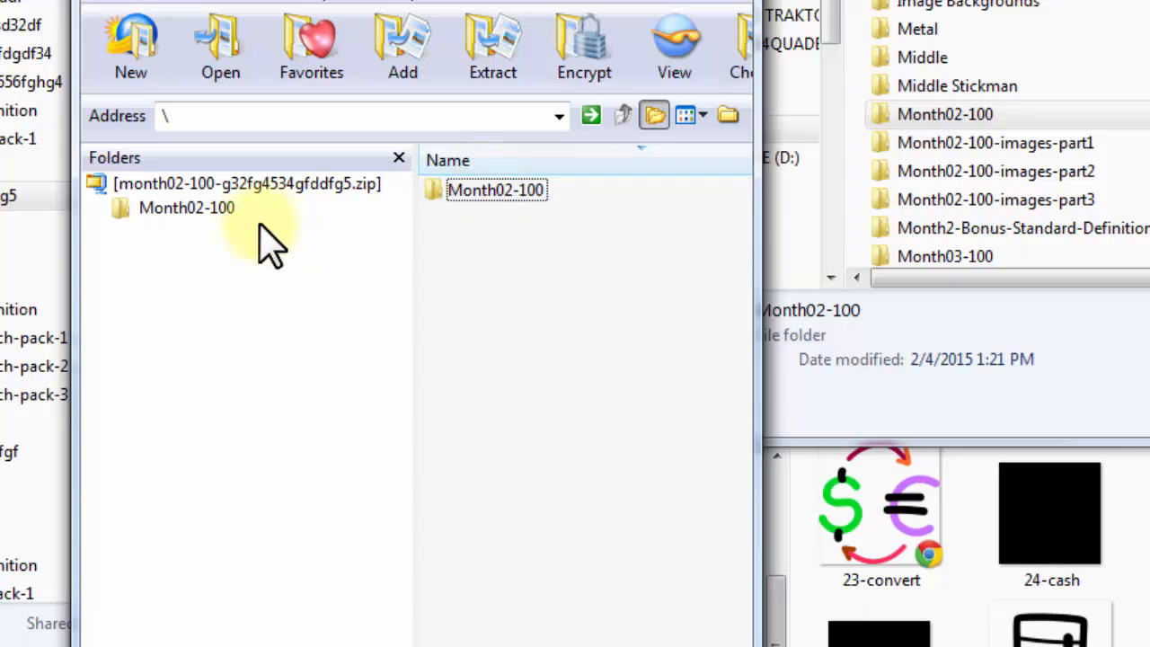
{"action": "left_click", "coordinate": [193, 208]}
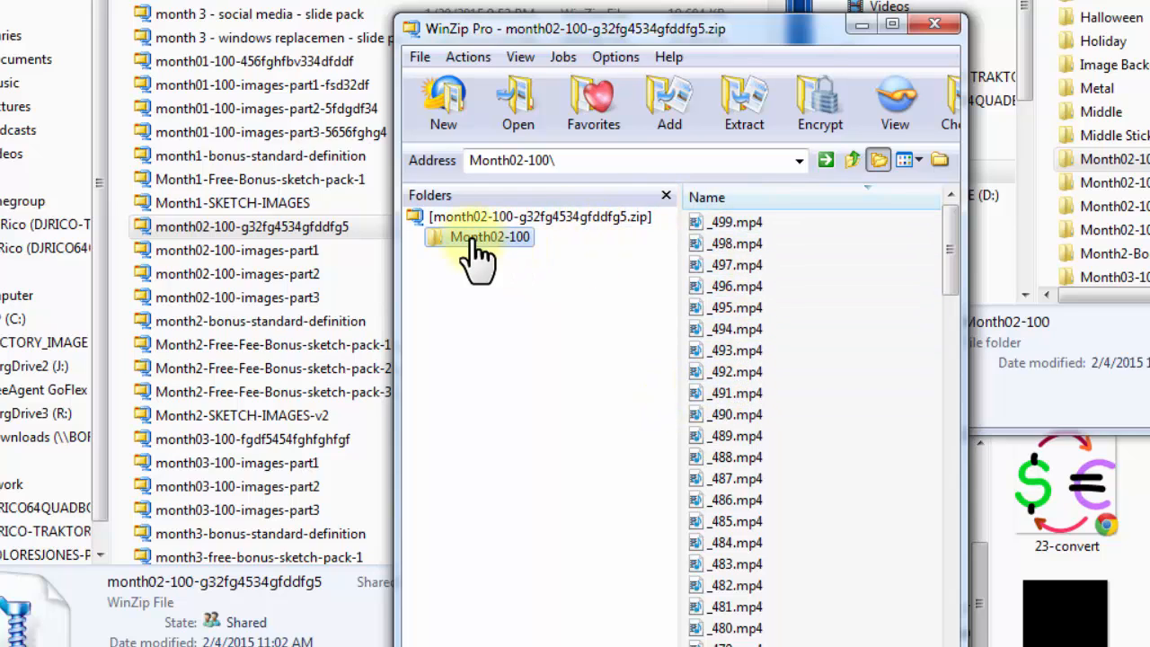
{"action": "left_click", "coordinate": [537, 219]}
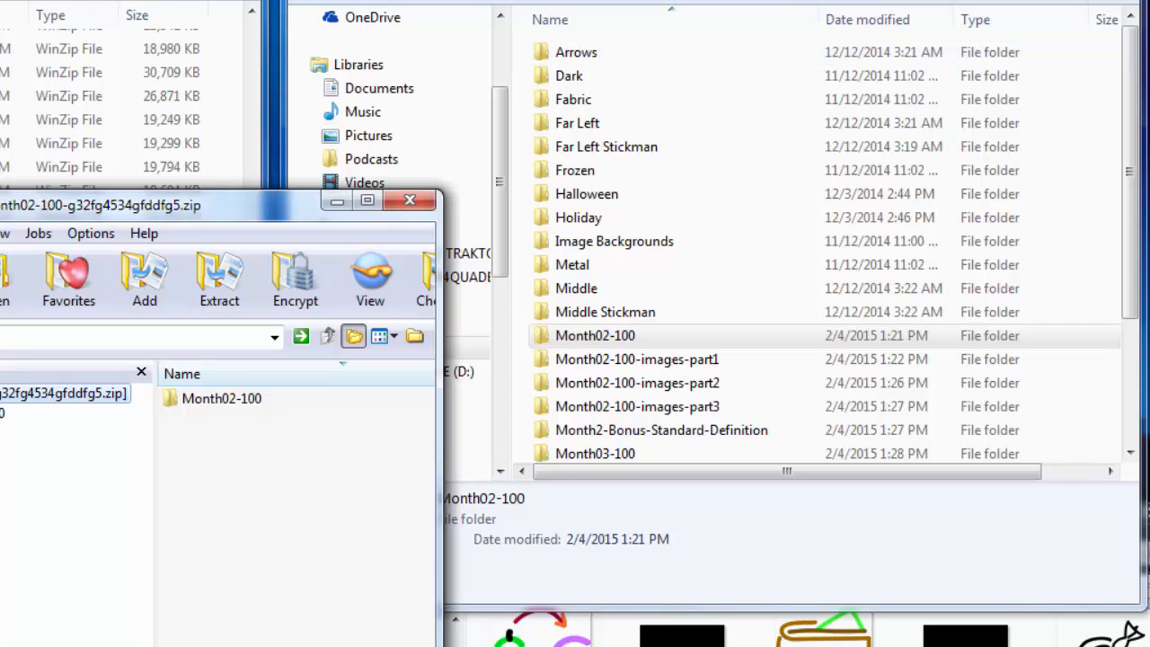
- View the video clips in the Monthy HD Video Backgrounds folder inside images, and return to the images folder
{"action": "left_click", "coordinate": [841, 5]}
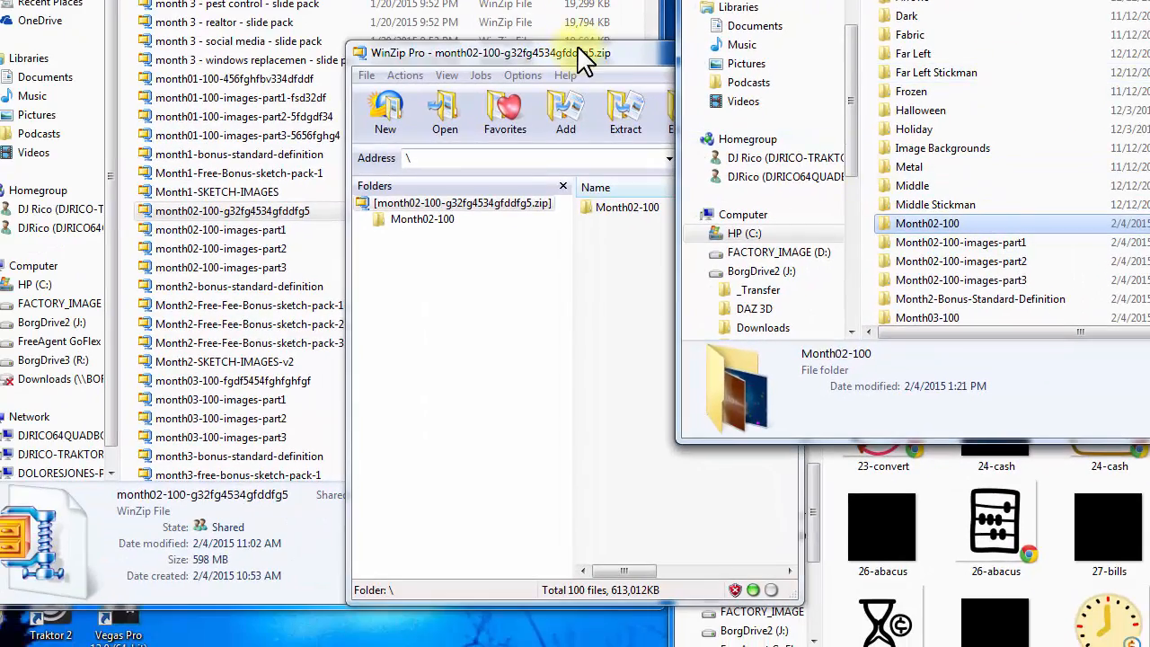
{"action": "left_click", "coordinate": [583, 59]}
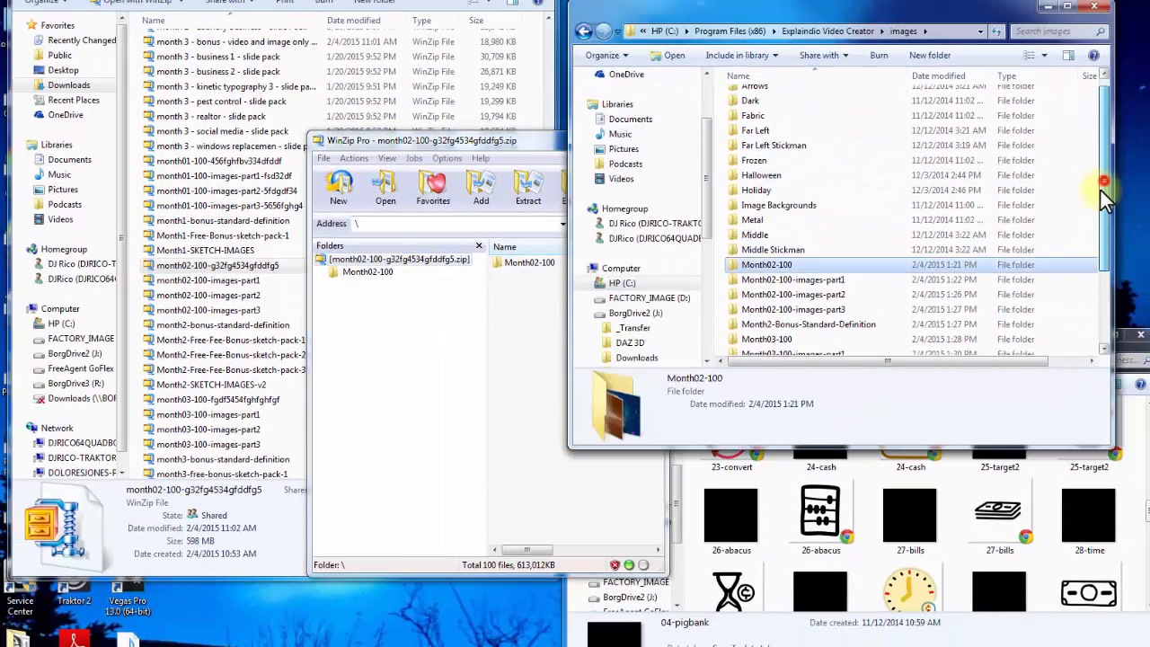
{"action": "scroll", "coordinate": [1105, 206], "scroll_direction": "down", "scroll_amount": 1}
{"action": "left_click_drag", "start_coordinate": [1110, 218], "coordinate": [1116, 254]}
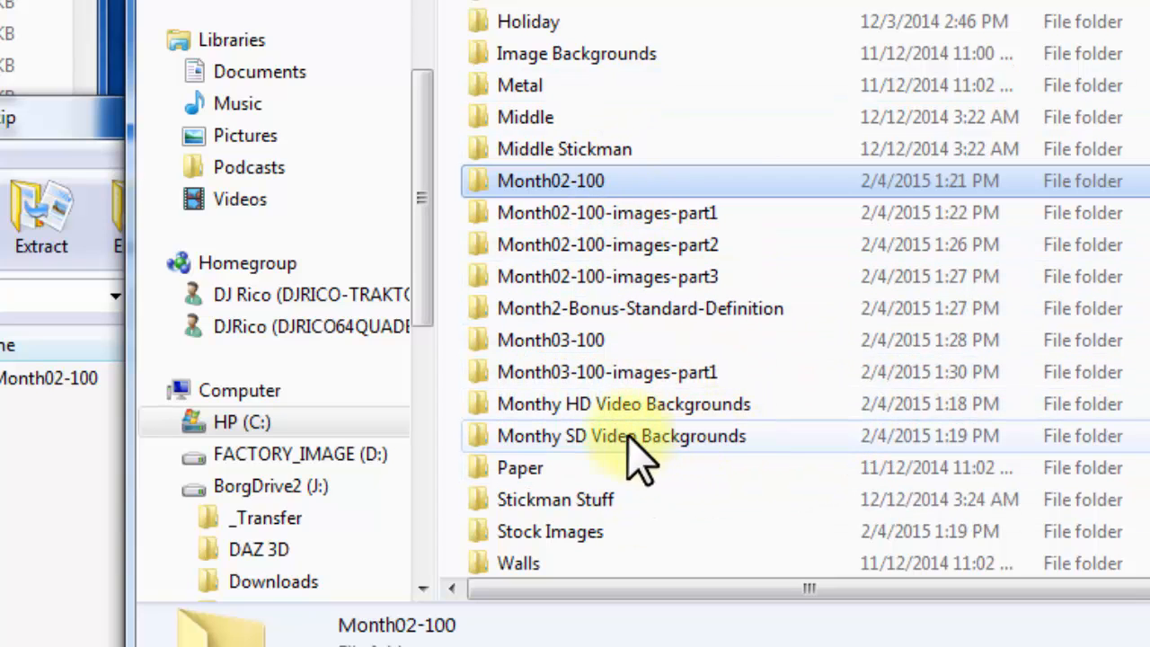
{"action": "double_click", "coordinate": [600, 403]}
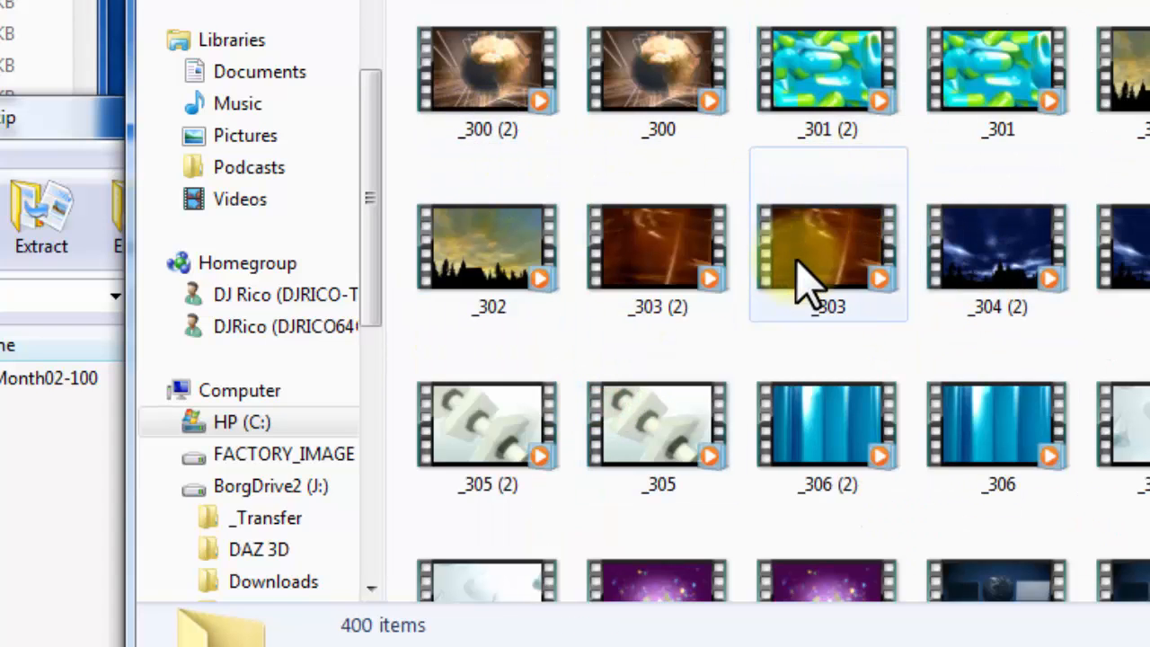
{"action": "scroll", "coordinate": [802, 278], "scroll_direction": "down", "scroll_amount": 13}
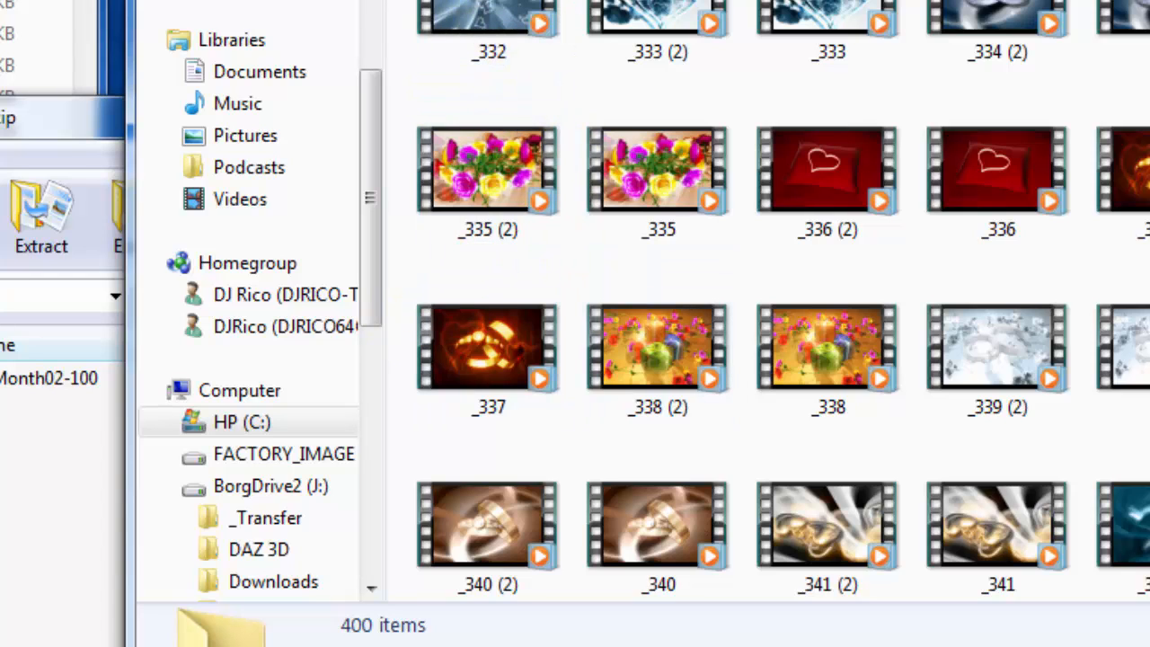
{"action": "key", "text": "BackSpace"}
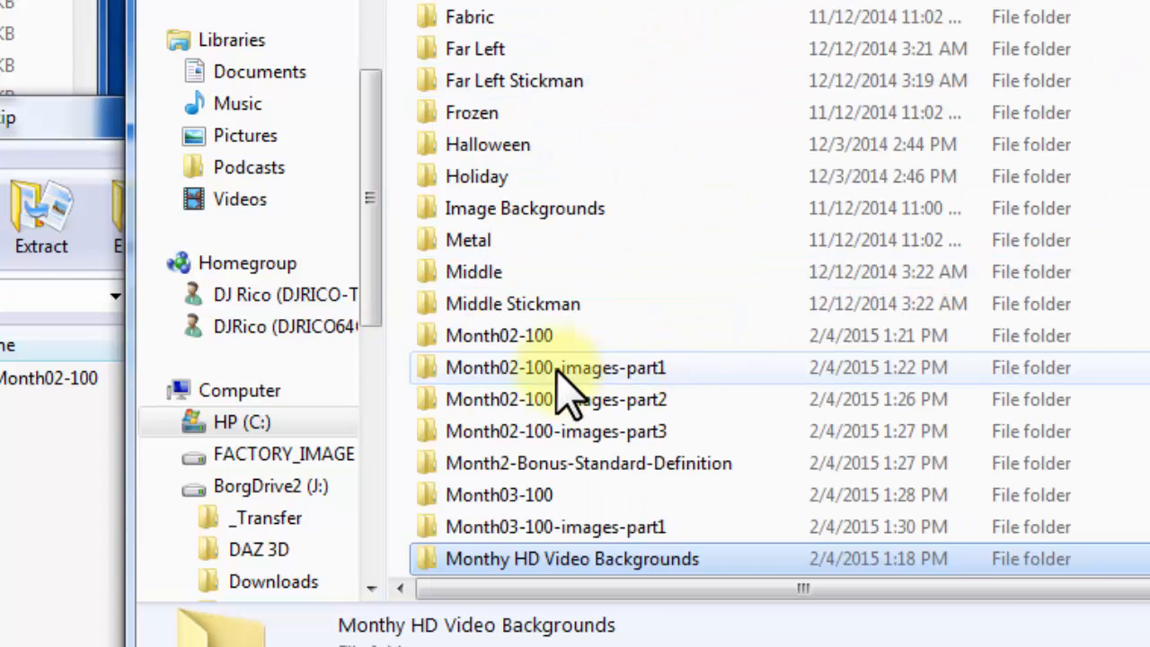
- View the video clips in the extracted Month02-100 folder and return to the images folder
{"action": "left_click", "coordinate": [474, 336]}
{"action": "double_click", "coordinate": [474, 336]}
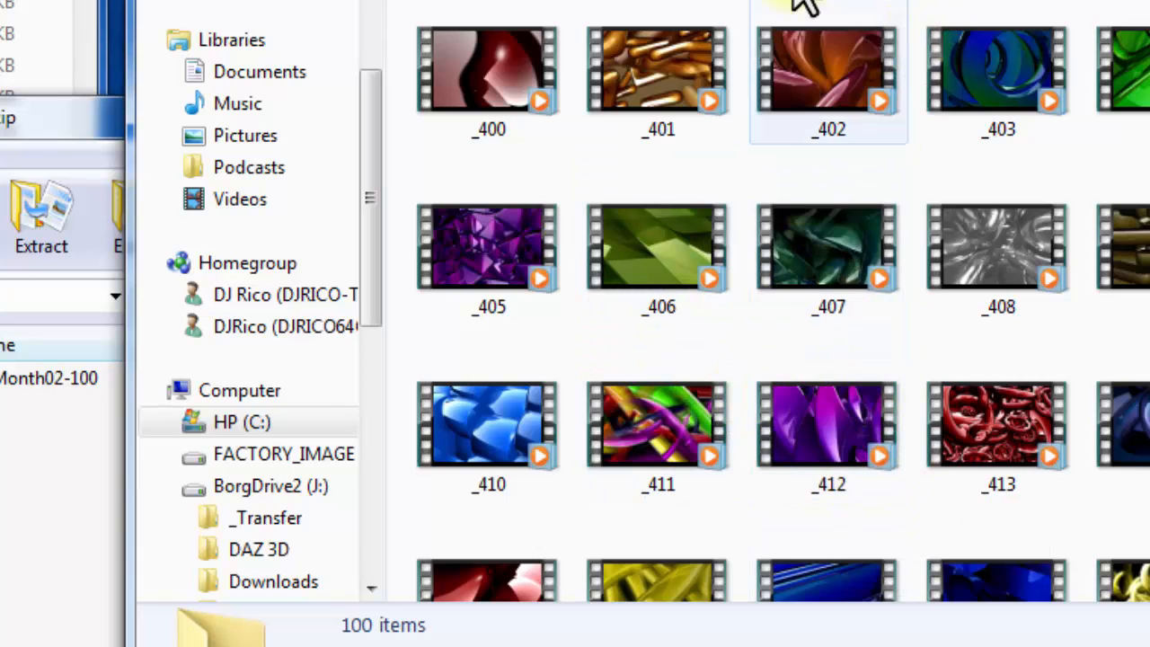
{"action": "left_click", "coordinate": [822, 2]}
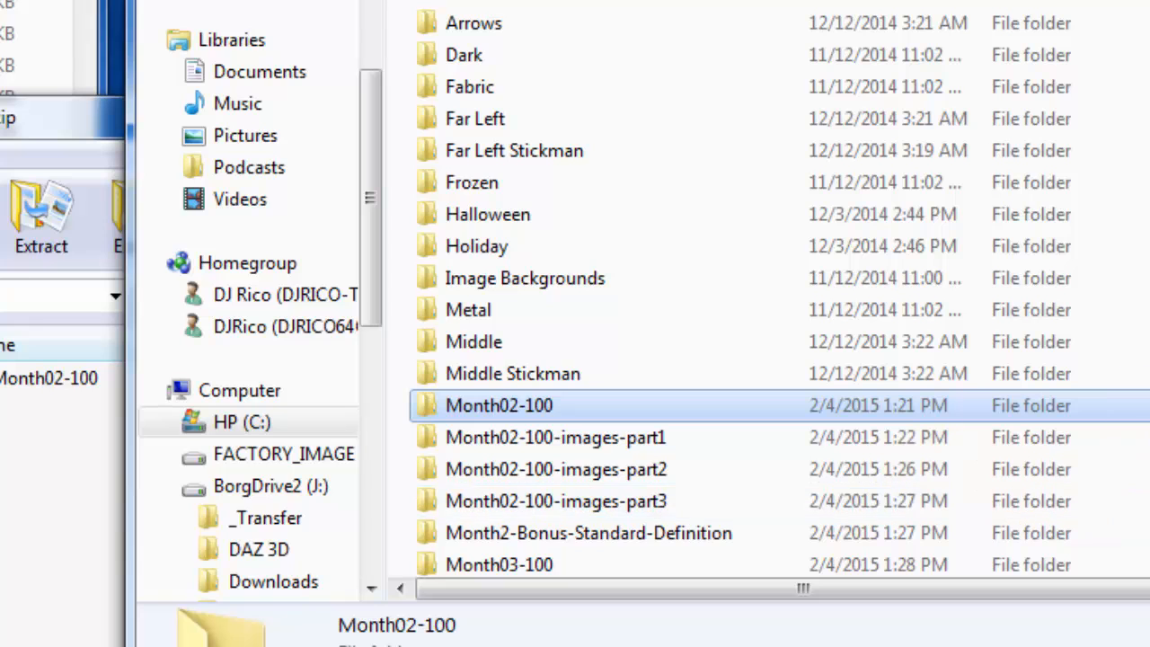
- Reopen the Month02-100 folder in the images folder to display its video clips
{"action": "scroll", "coordinate": [1066, 372], "scroll_direction": "down", "scroll_amount": 2}
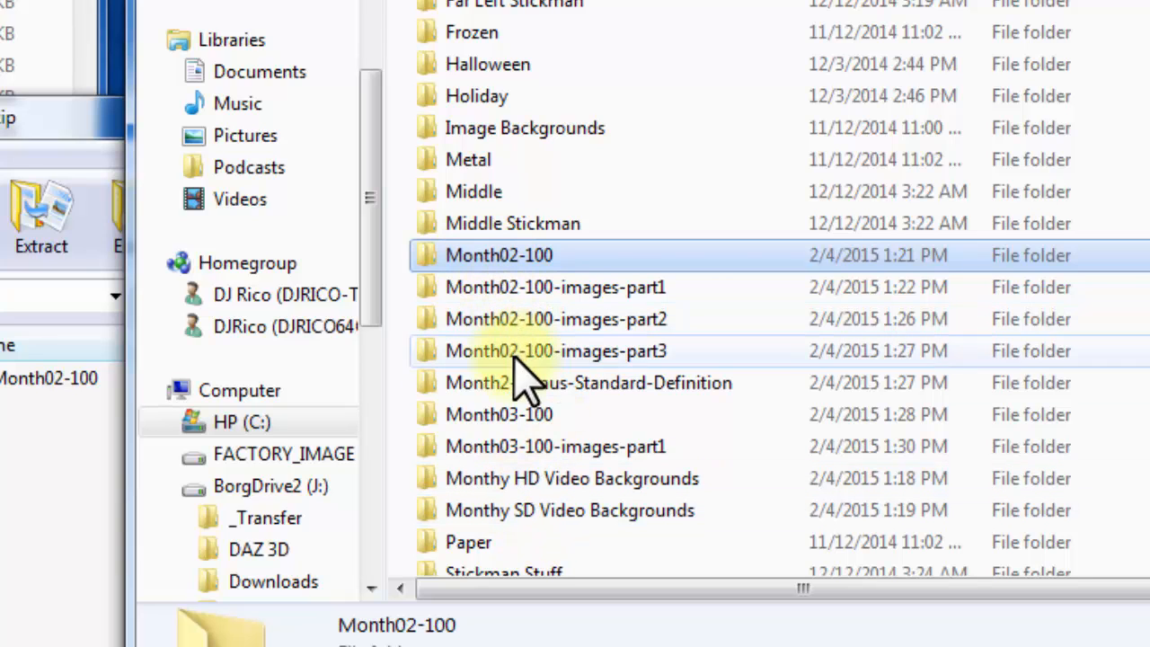
{"action": "mouse_move", "coordinate": [486, 476]}
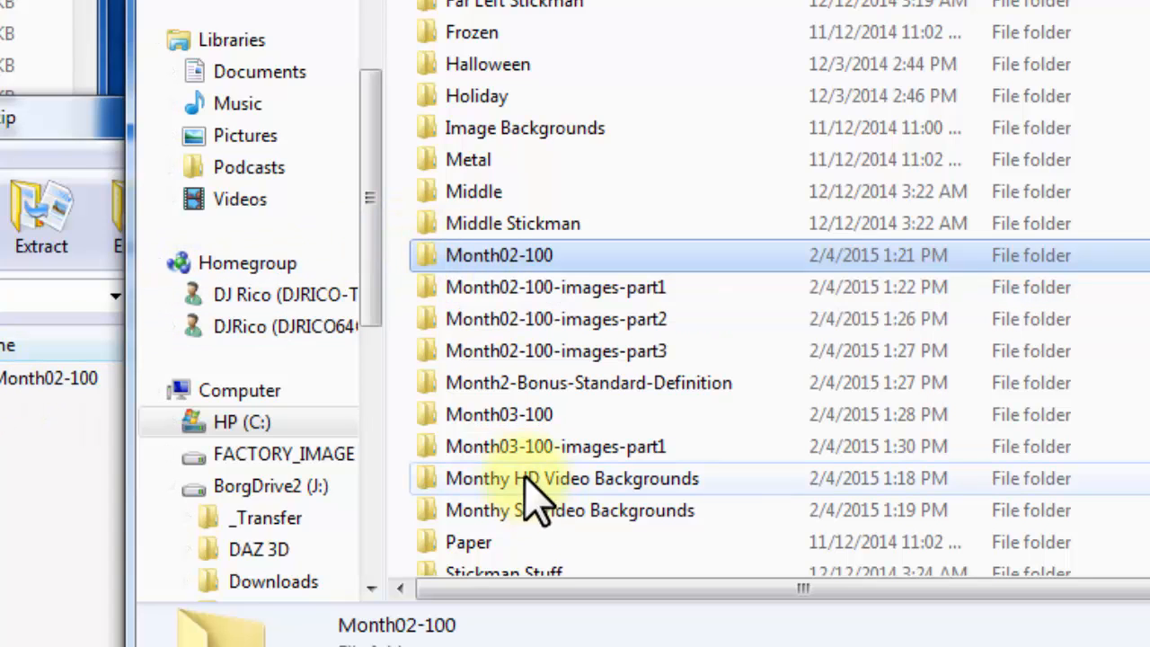
{"action": "double_click", "coordinate": [445, 259]}
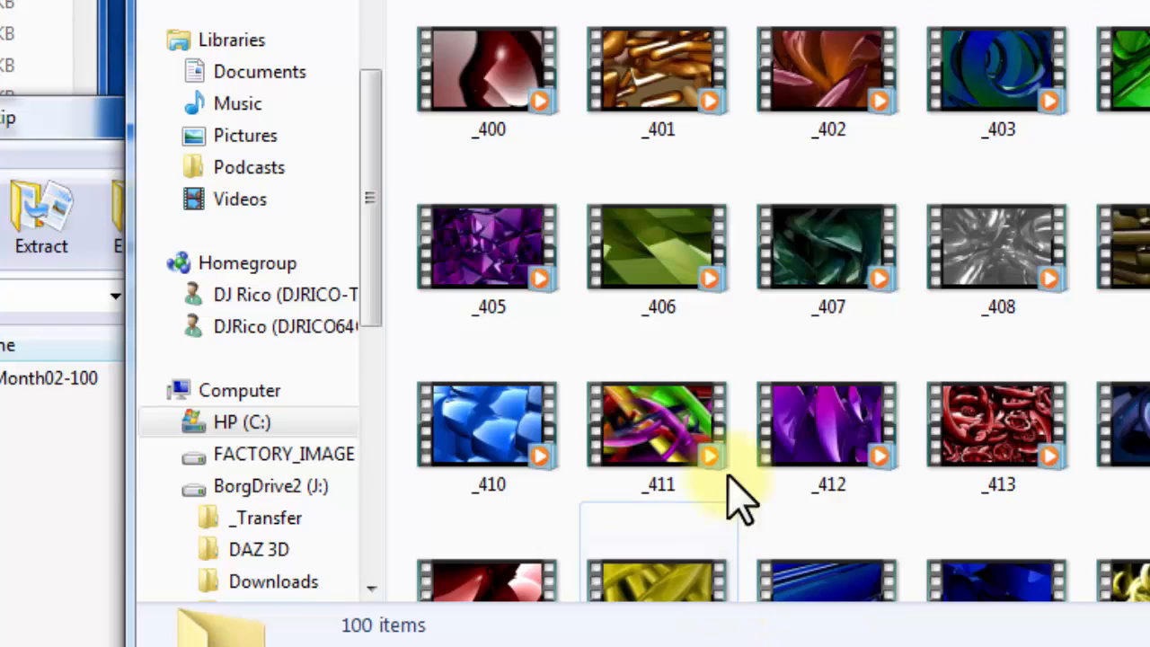
- Return to the images folder and rename its Month02-100 folder as Monthy HD Video Backgrounds, reusing the existing folder's name
{"action": "key", "text": "BackSpace"}
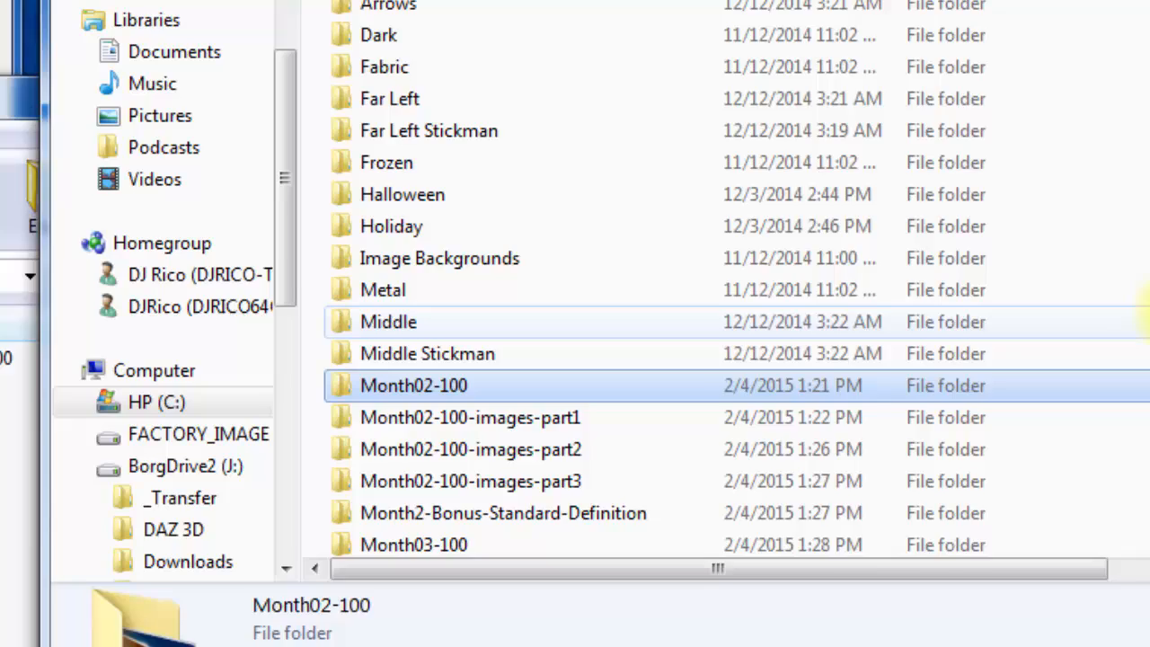
{"action": "left_click_drag", "start_coordinate": [1088, 287], "coordinate": [1101, 377]}
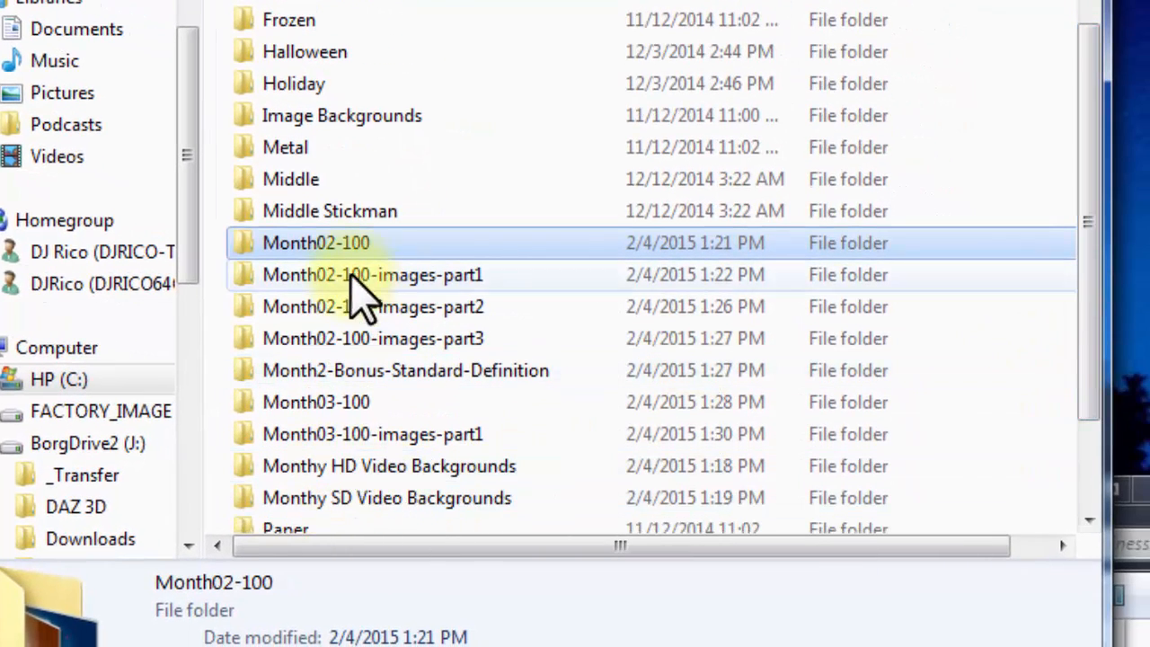
{"action": "left_click", "coordinate": [402, 466]}
{"action": "left_click", "coordinate": [402, 466]}
{"action": "key", "text": "ctrl+c"}
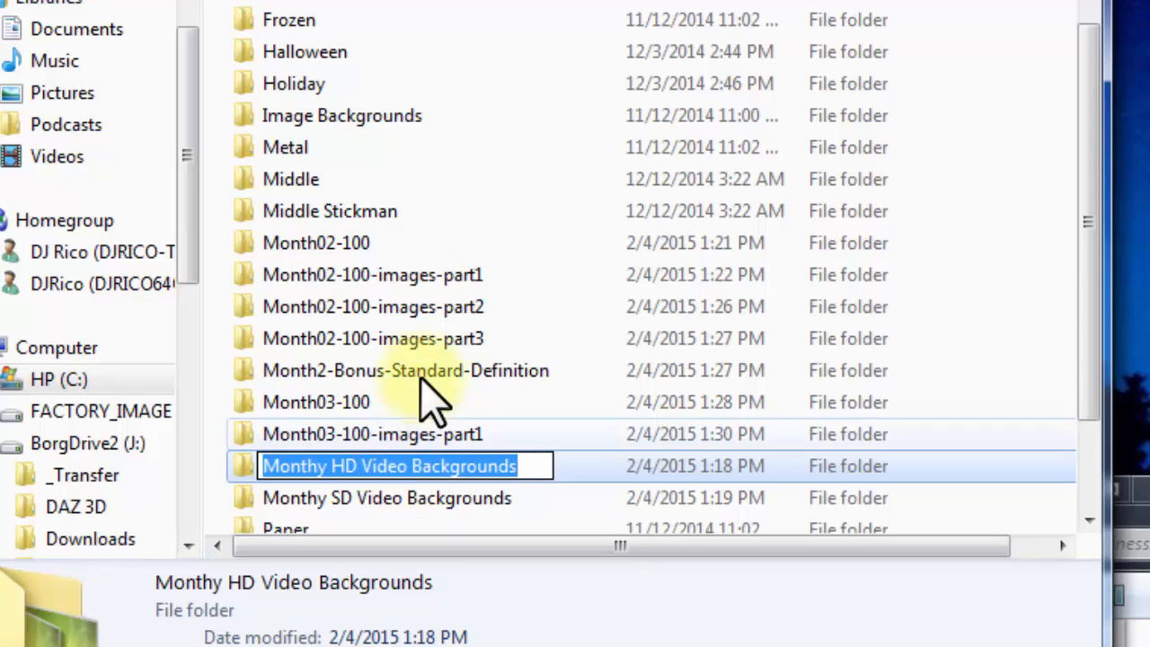
{"action": "left_click", "coordinate": [326, 243]}
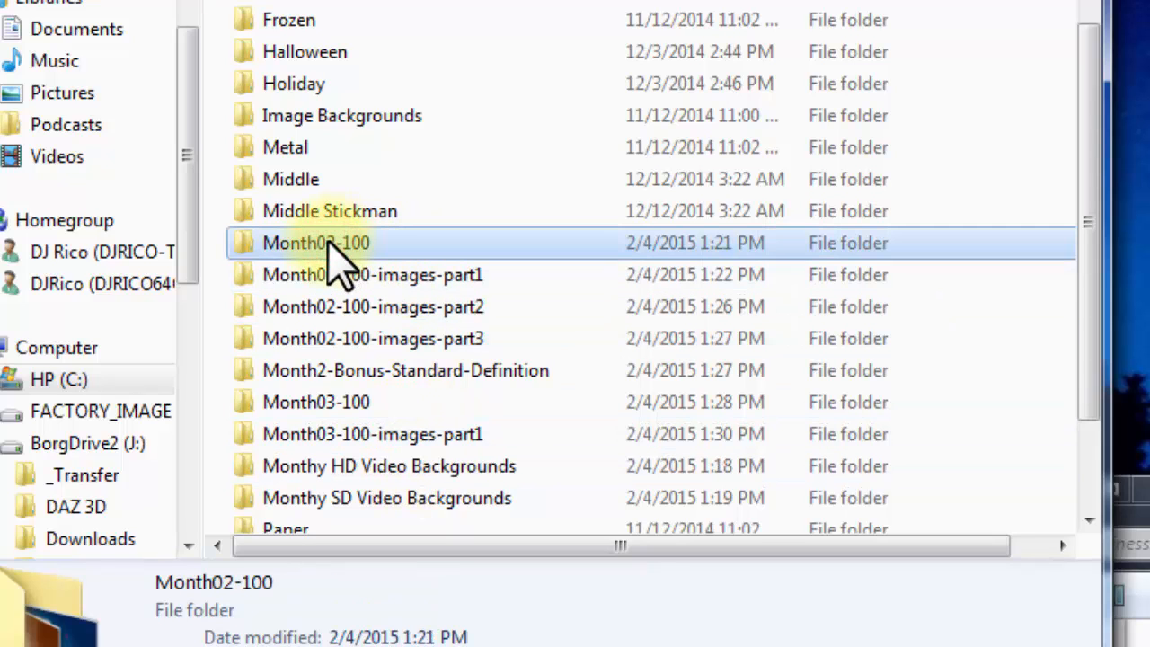
{"action": "left_click", "coordinate": [327, 243]}
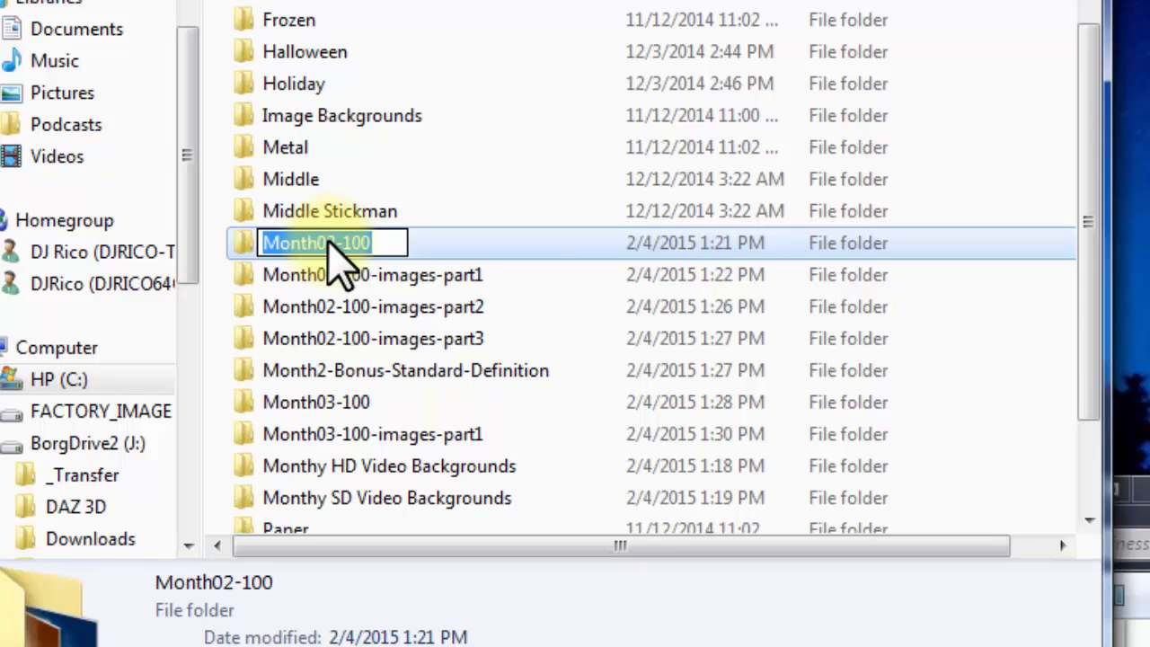
{"action": "key", "text": "ctrl+v"}
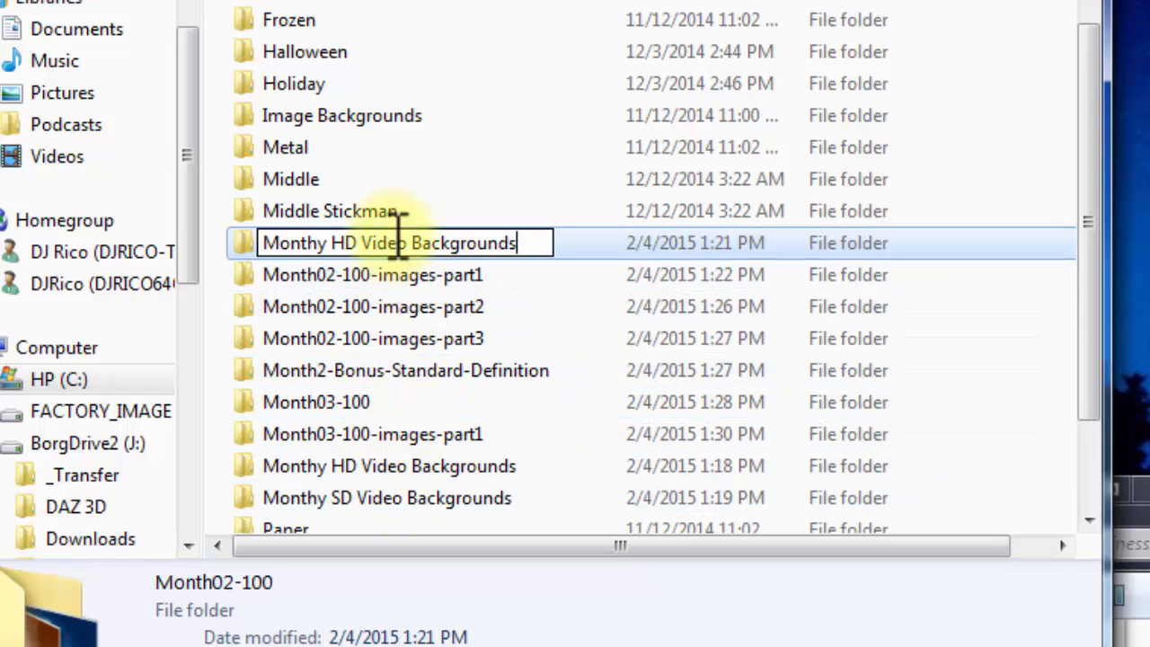
{"action": "left_click", "coordinate": [422, 275]}
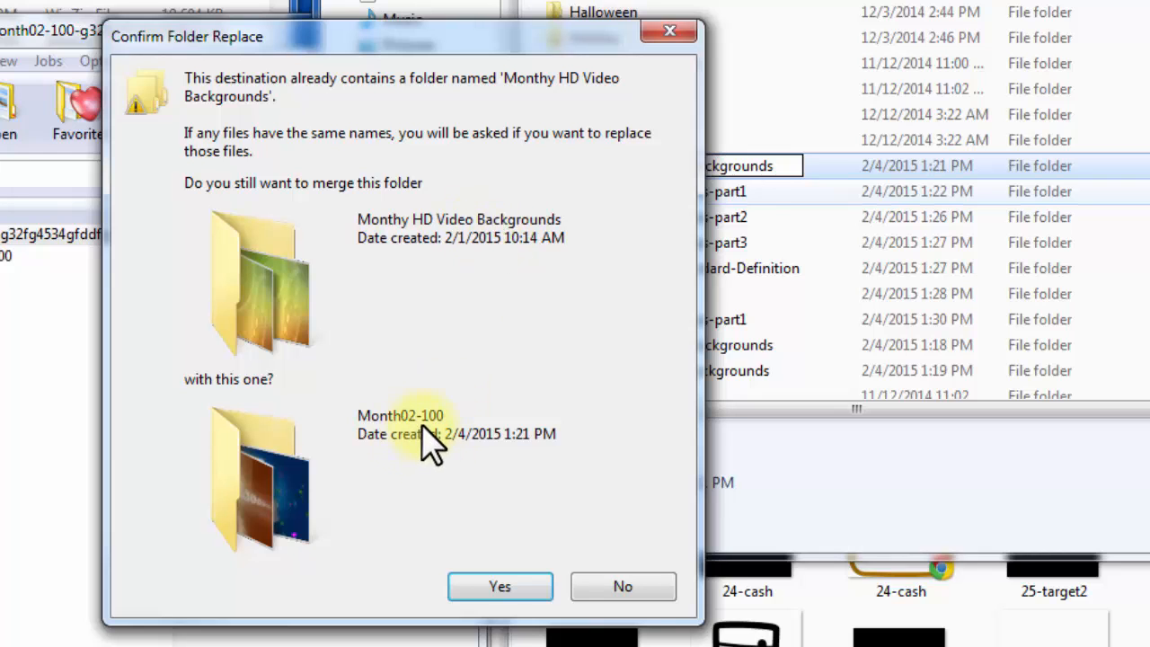
- Merge Month02-100 into the existing Monthy HD Video Backgrounds folder, renaming all files with conflicting names
{"action": "left_click", "coordinate": [492, 584]}
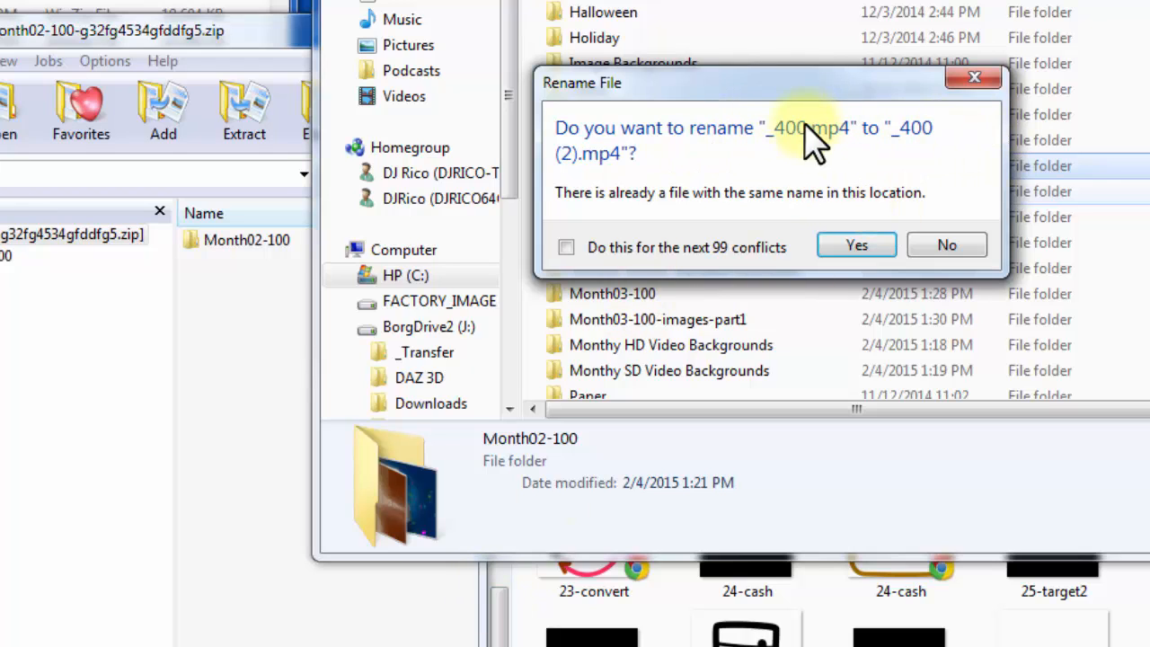
{"action": "left_click", "coordinate": [565, 248]}
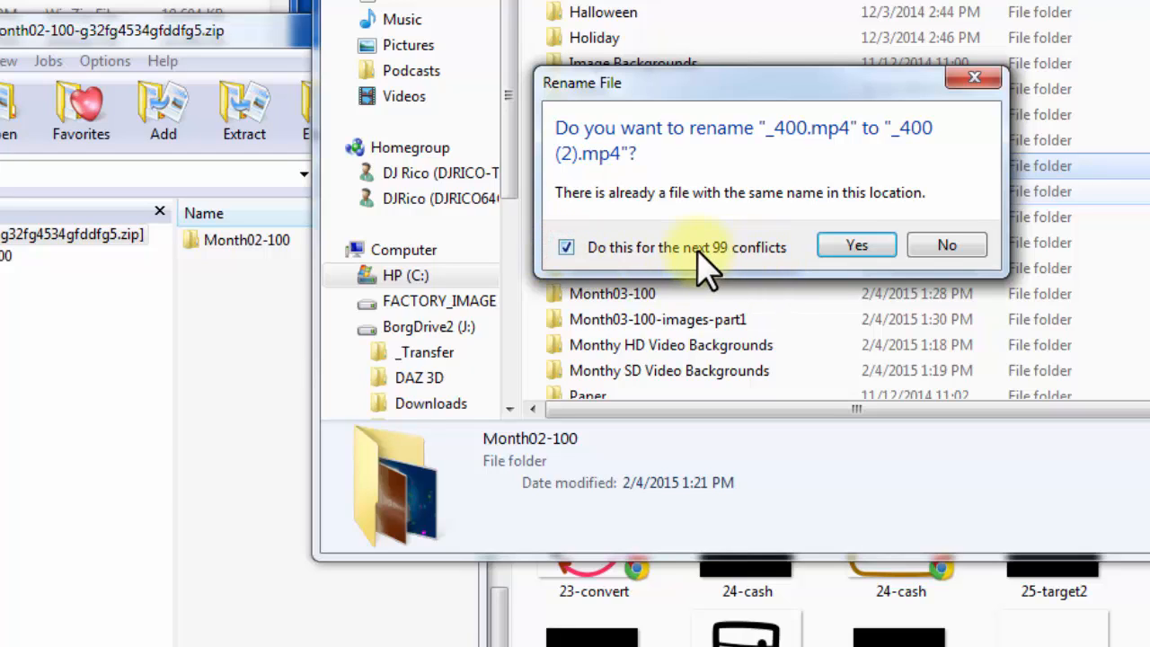
{"action": "left_click", "coordinate": [858, 248]}
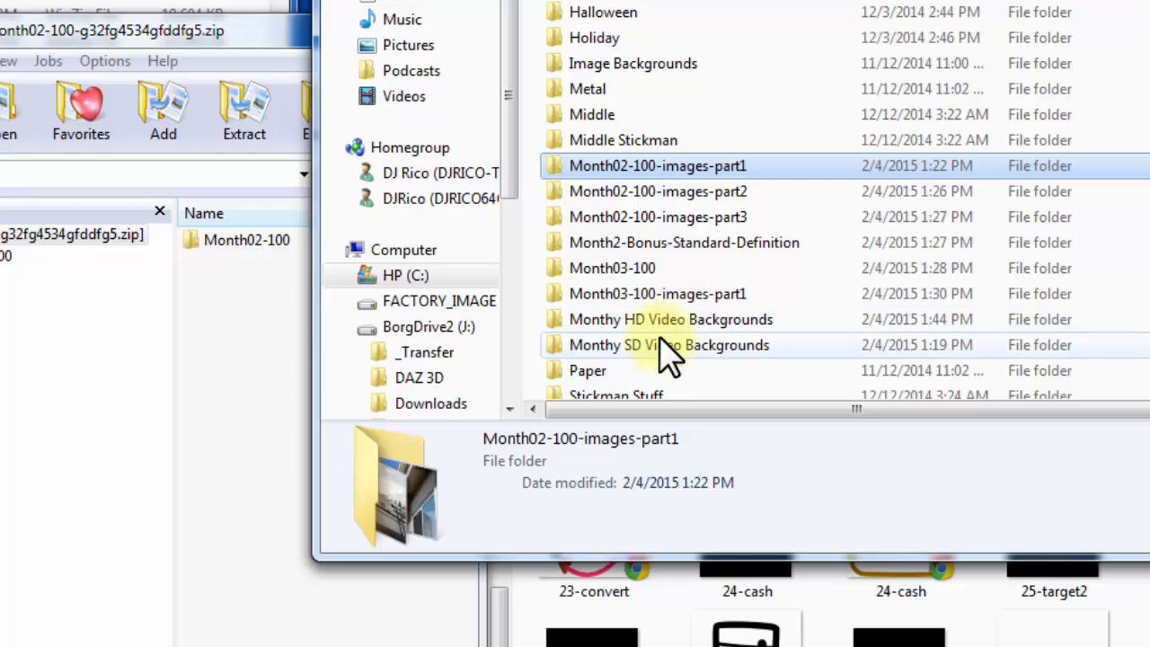
- Go up to the Explaindio Video Creator folder, view the videos in exportvideo and return to the parent folder
{"action": "mouse_move", "coordinate": [640, 337]}
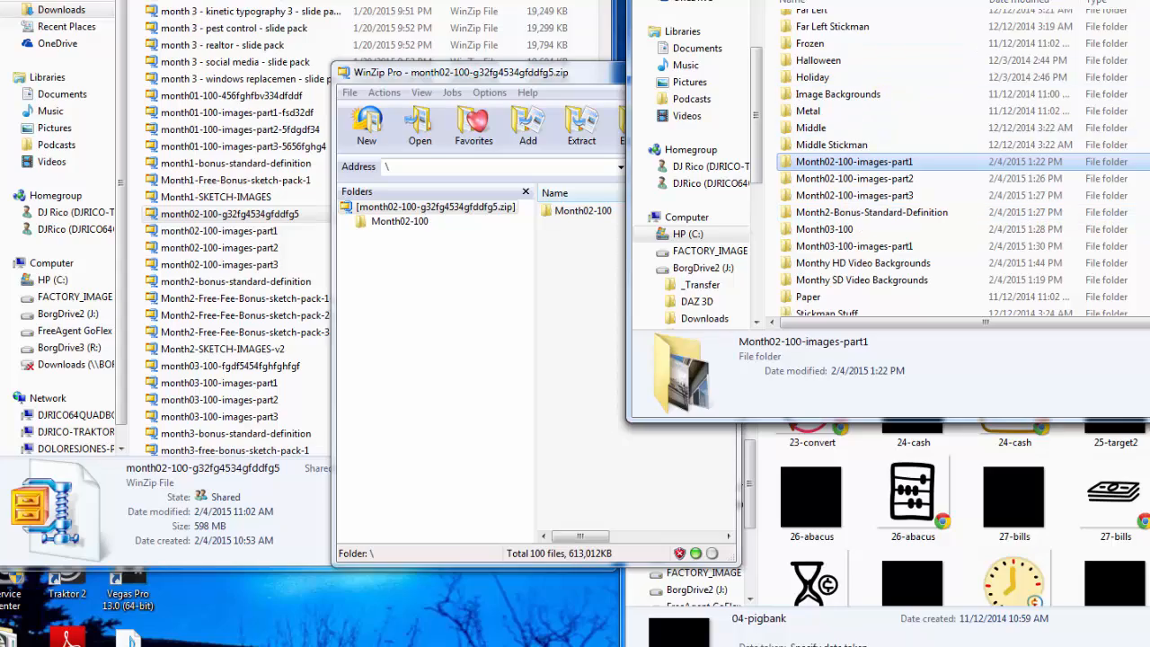
{"action": "left_click", "coordinate": [898, 39]}
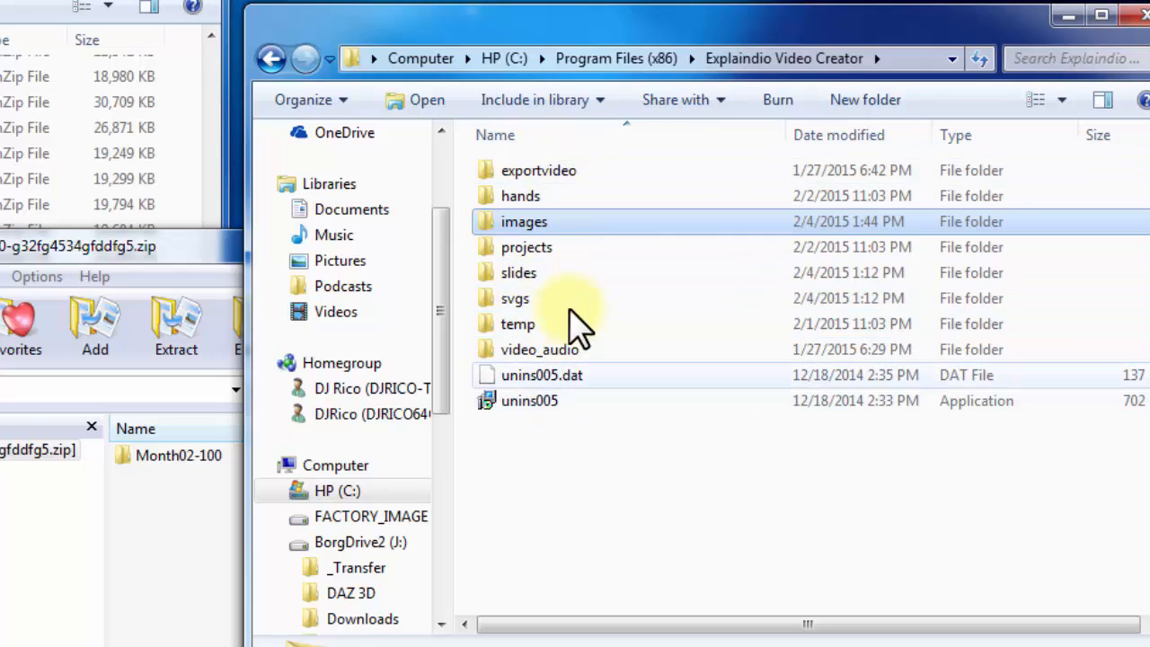
{"action": "mouse_move", "coordinate": [519, 226]}
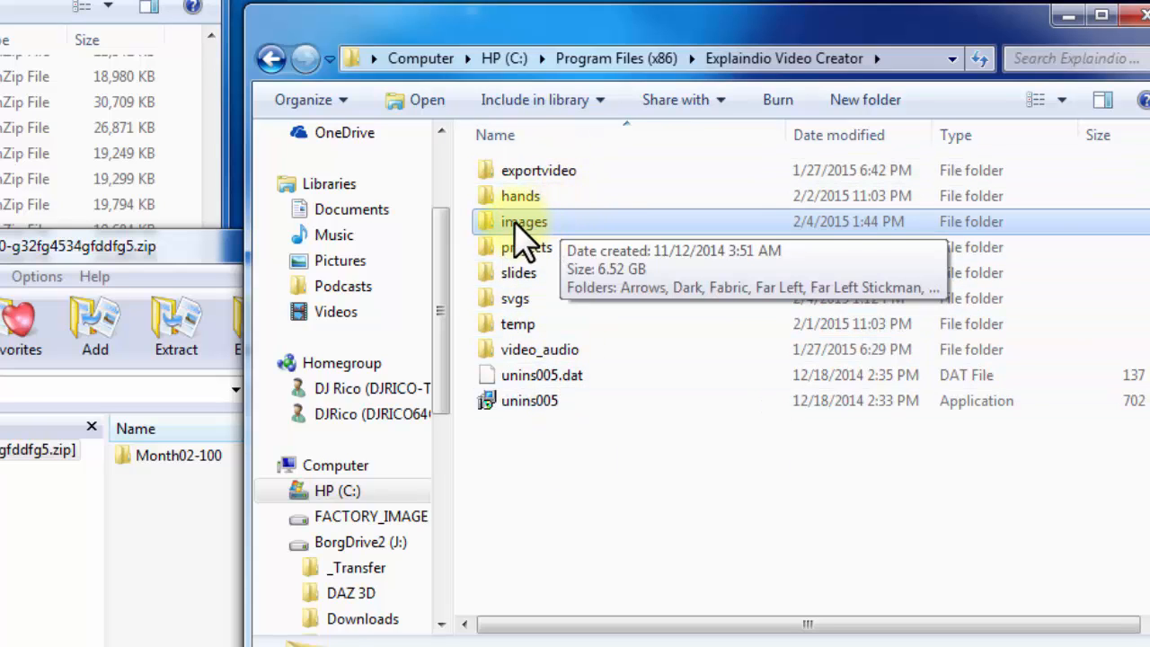
{"action": "double_click", "coordinate": [536, 172]}
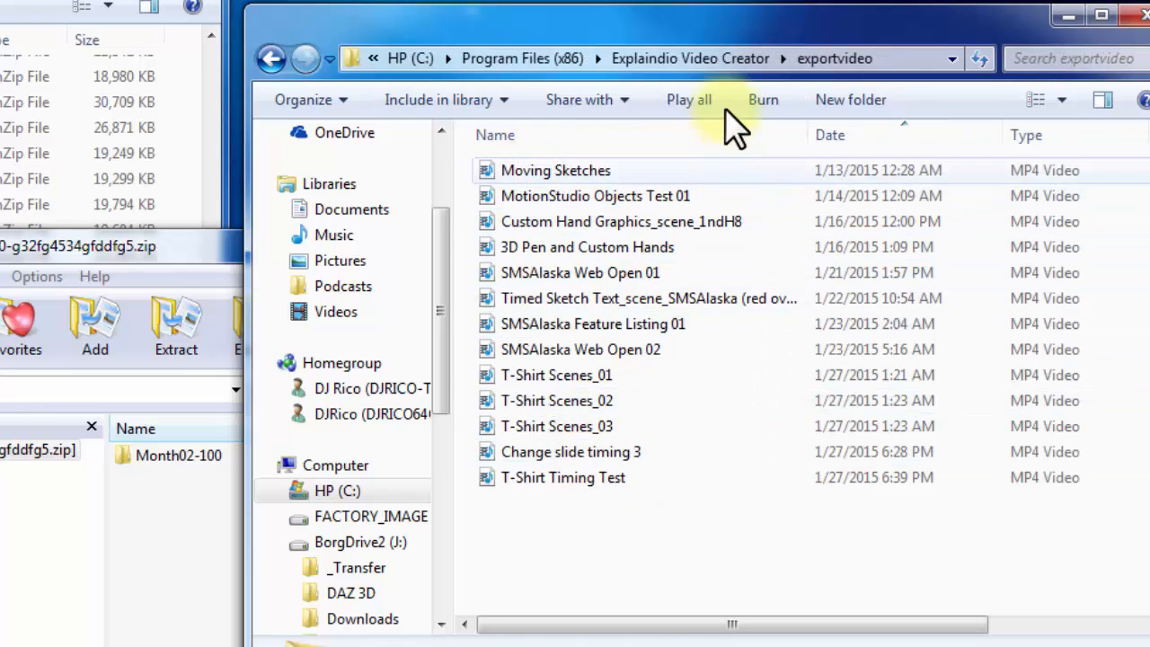
{"action": "left_click", "coordinate": [706, 58]}
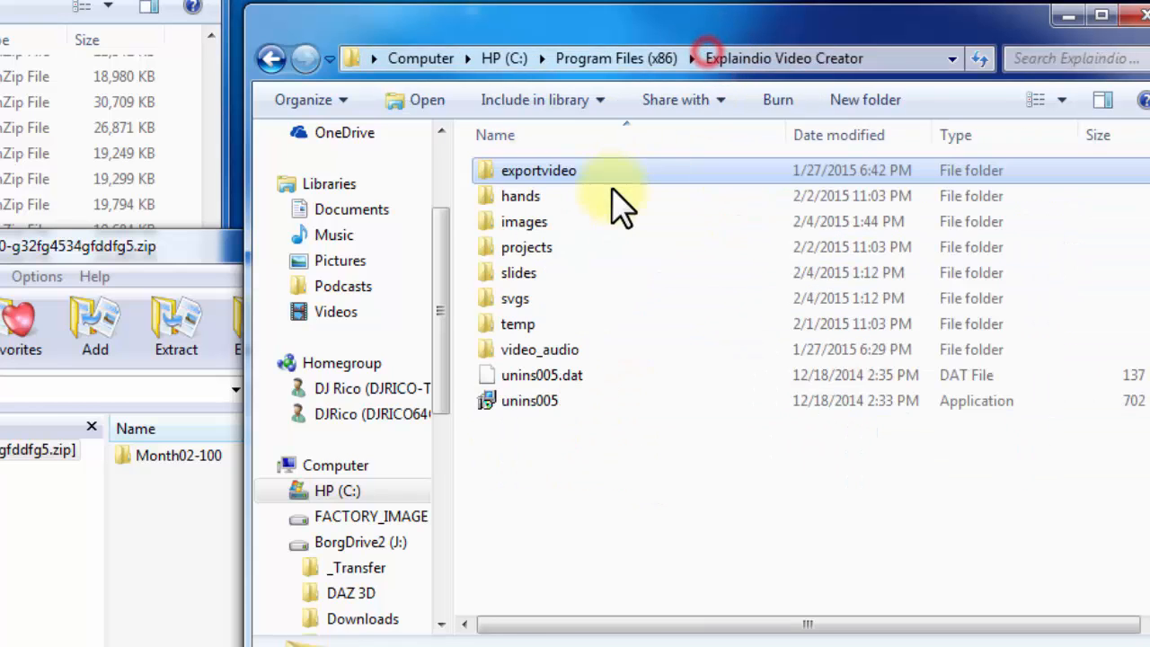
- Open the images folder, view its Image Backgrounds and Far Left Stickman subfolders and return to images
{"action": "double_click", "coordinate": [528, 224]}
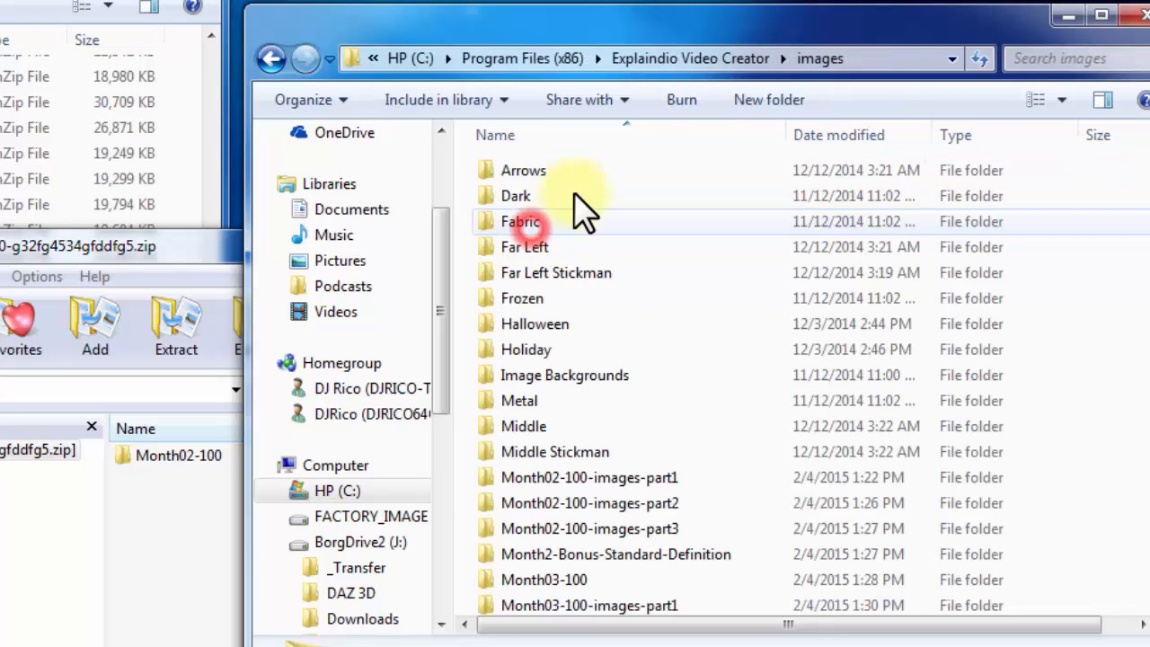
{"action": "double_click", "coordinate": [570, 375]}
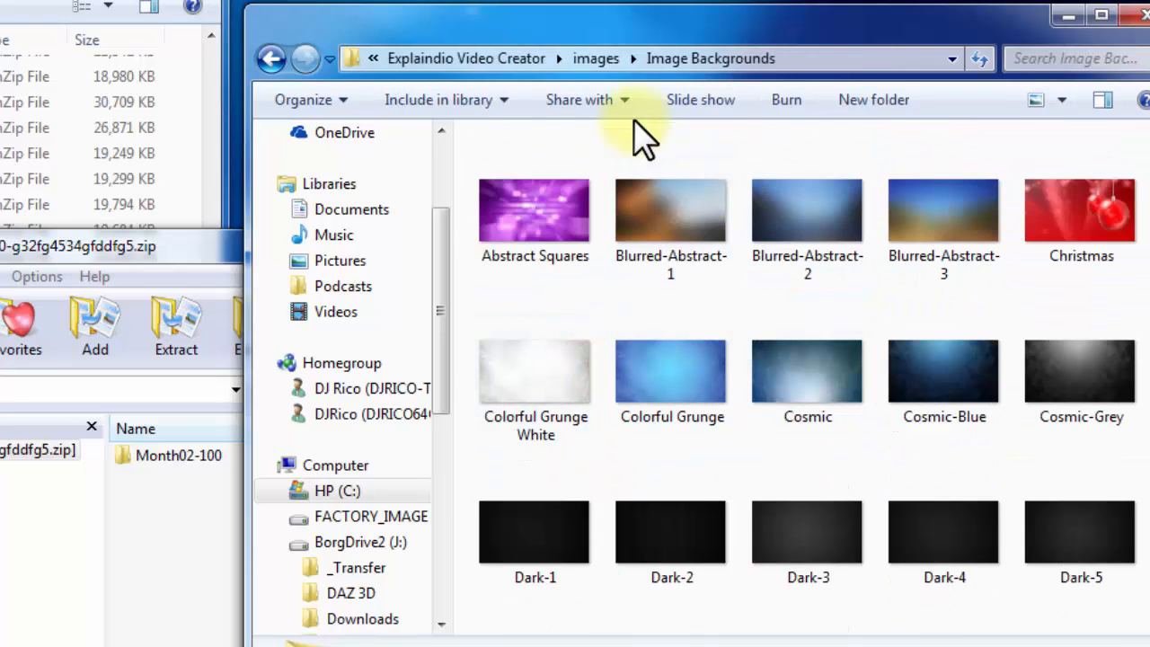
{"action": "left_click", "coordinate": [597, 59]}
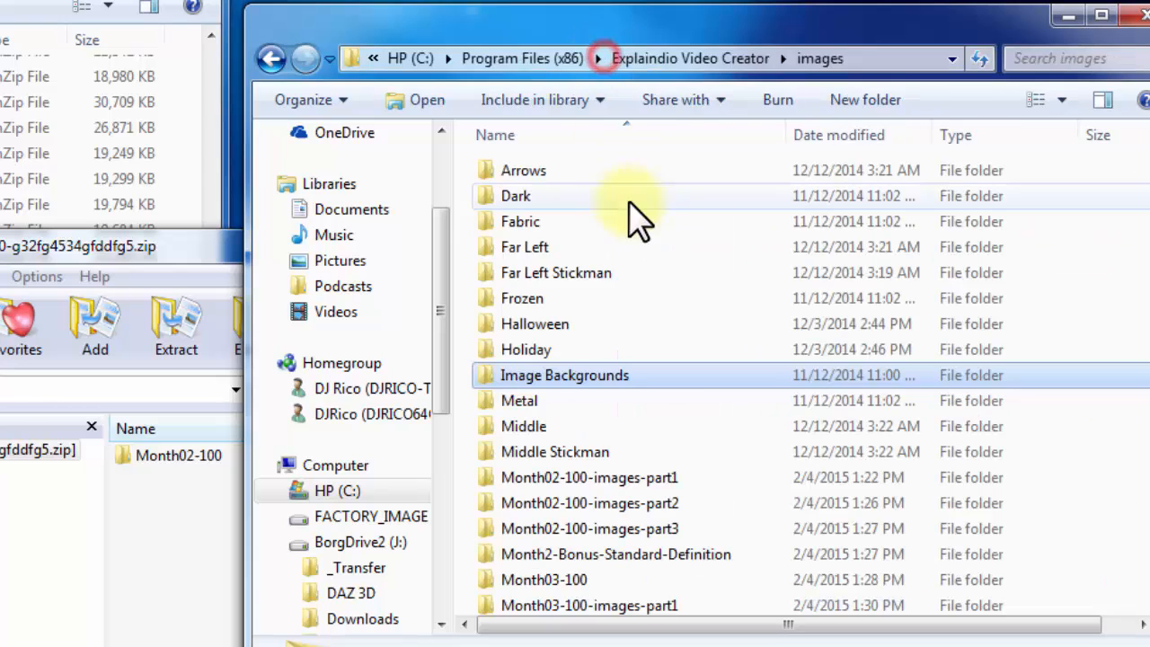
{"action": "double_click", "coordinate": [562, 271]}
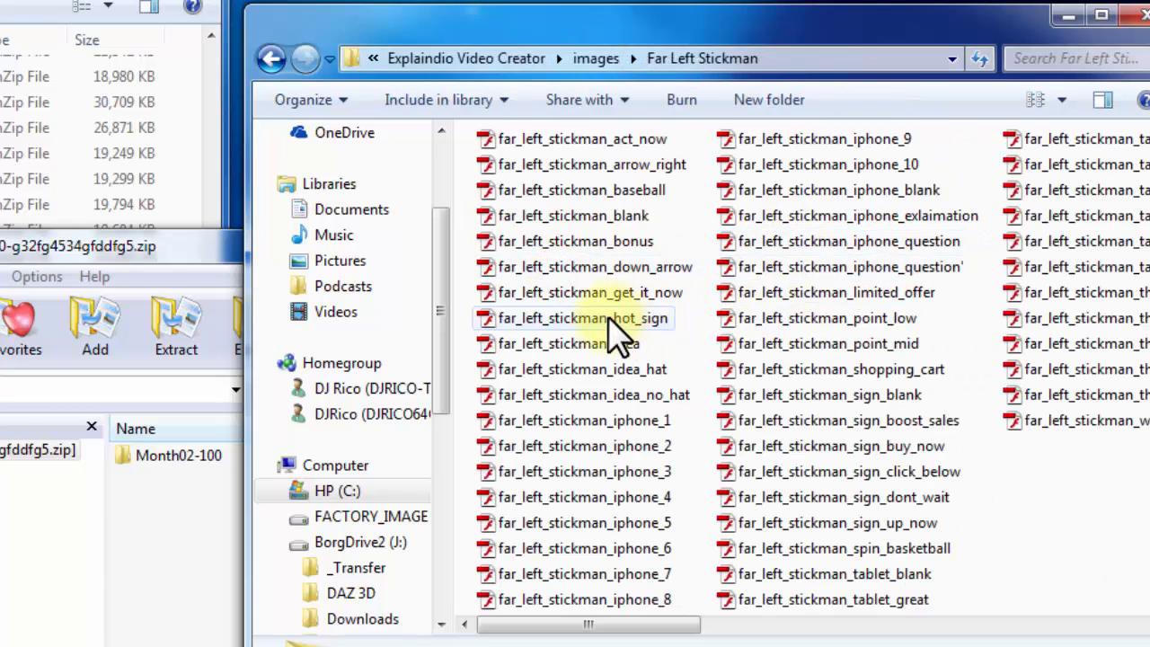
{"action": "left_click", "coordinate": [597, 58]}
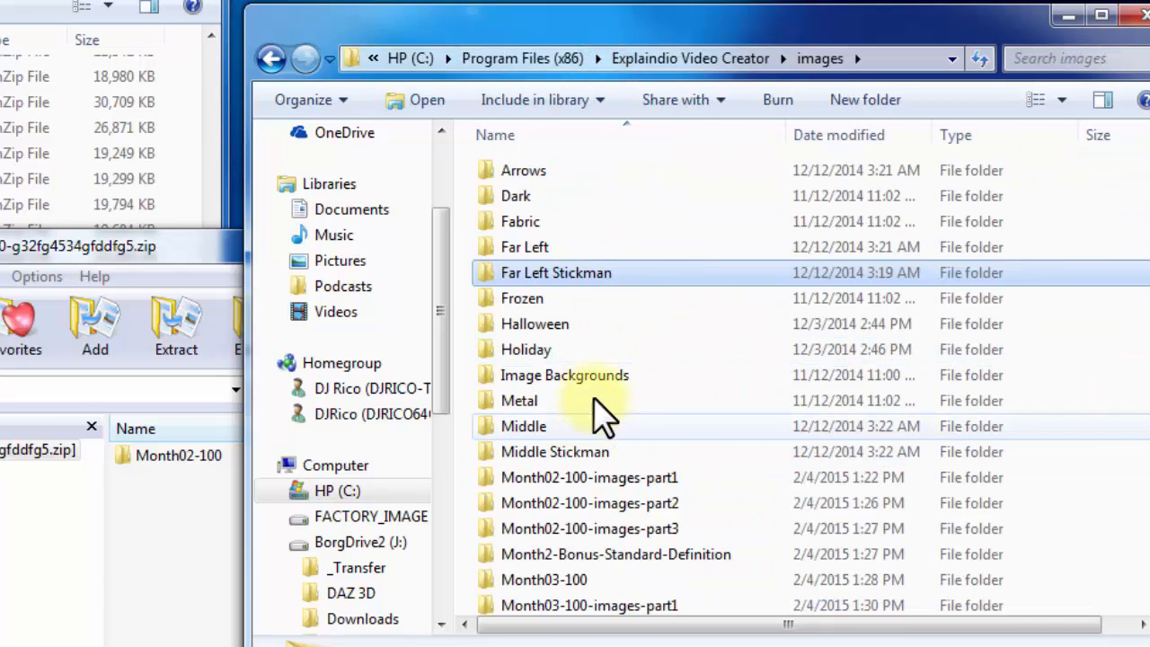
- View the pictures in the Frozen folder inside images and return to the images folder
{"action": "left_click", "coordinate": [584, 375]}
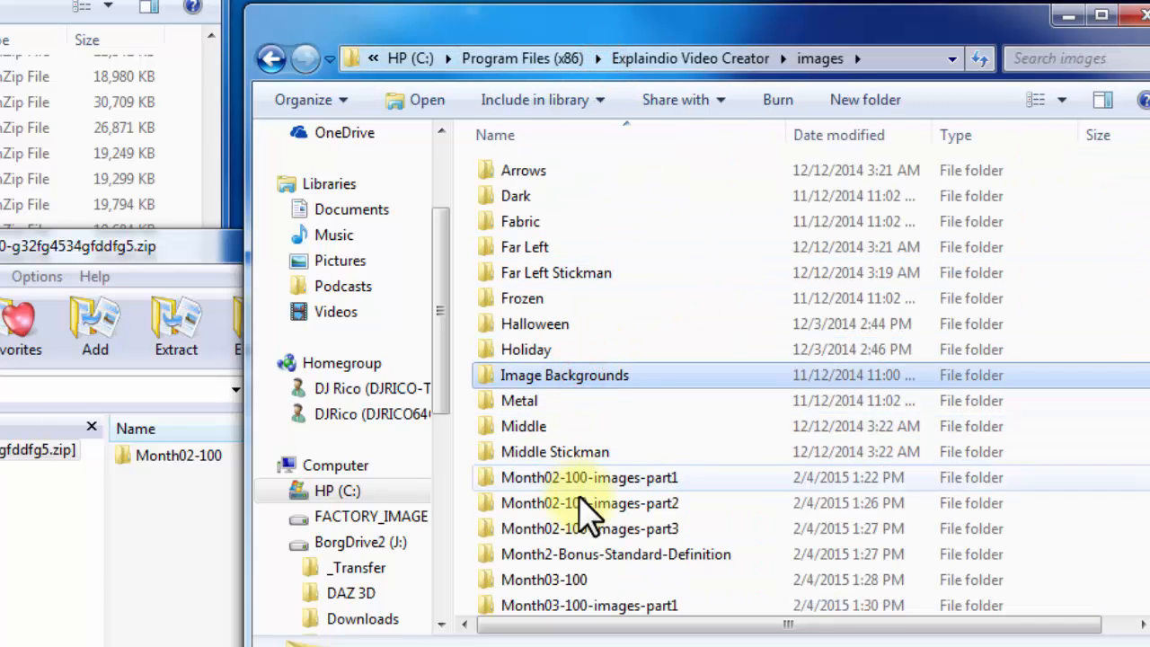
{"action": "scroll", "coordinate": [561, 306], "scroll_direction": "down", "scroll_amount": 2}
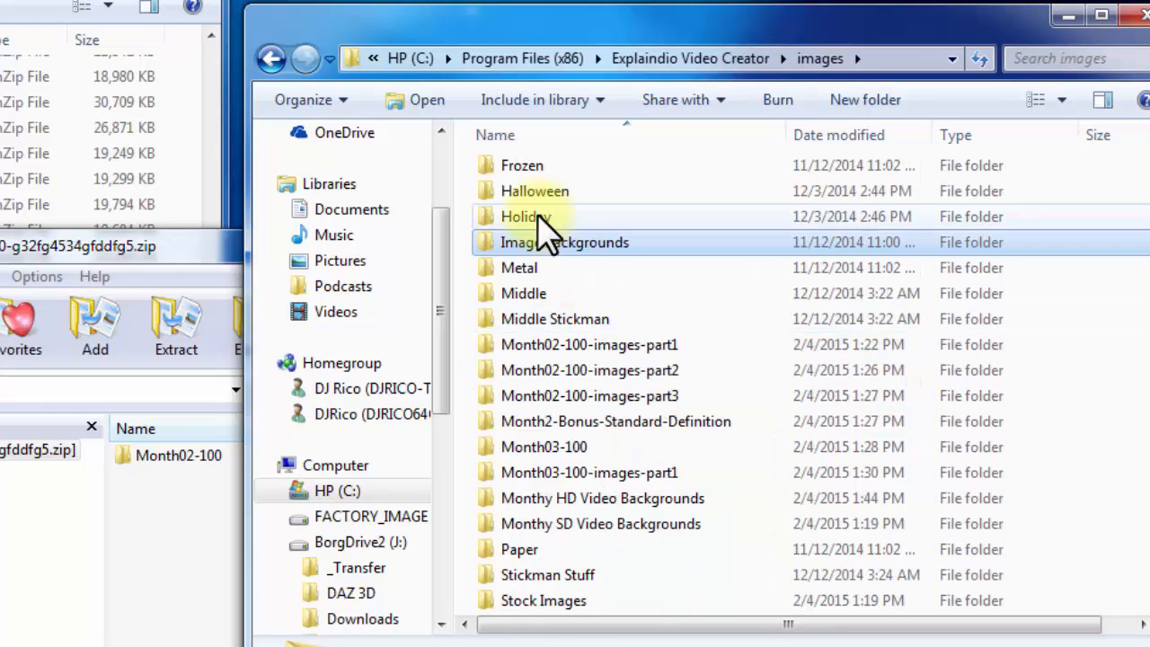
{"action": "left_click", "coordinate": [528, 167]}
{"action": "double_click", "coordinate": [528, 167]}
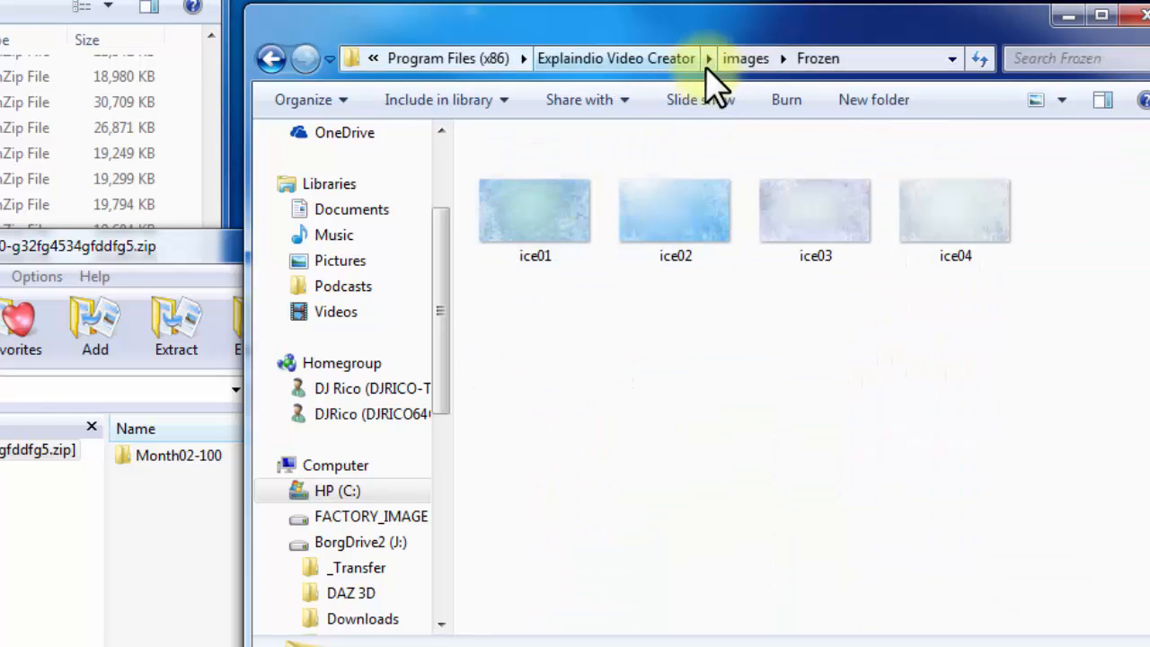
{"action": "left_click", "coordinate": [754, 58]}
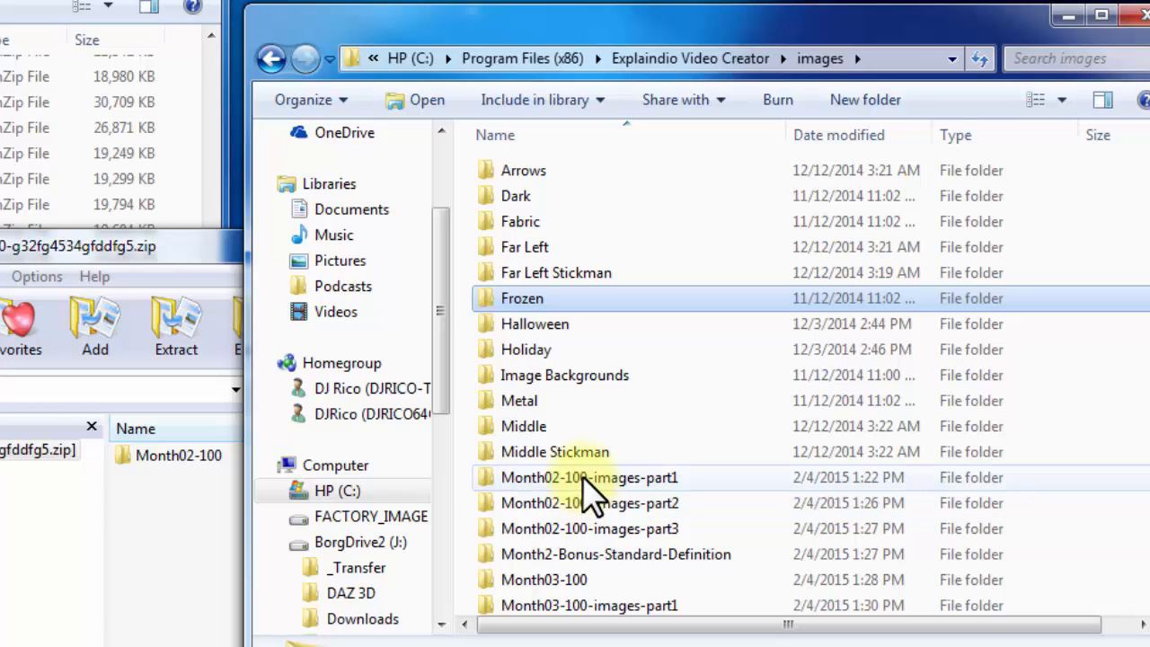
- View the video clips in the Monthy SD Video Backgrounds folder and return to the images folder
{"action": "scroll", "coordinate": [637, 557], "scroll_direction": "down", "scroll_amount": 2}
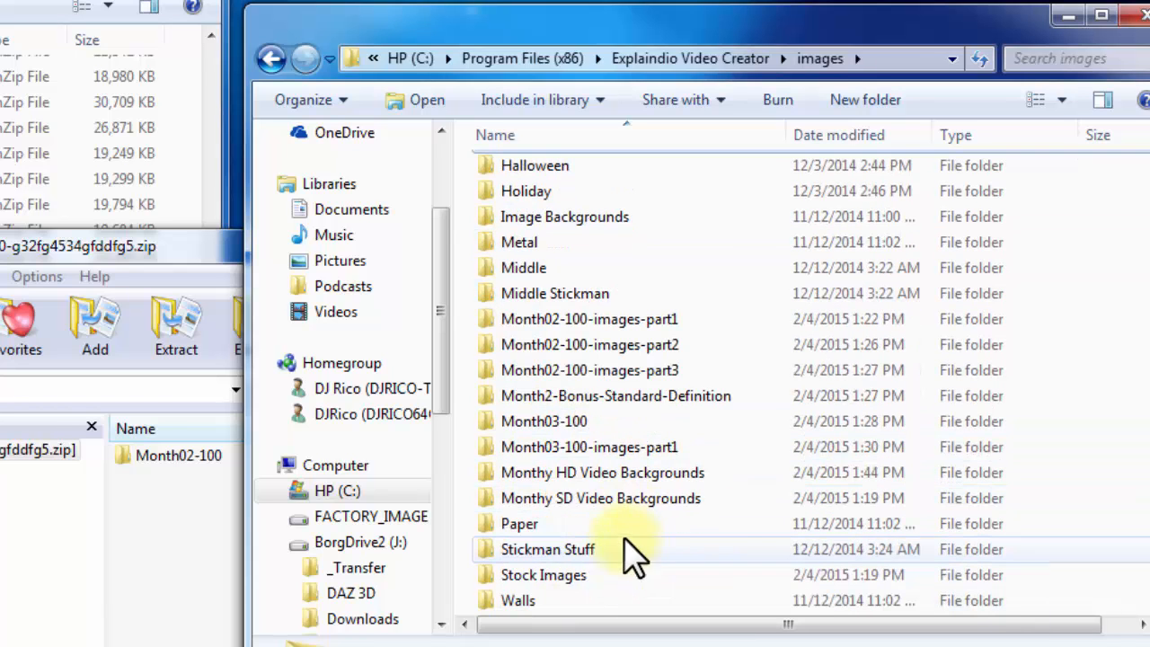
{"action": "left_click", "coordinate": [563, 500]}
{"action": "double_click", "coordinate": [563, 501]}
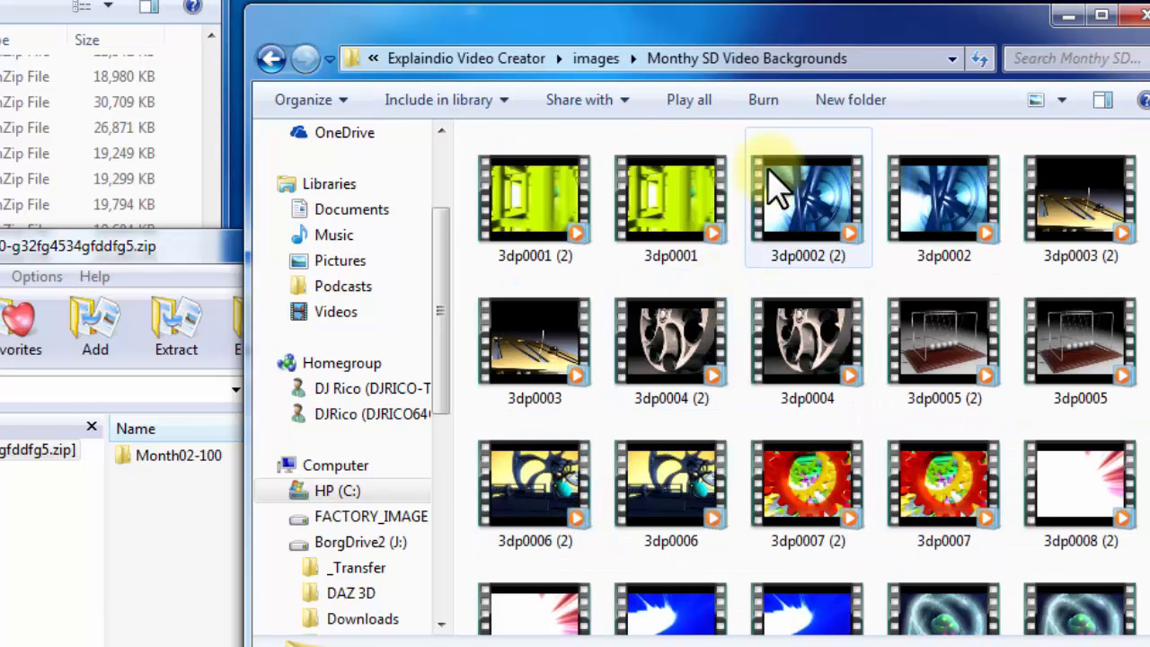
{"action": "left_click", "coordinate": [596, 59]}
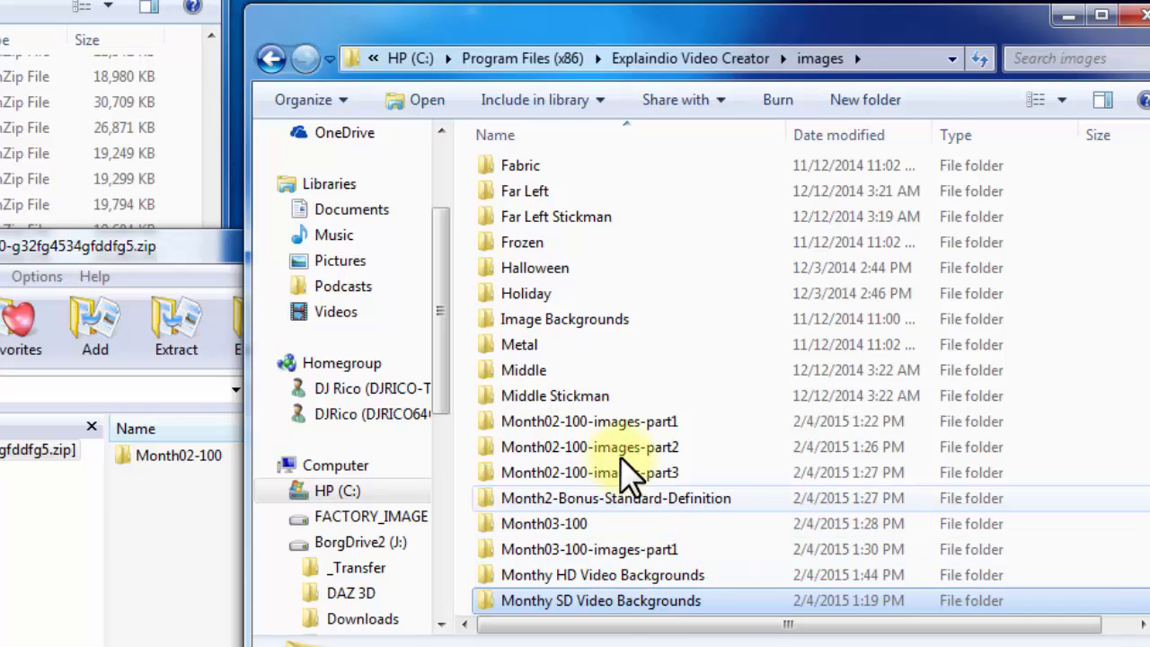
- Close the WinZip archive window, view the pictures in Month02-100-images-part1 and return to the images folder
{"action": "scroll", "coordinate": [663, 482], "scroll_direction": "down", "scroll_amount": 2}
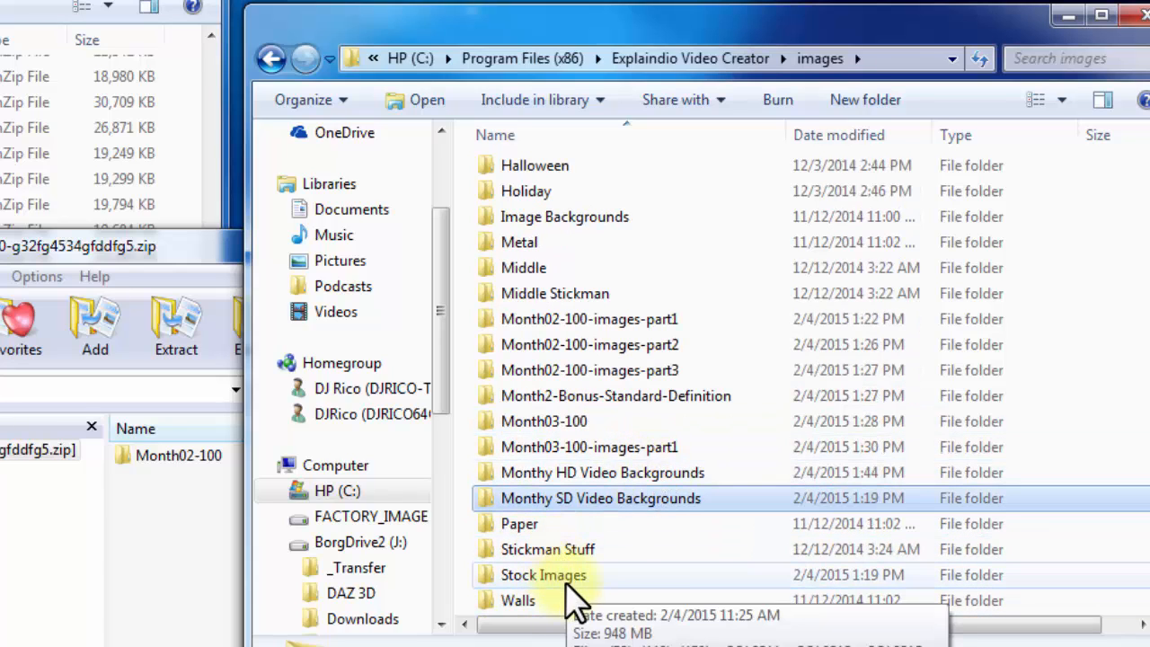
{"action": "left_click", "coordinate": [199, 247]}
{"action": "left_click", "coordinate": [382, 241]}
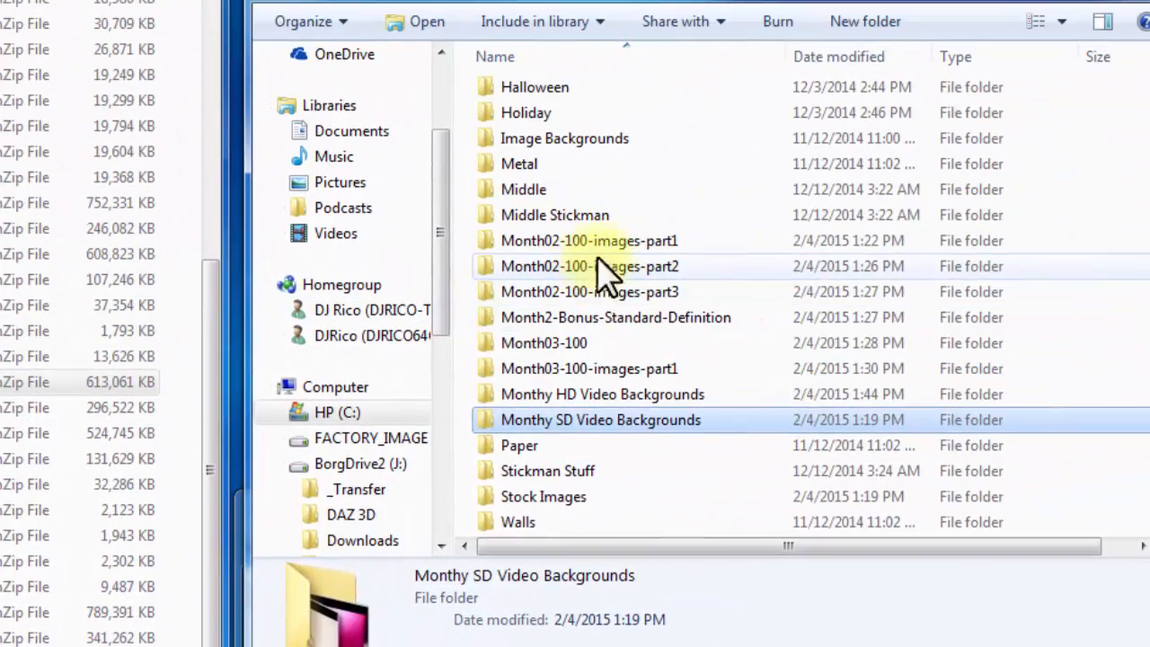
{"action": "double_click", "coordinate": [613, 243]}
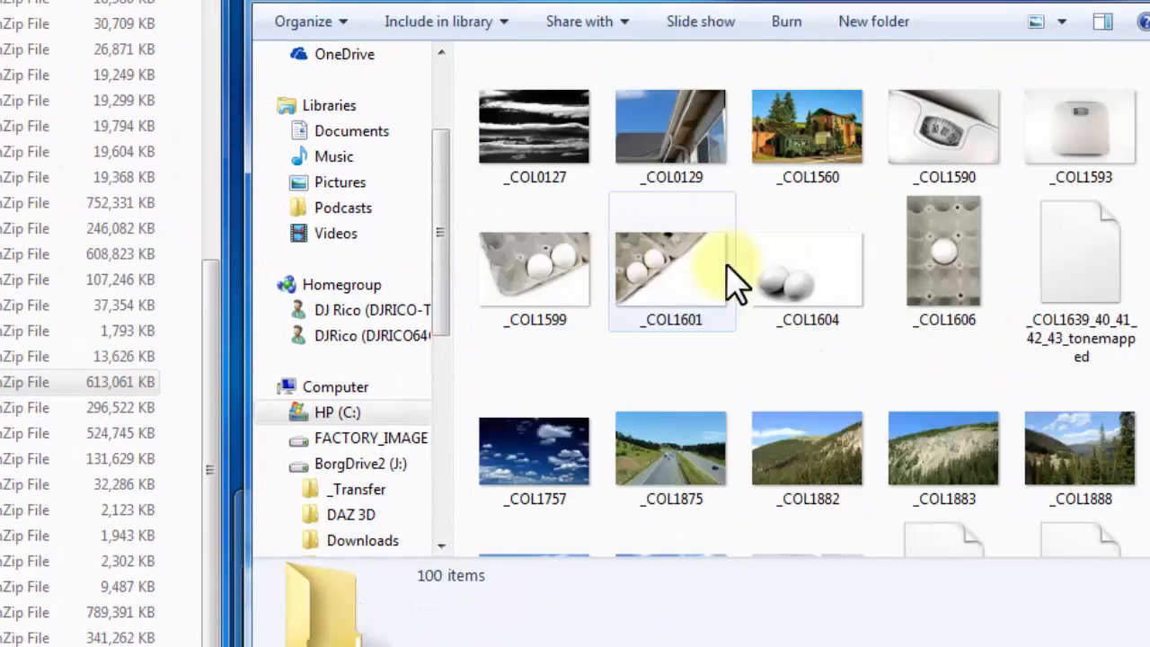
{"action": "key", "text": "BackSpace"}
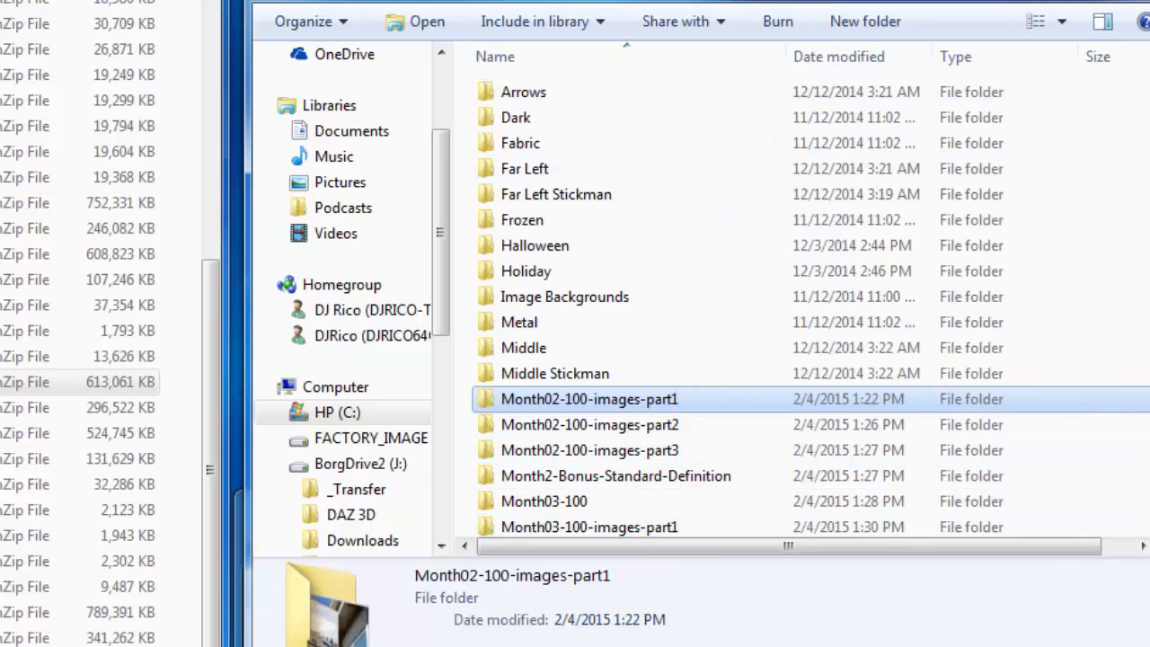
- Copy the Stock Images folder's name and rename Month02-100-images-part1 to Stock Images, merging the two folders
{"action": "left_click_drag", "start_coordinate": [1111, 338], "coordinate": [1075, 444]}
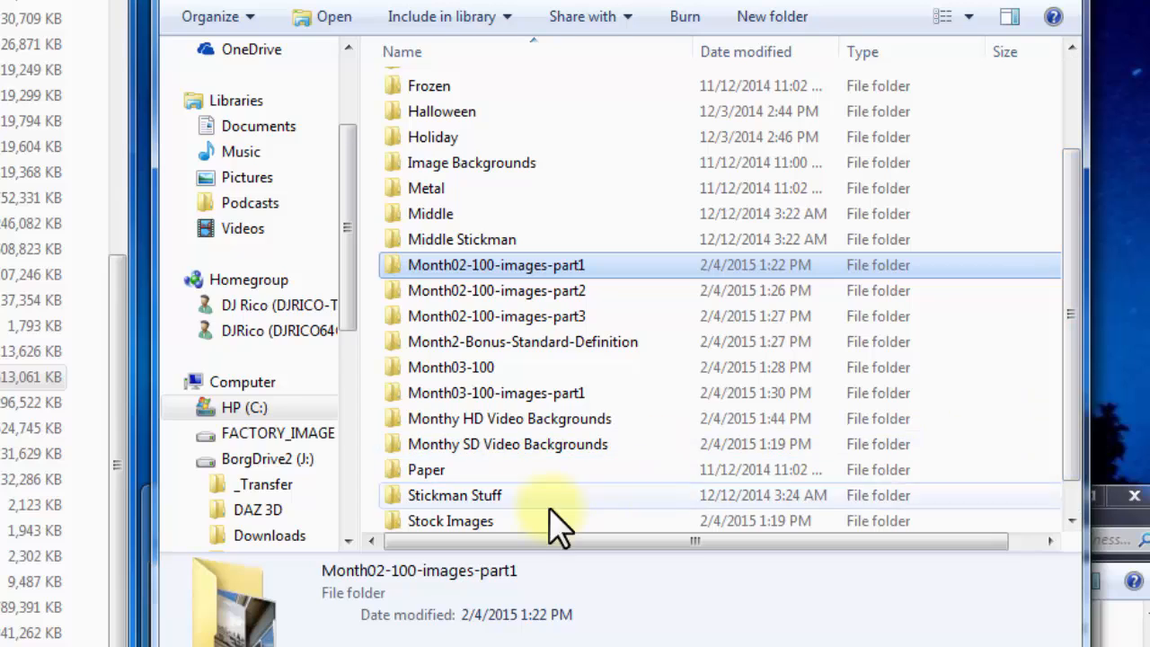
{"action": "left_click", "coordinate": [473, 519]}
{"action": "left_click", "coordinate": [476, 519]}
{"action": "key", "text": "ctrl+c"}
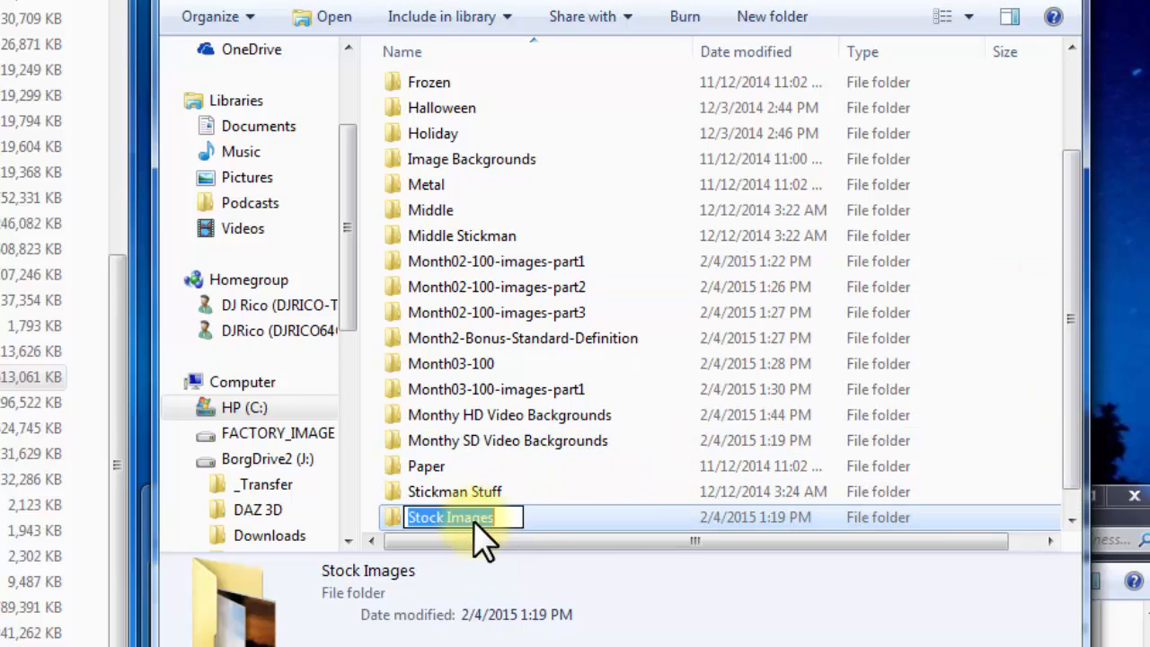
{"action": "left_click", "coordinate": [494, 262]}
{"action": "left_click", "coordinate": [495, 261]}
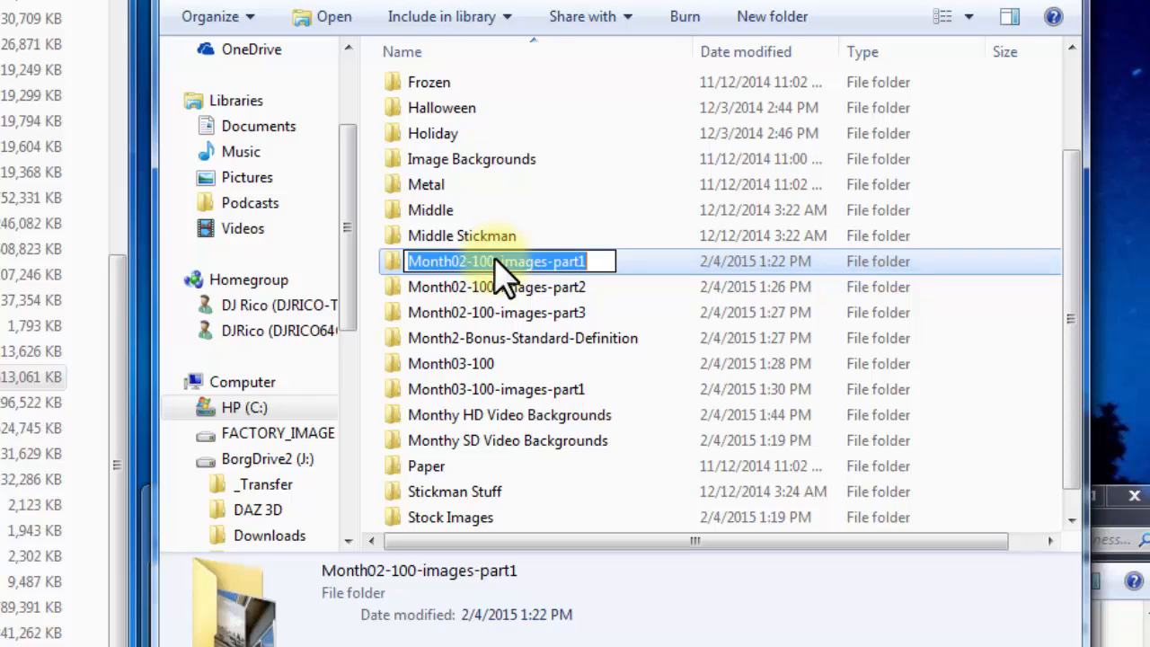
{"action": "key", "text": "ctrl+v"}
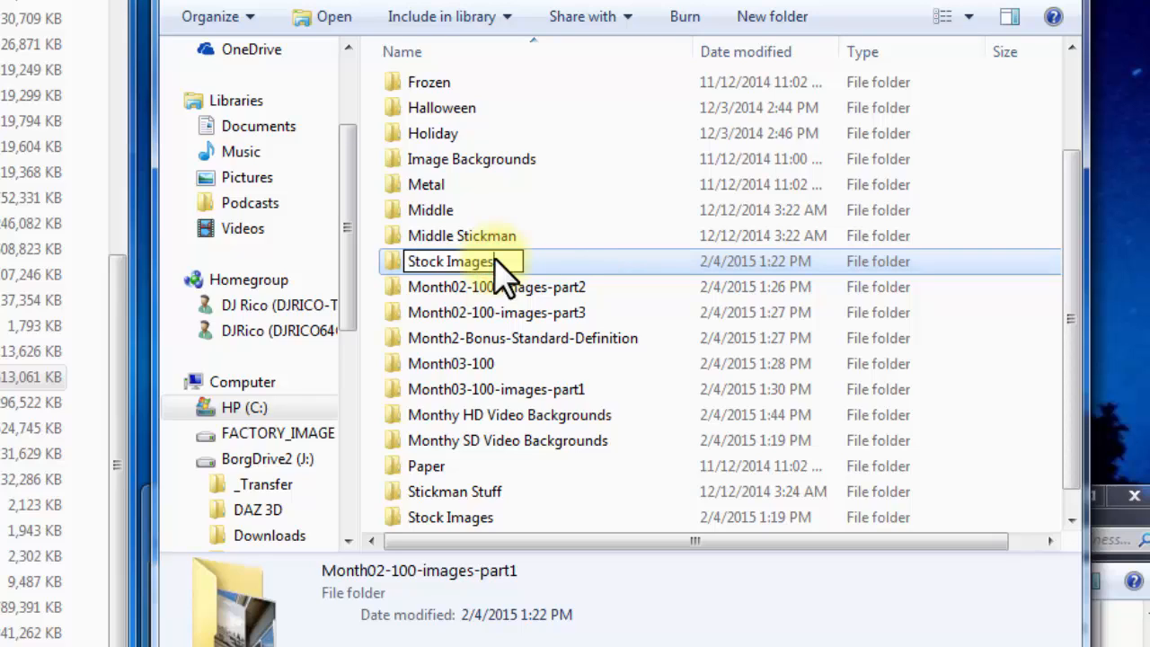
{"action": "left_click", "coordinate": [569, 287]}
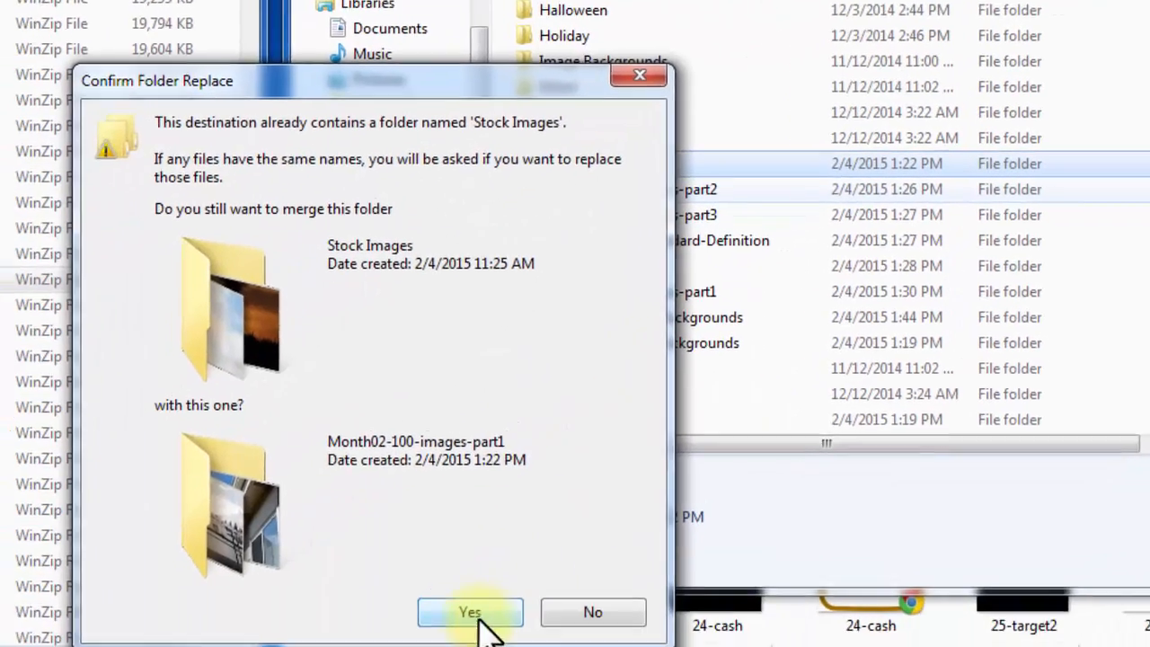
{"action": "left_click", "coordinate": [304, 636]}
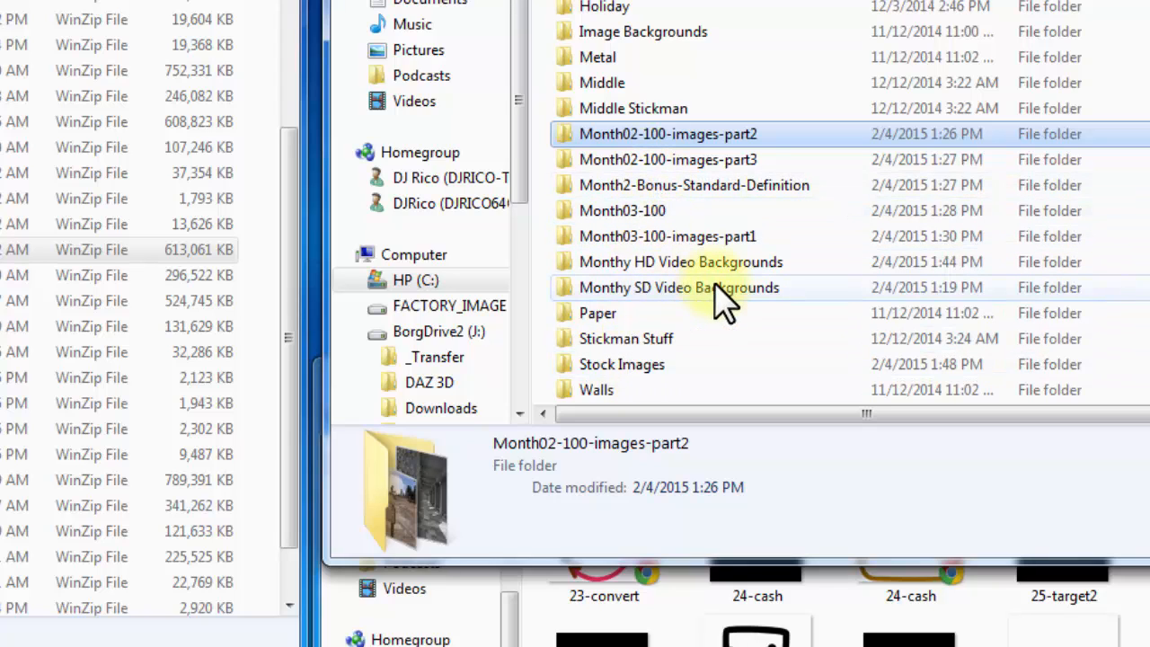
- Rename Month02-100-images-part2 to Stock Images and merge the folders, accepting new file names for all conflicting files
{"action": "left_click", "coordinate": [673, 137]}
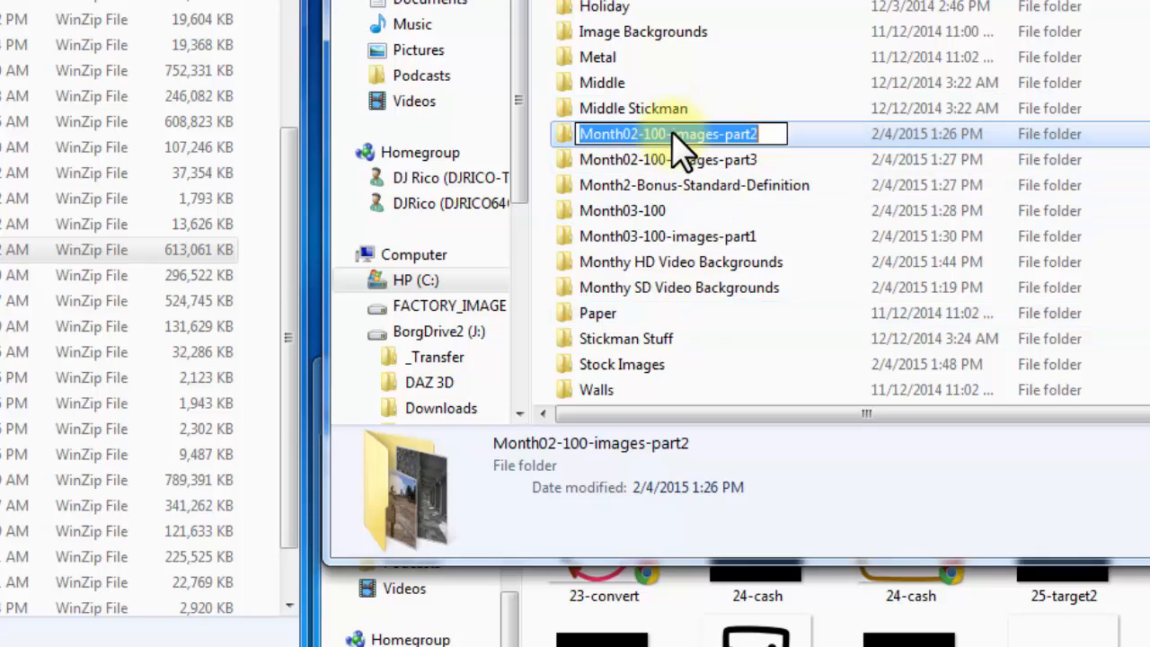
{"action": "key", "text": "ctrl+v"}
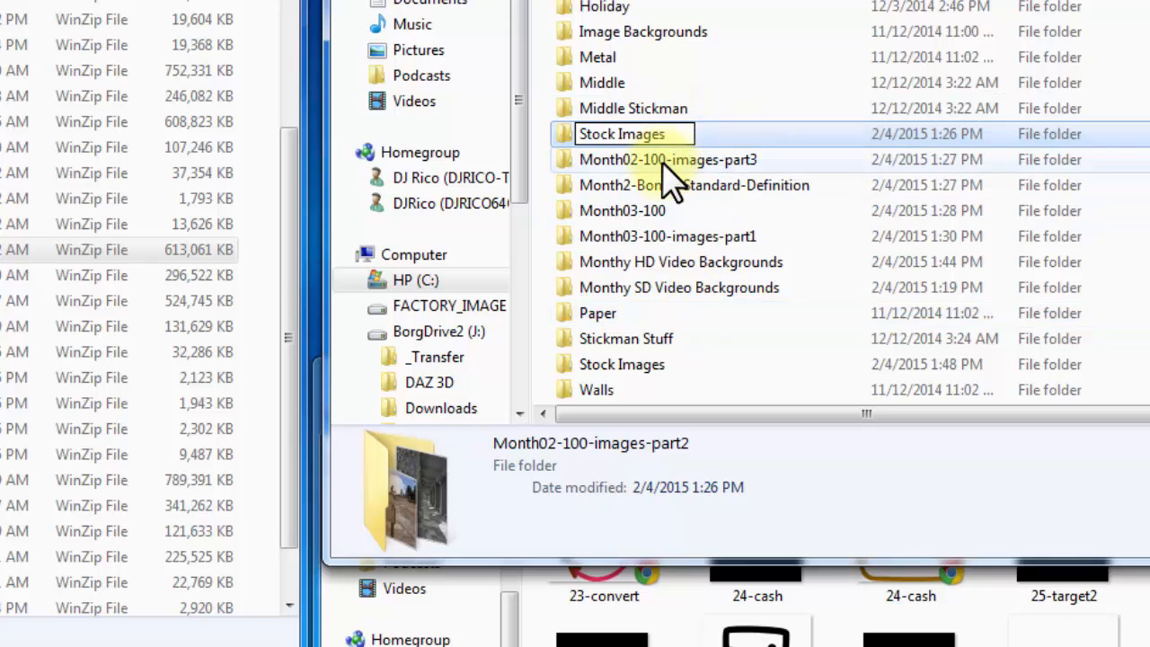
{"action": "left_click", "coordinate": [664, 163]}
{"action": "left_click", "coordinate": [517, 583]}
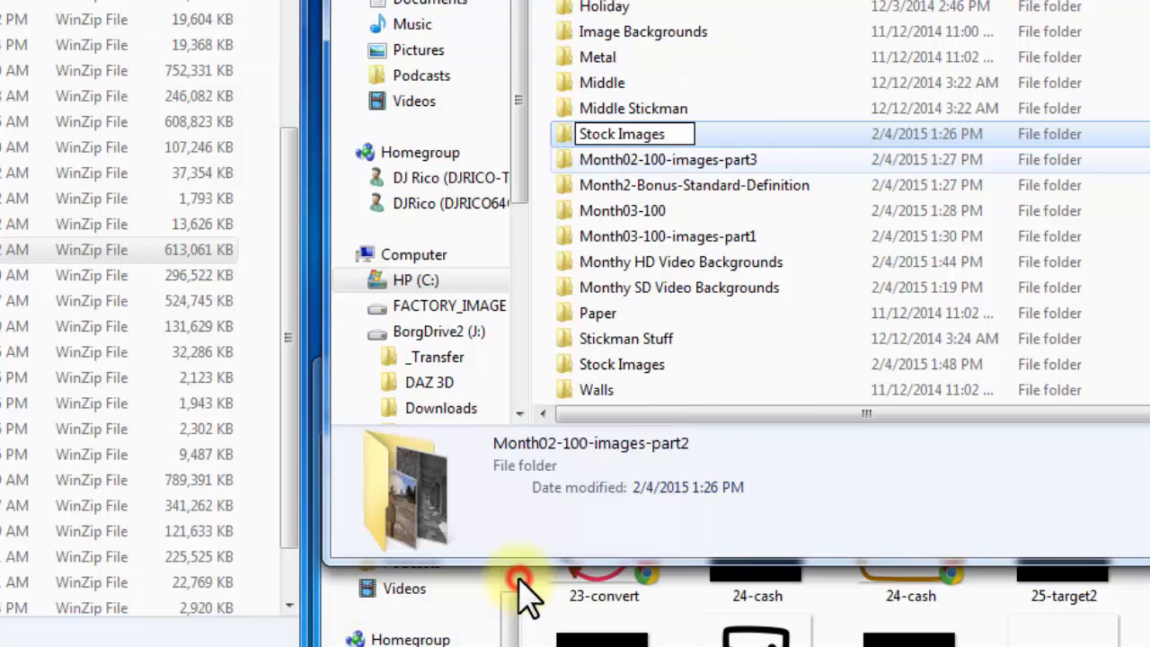
{"action": "left_click", "coordinate": [684, 240]}
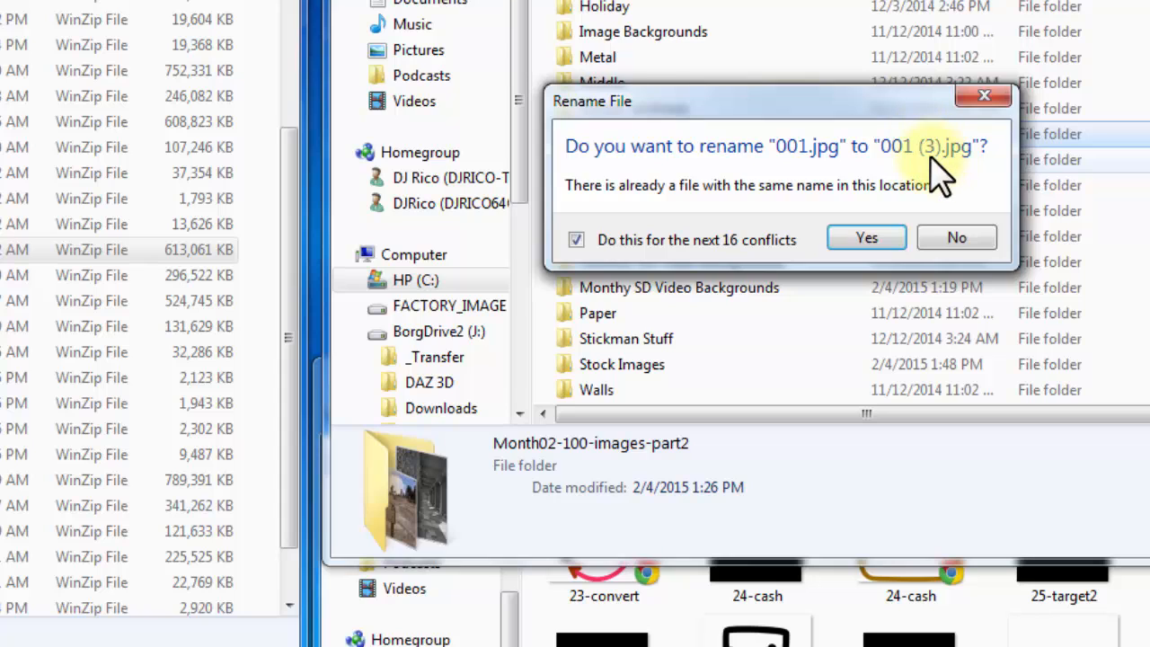
{"action": "left_click", "coordinate": [865, 239]}
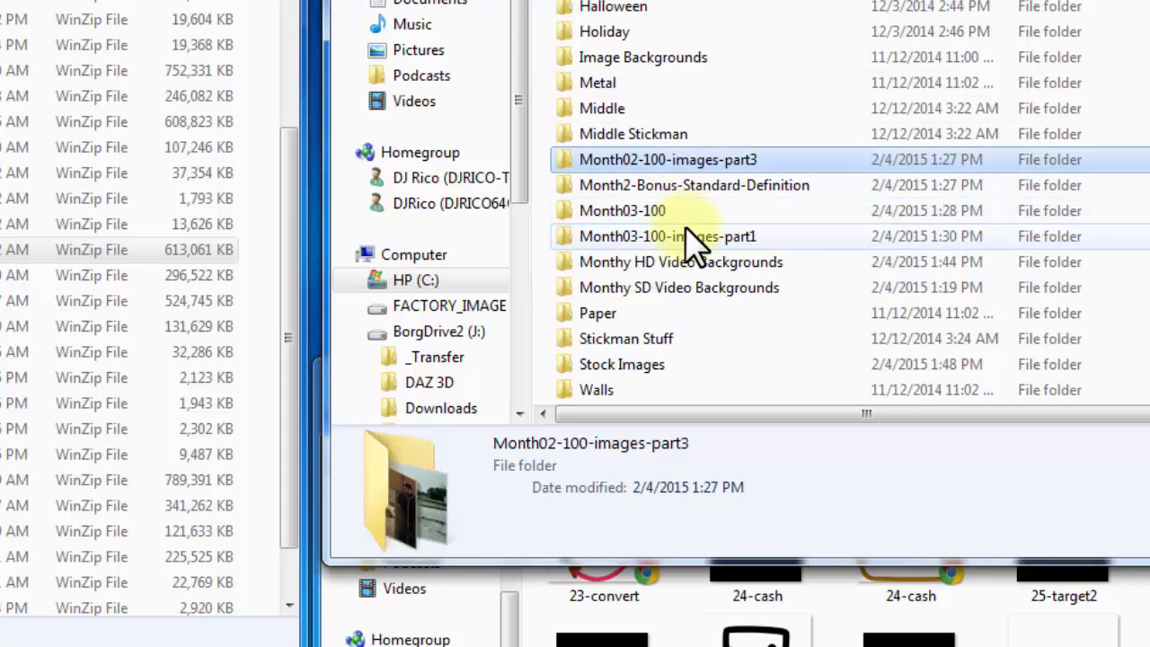
- Rename Month02-100-images-part3 to Stock Images and merge it into the existing folder
{"action": "key", "text": "F2"}
{"action": "key", "text": "ctrl+v"}
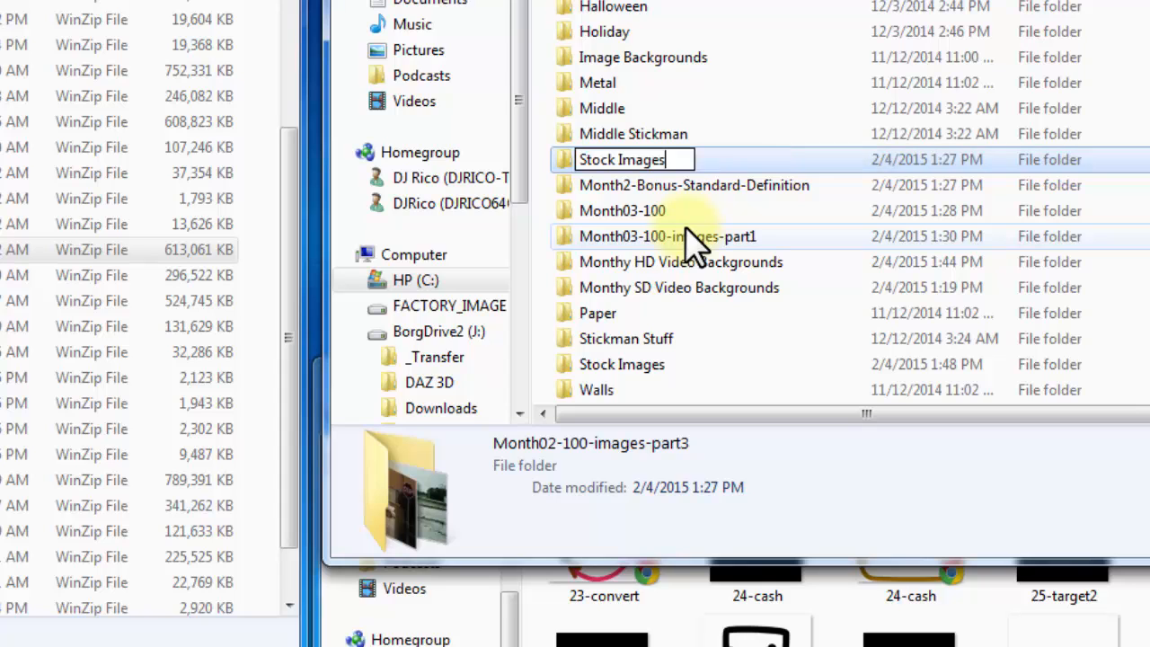
{"action": "left_click", "coordinate": [626, 184]}
{"action": "left_click", "coordinate": [508, 586]}
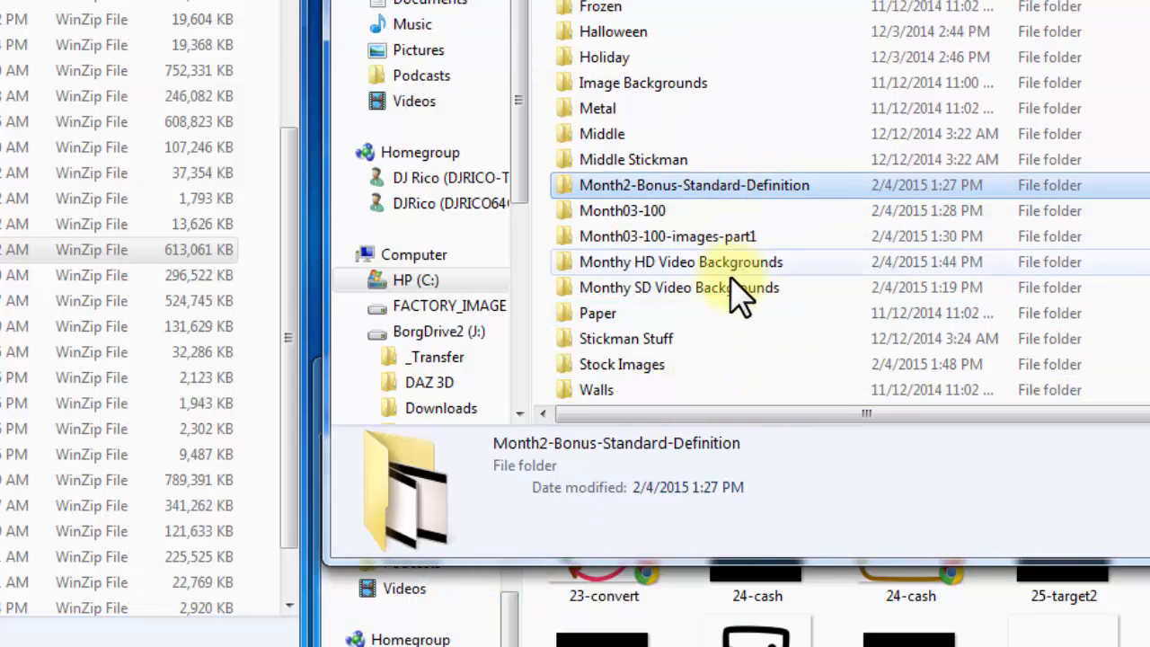
{"action": "left_click", "coordinate": [700, 289]}
{"action": "left_click", "coordinate": [699, 290]}
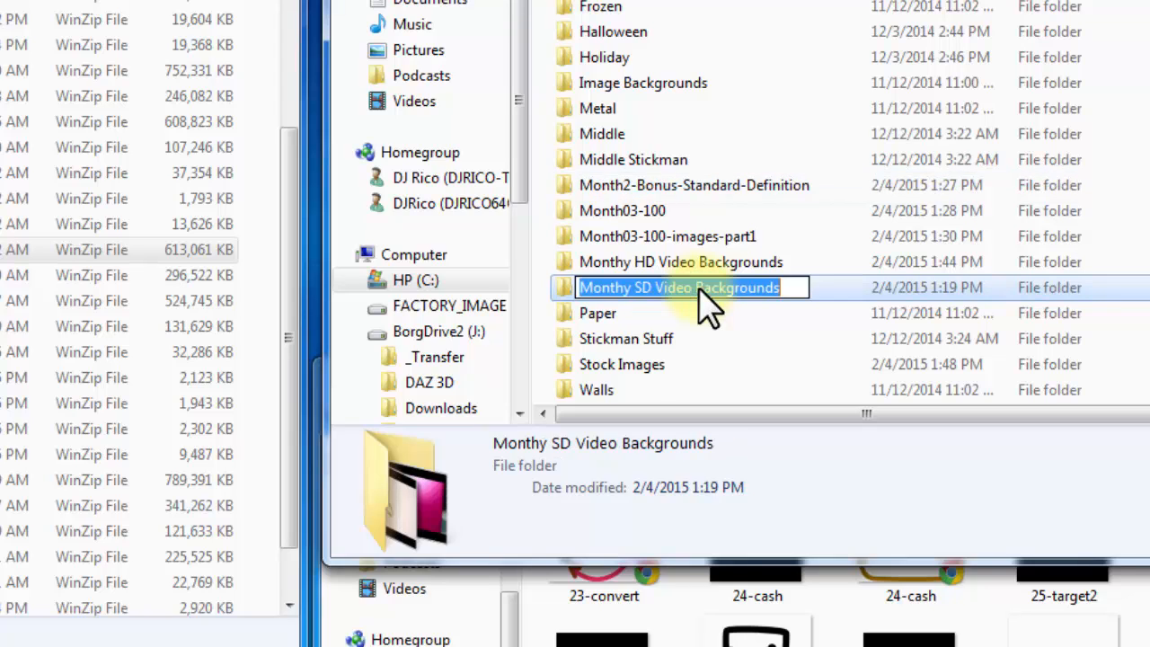
{"action": "type", "text": "Stock Images"}
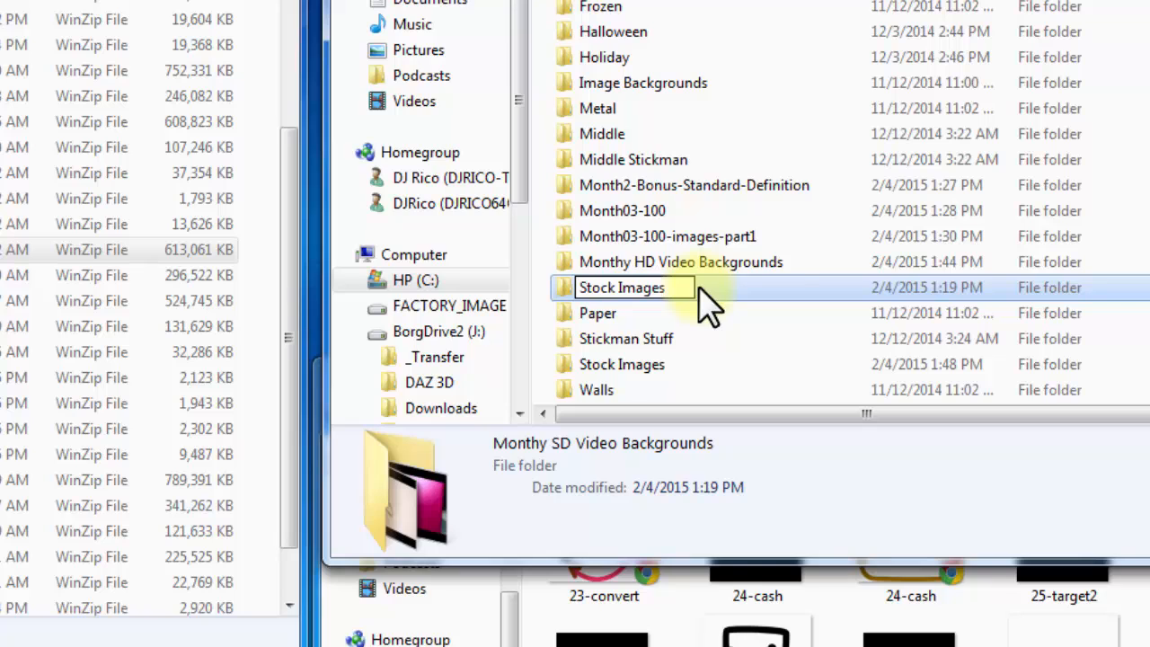
{"action": "key", "text": "ctrl+z"}
{"action": "key", "text": "Return"}
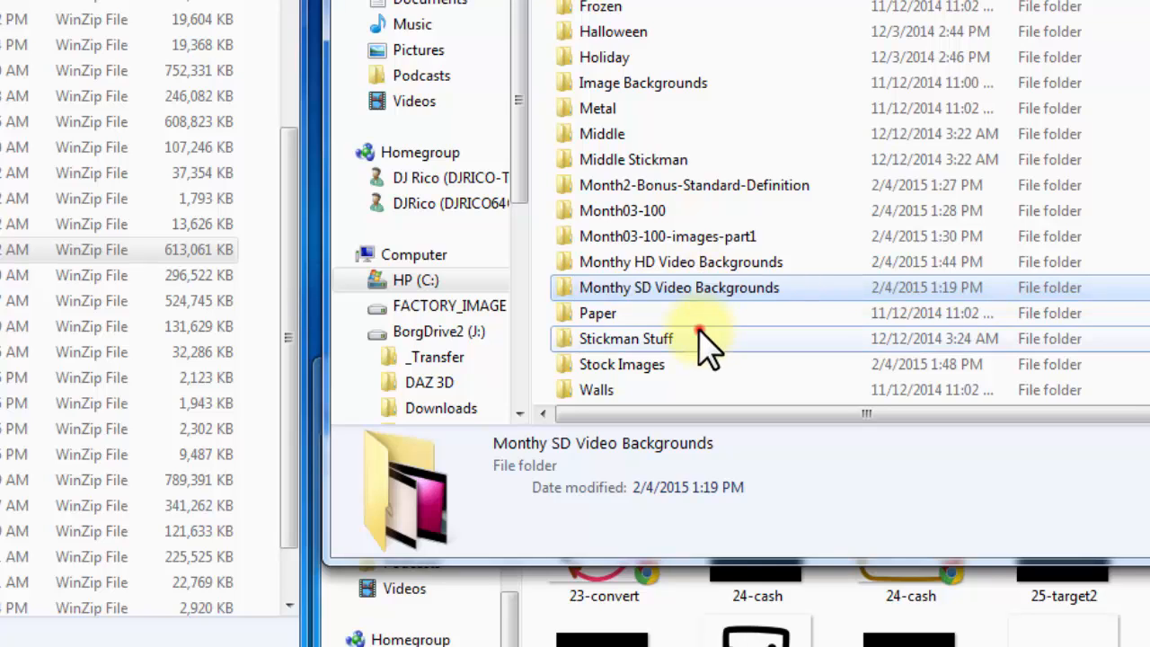
{"action": "left_click", "coordinate": [699, 336]}
- Rename Month2-Bonus-Standard-Definition to the copied name Monthy SD Video Backgrounds and merge the folders, accepting new names for conflicting files
{"action": "left_click", "coordinate": [685, 287]}
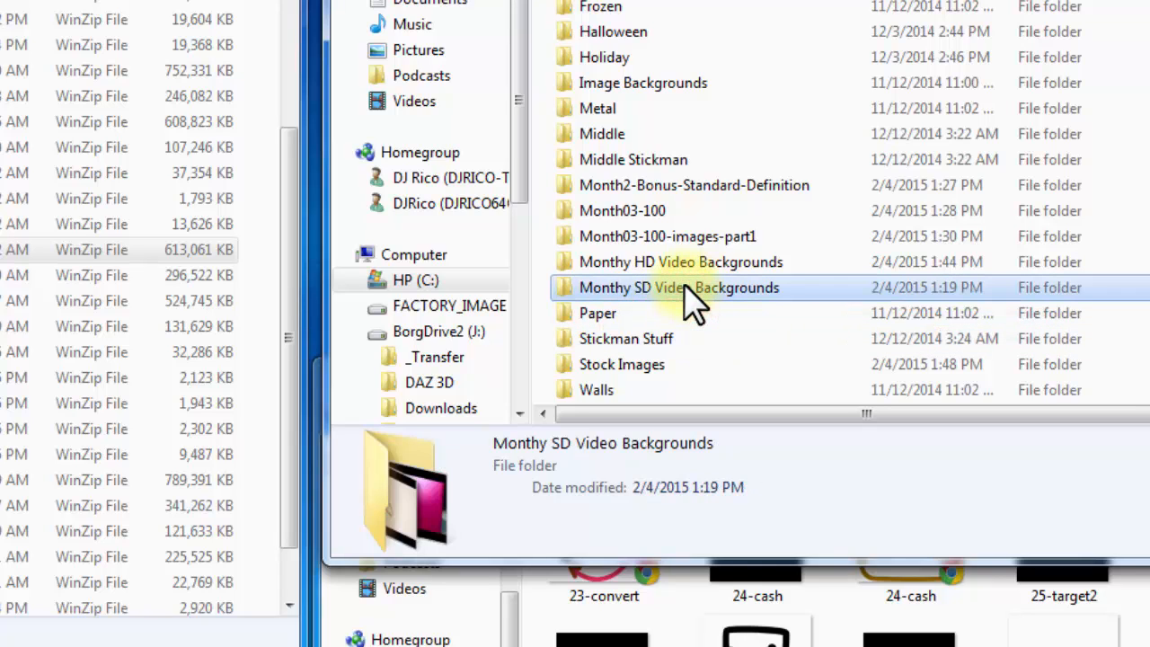
{"action": "left_click", "coordinate": [684, 290]}
{"action": "key", "text": "ctrl+c"}
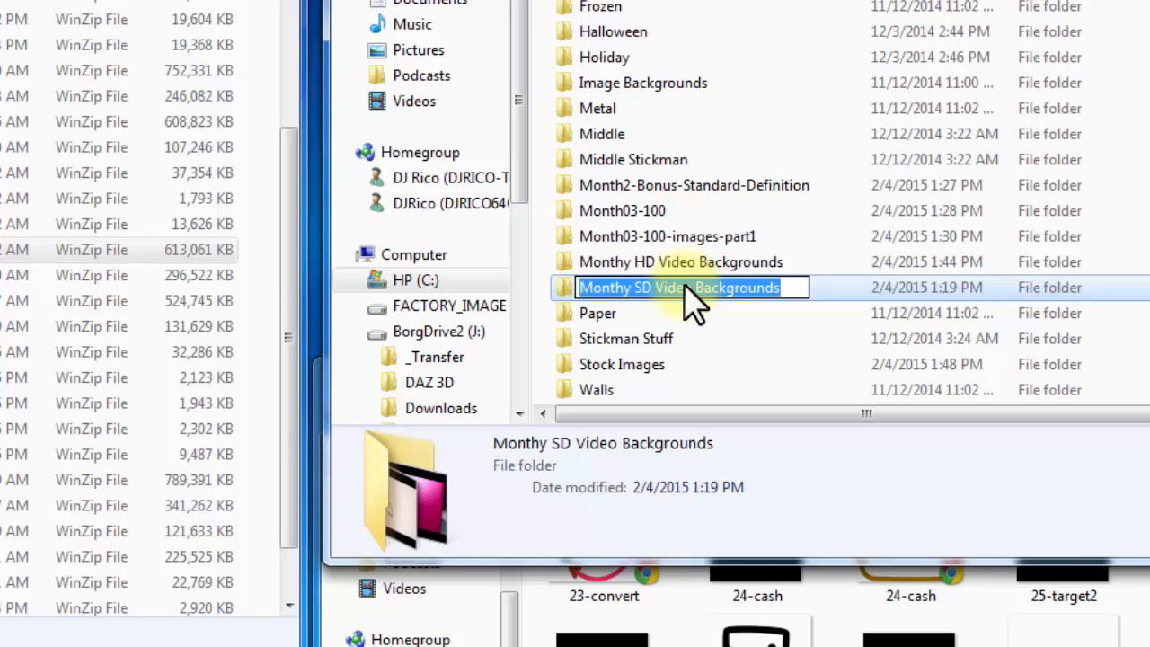
{"action": "left_click", "coordinate": [699, 189]}
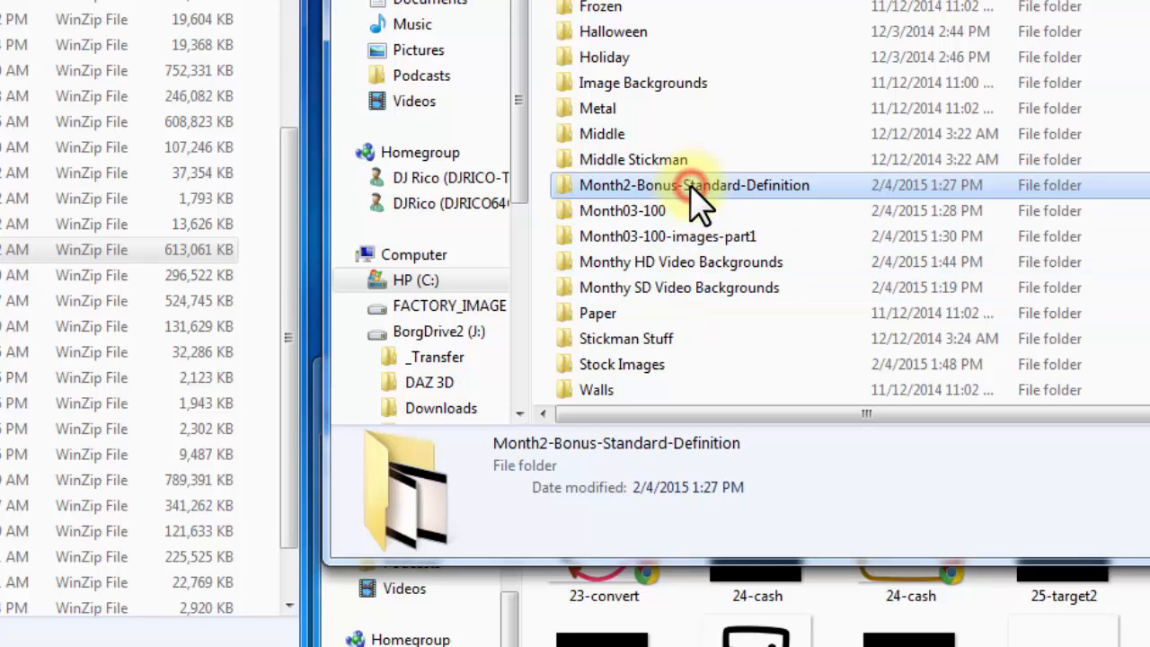
{"action": "left_click", "coordinate": [690, 185]}
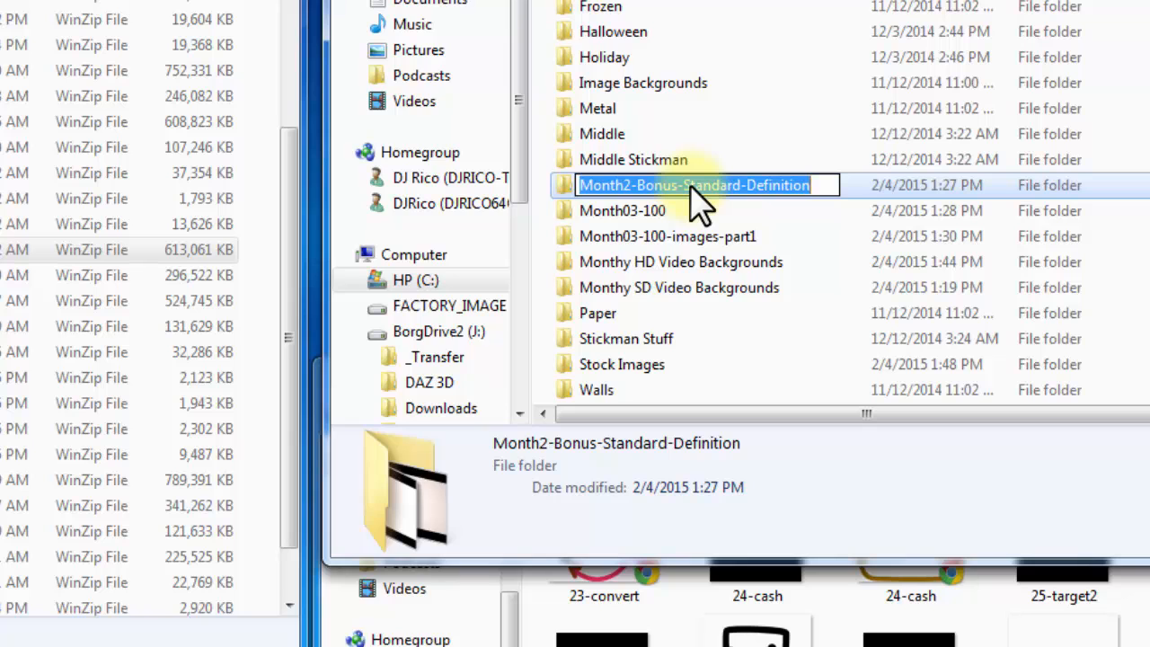
{"action": "key", "text": "ctrl+v"}
{"action": "left_click", "coordinate": [686, 220]}
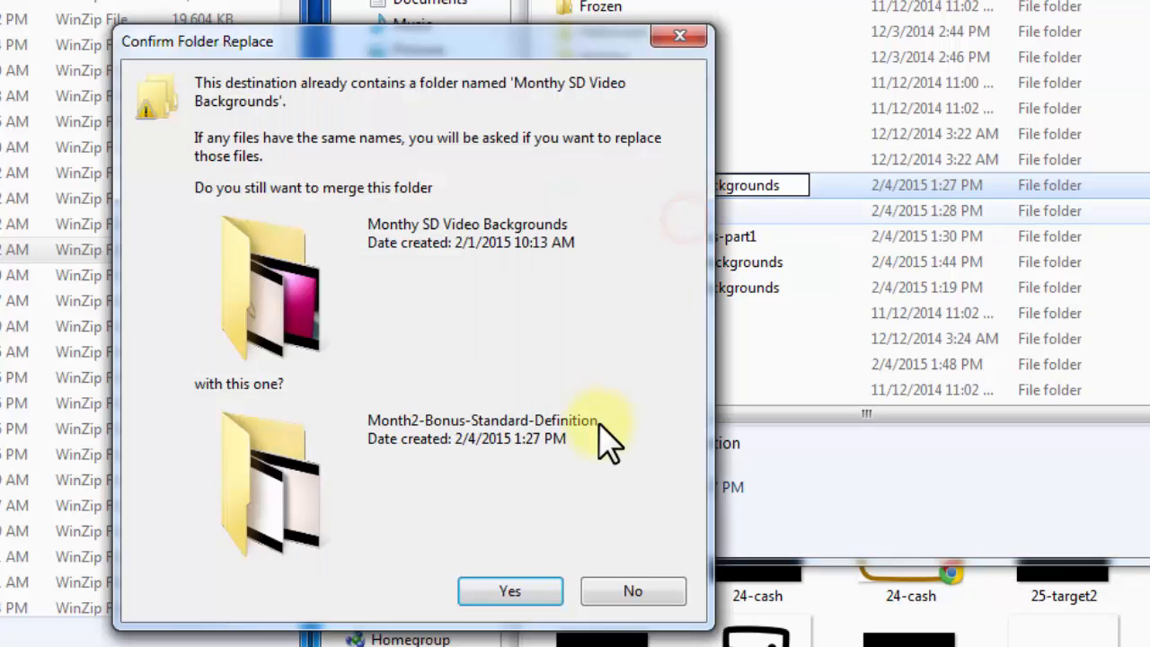
{"action": "left_click", "coordinate": [548, 590]}
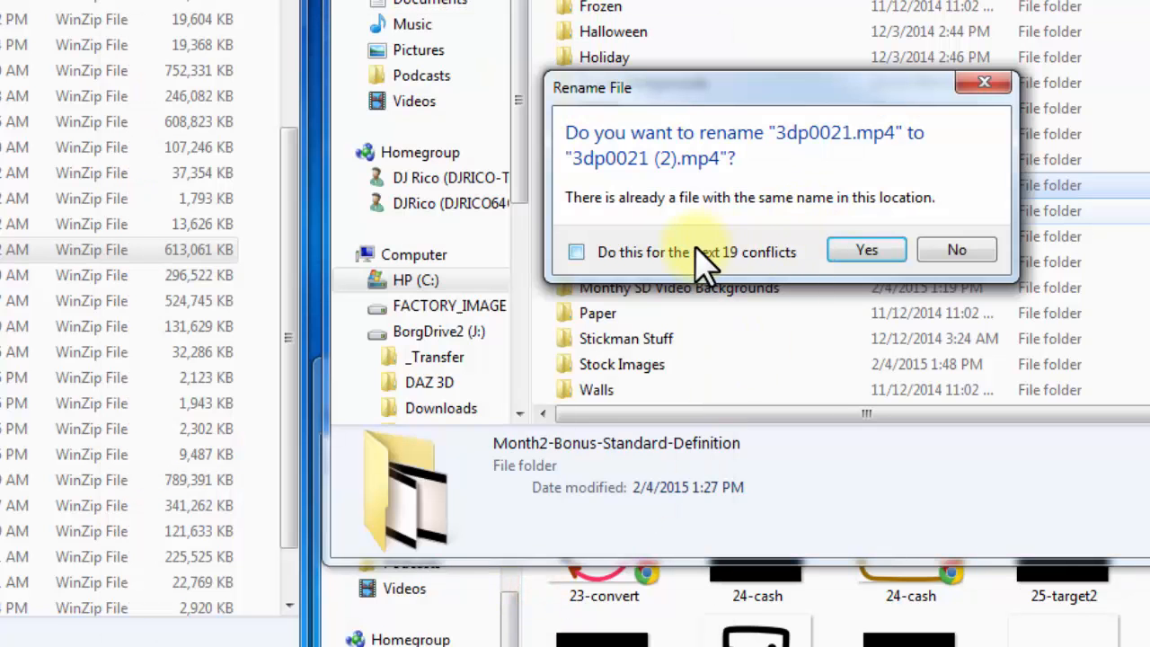
{"action": "left_click", "coordinate": [864, 252]}
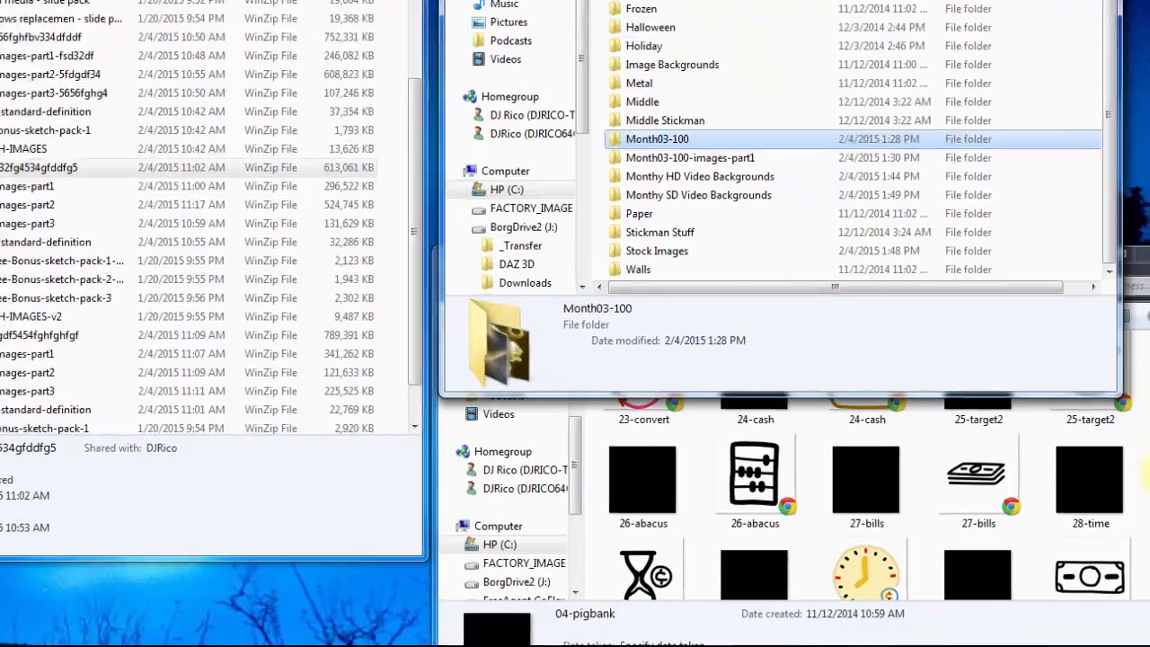
- Go up to Explaindio Video Creator's svgs folder and open the Month1-SKETCH-IMAGES archive in WinZip
{"action": "left_click", "coordinate": [1145, 434]}
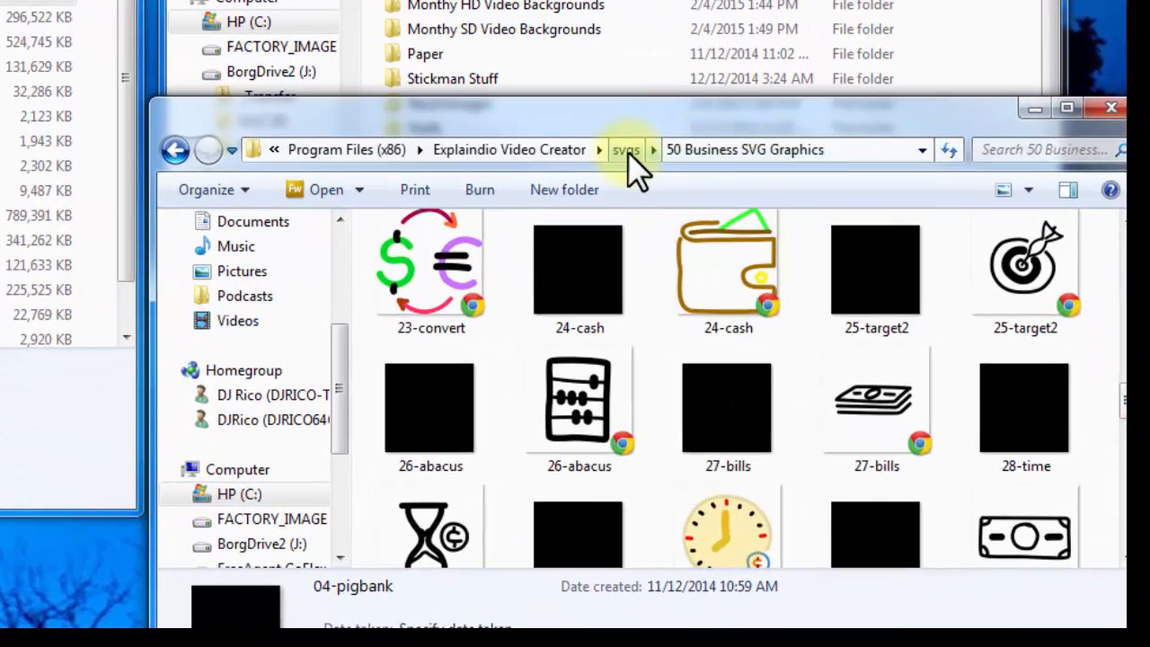
{"action": "left_click", "coordinate": [627, 150]}
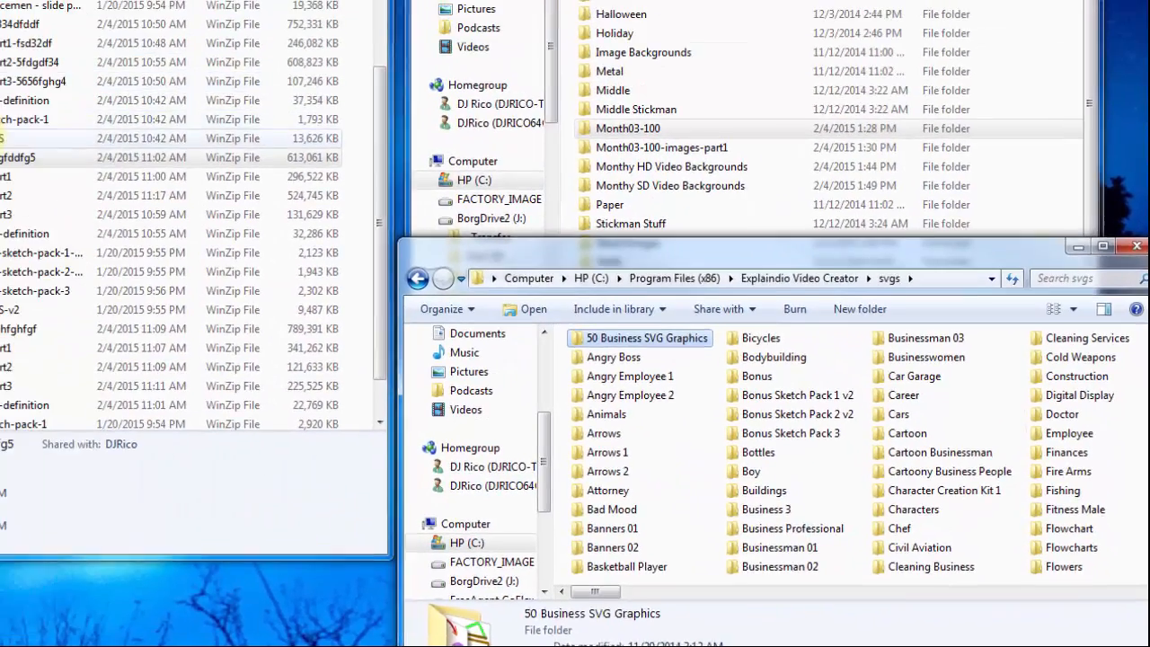
{"action": "left_click", "coordinate": [19, 156]}
{"action": "double_click", "coordinate": [20, 156]}
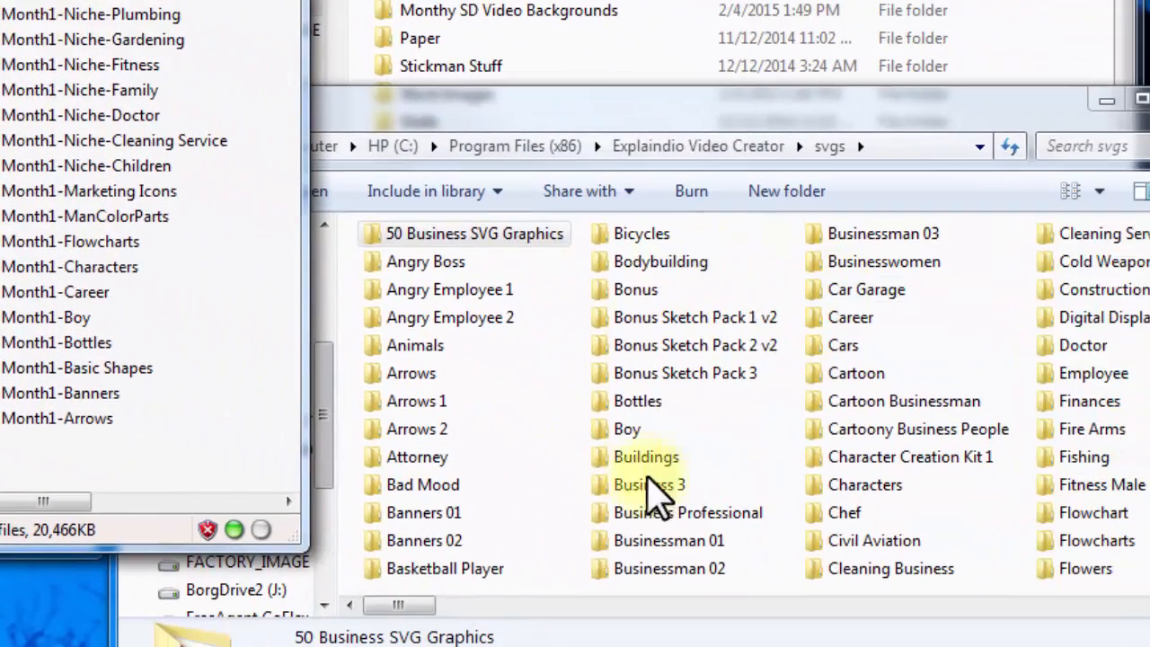
- Compare the subfolders in svgs with the Month1 folders in the Month1-SKETCH-IMAGES archive
{"action": "left_click", "coordinate": [999, 123]}
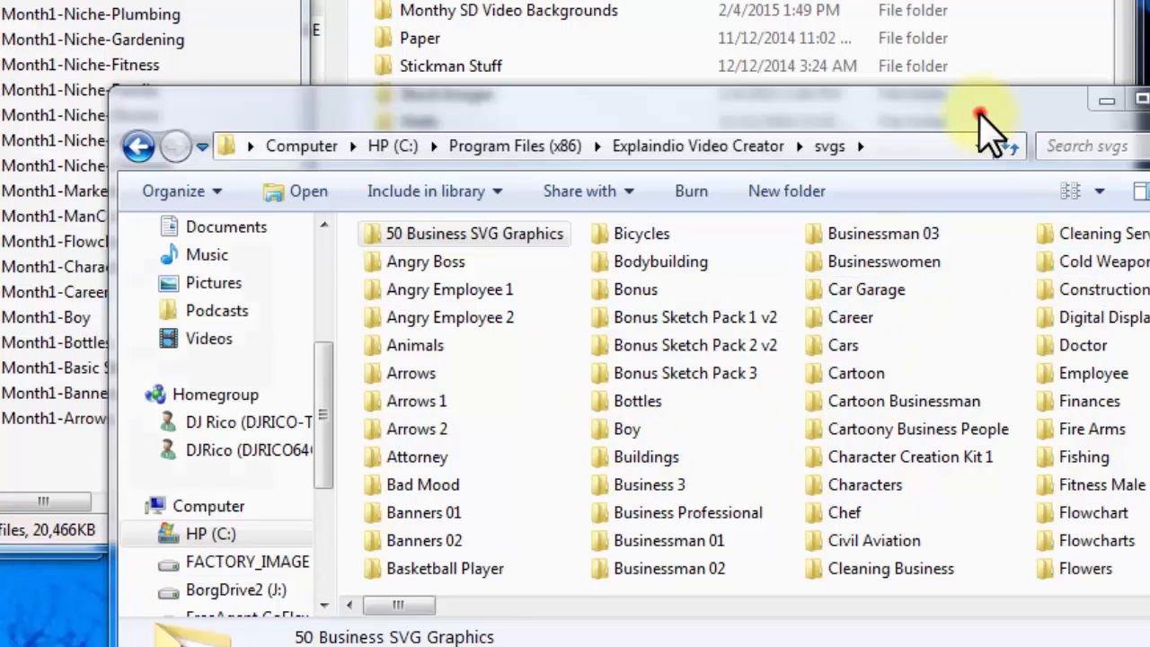
{"action": "left_click_drag", "start_coordinate": [399, 607], "coordinate": [791, 646]}
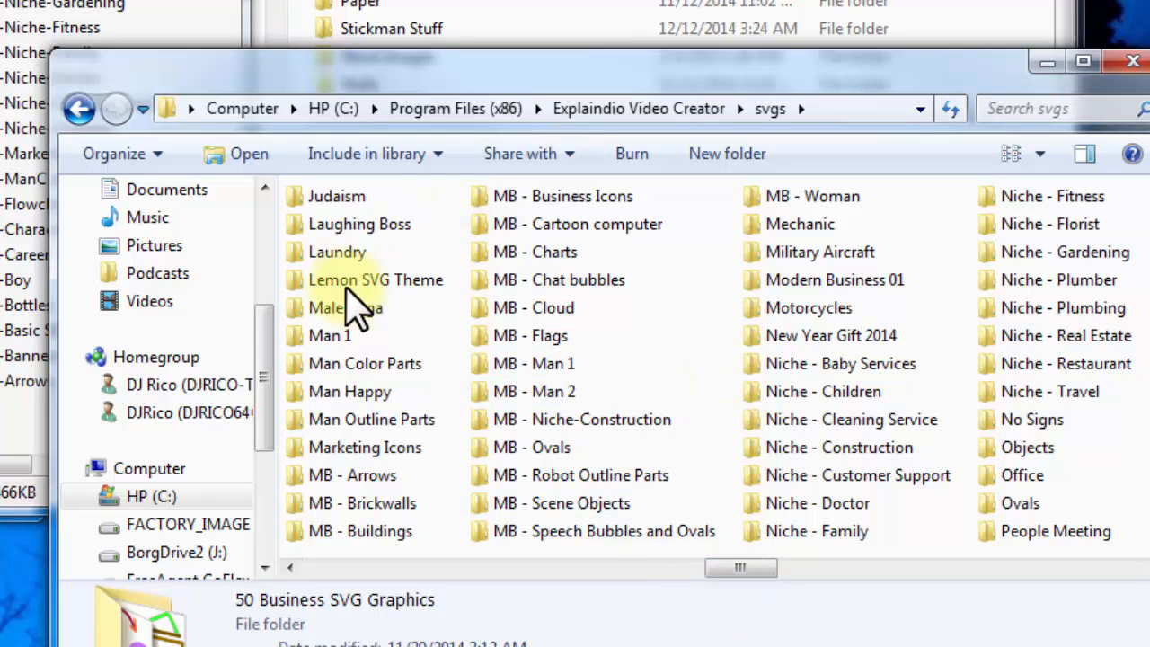
{"action": "left_click_drag", "start_coordinate": [755, 566], "coordinate": [410, 568]}
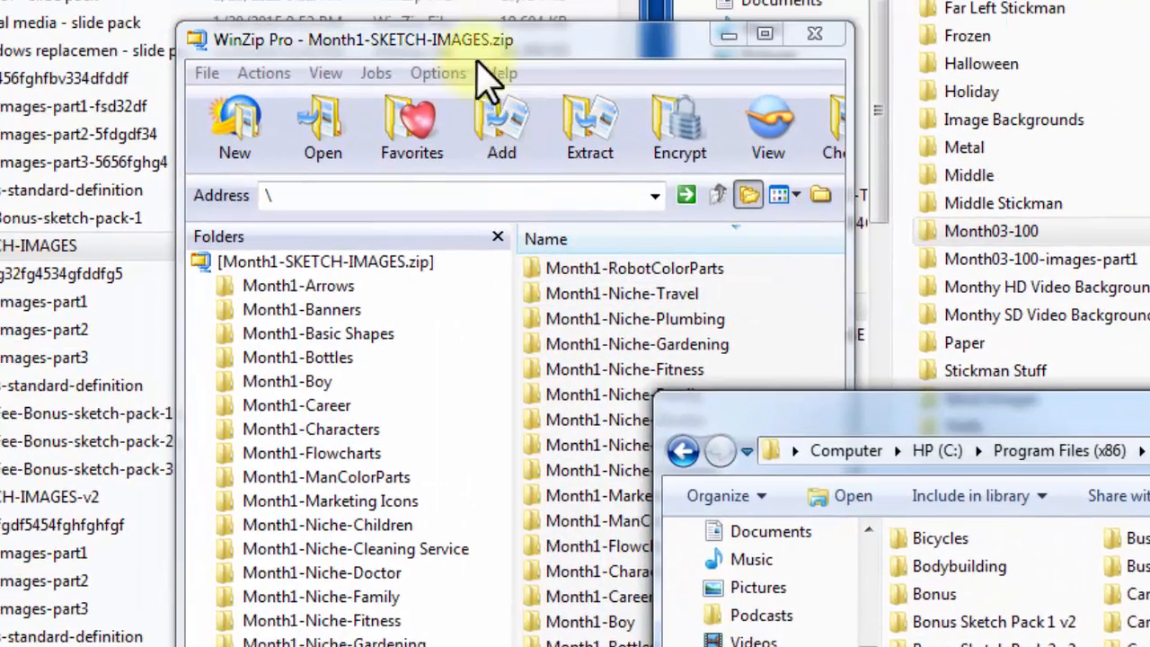
{"action": "left_click", "coordinate": [468, 40]}
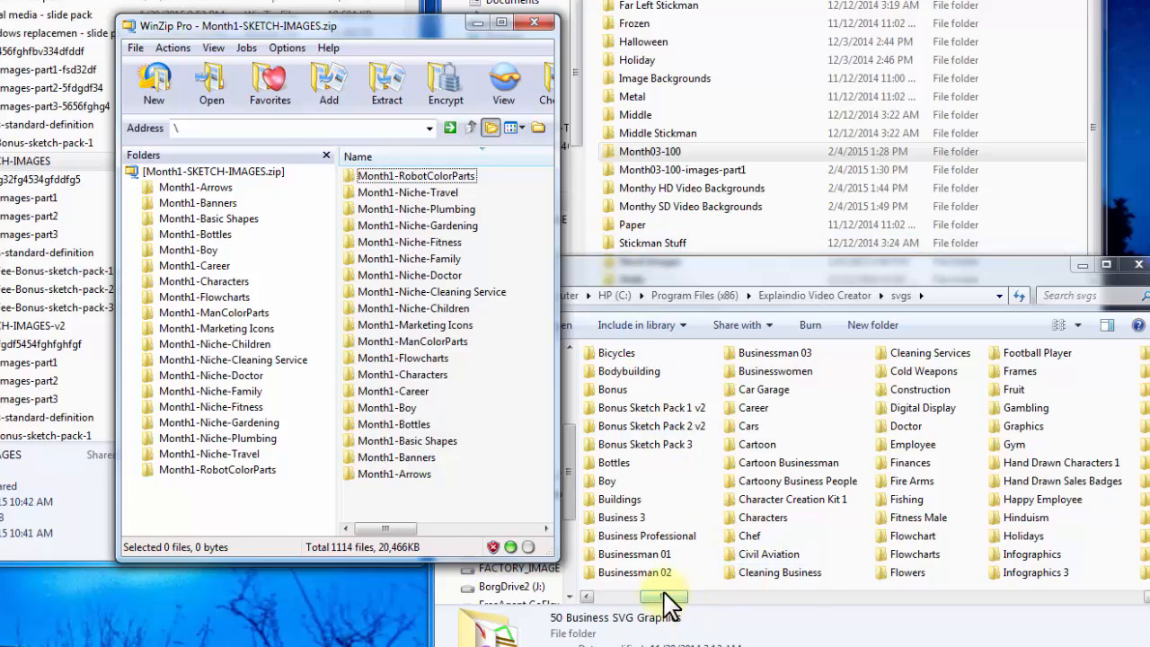
{"action": "left_click_drag", "start_coordinate": [669, 603], "coordinate": [987, 617]}
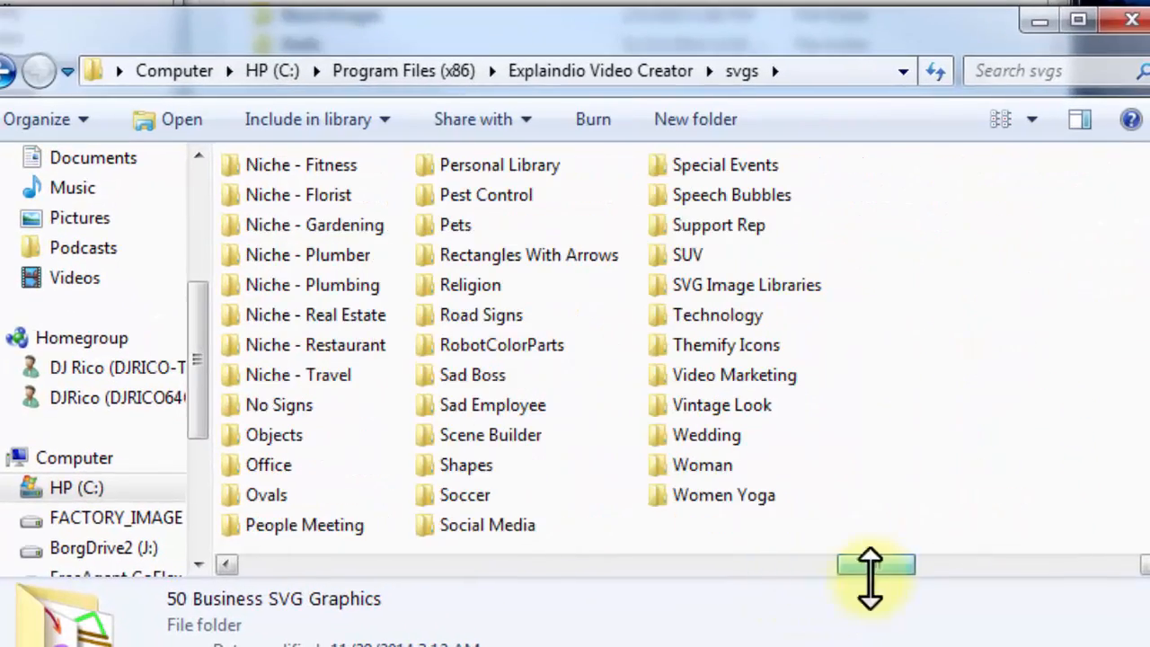
{"action": "left_click_drag", "start_coordinate": [870, 578], "coordinate": [868, 576]}
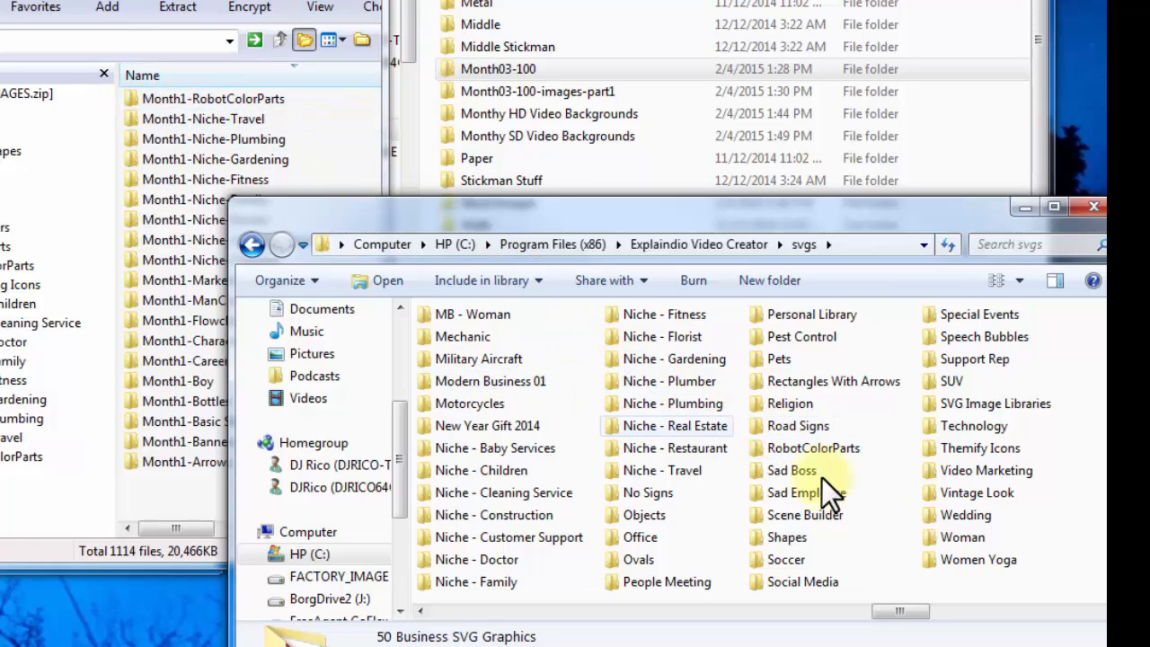
- Open the RobotColorParts folder inside svgs and look through its pictures as large thumbnails
{"action": "double_click", "coordinate": [844, 447]}
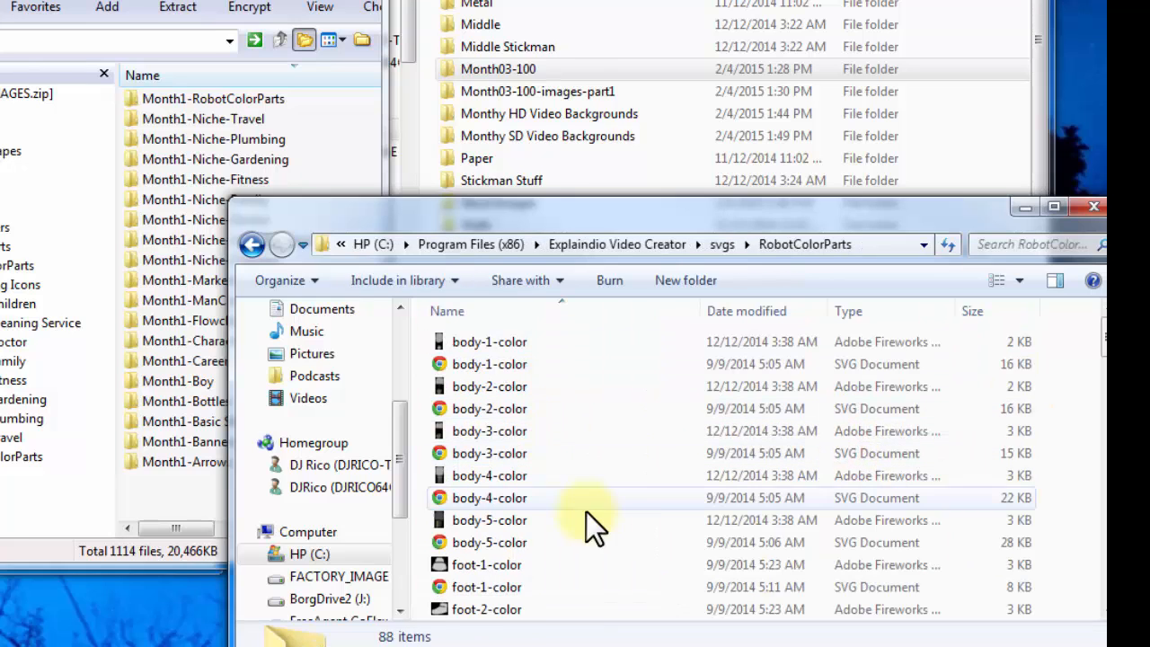
{"action": "left_click", "coordinate": [1018, 281]}
{"action": "left_click", "coordinate": [1083, 138]}
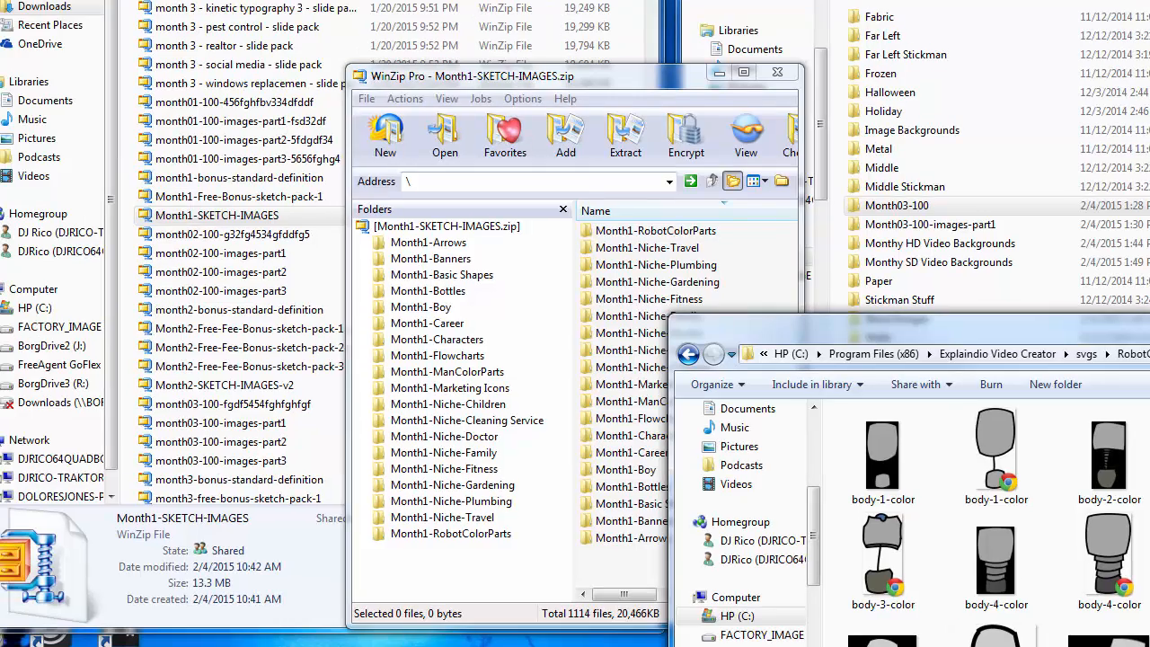
{"action": "scroll", "coordinate": [988, 530], "scroll_direction": "down", "scroll_amount": 5}
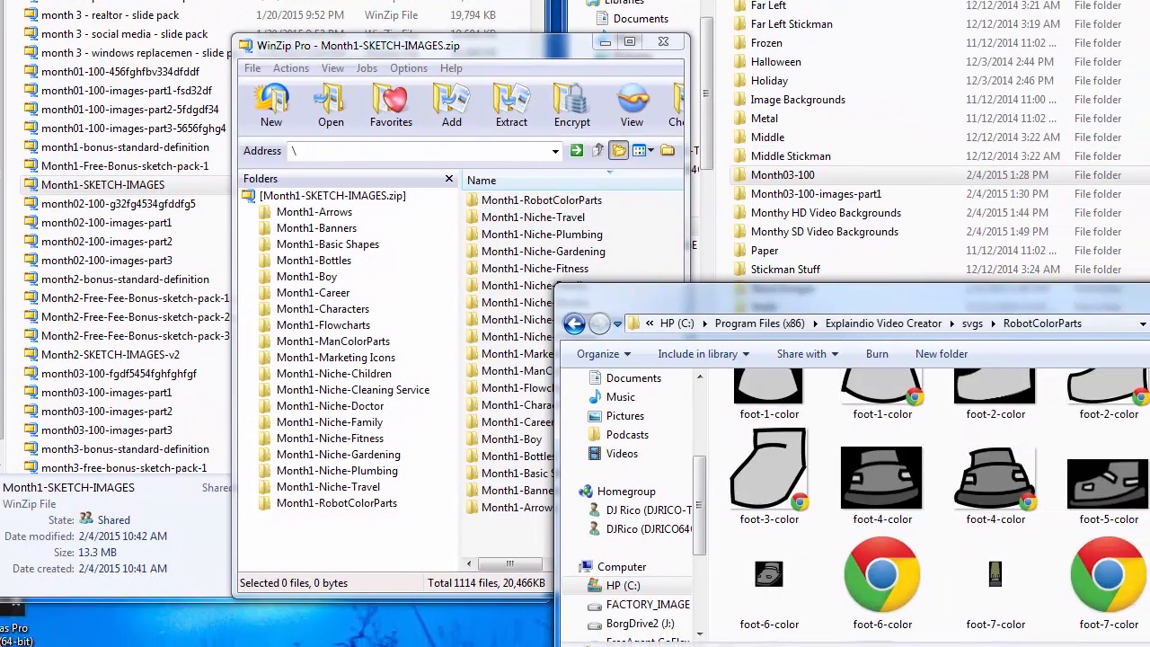
- Close and reopen the Month1-SKETCH-IMAGES archive in WinZip, then view the files in its Month1-Arrows folder
{"action": "scroll", "coordinate": [1060, 422], "scroll_direction": "down", "scroll_amount": 2}
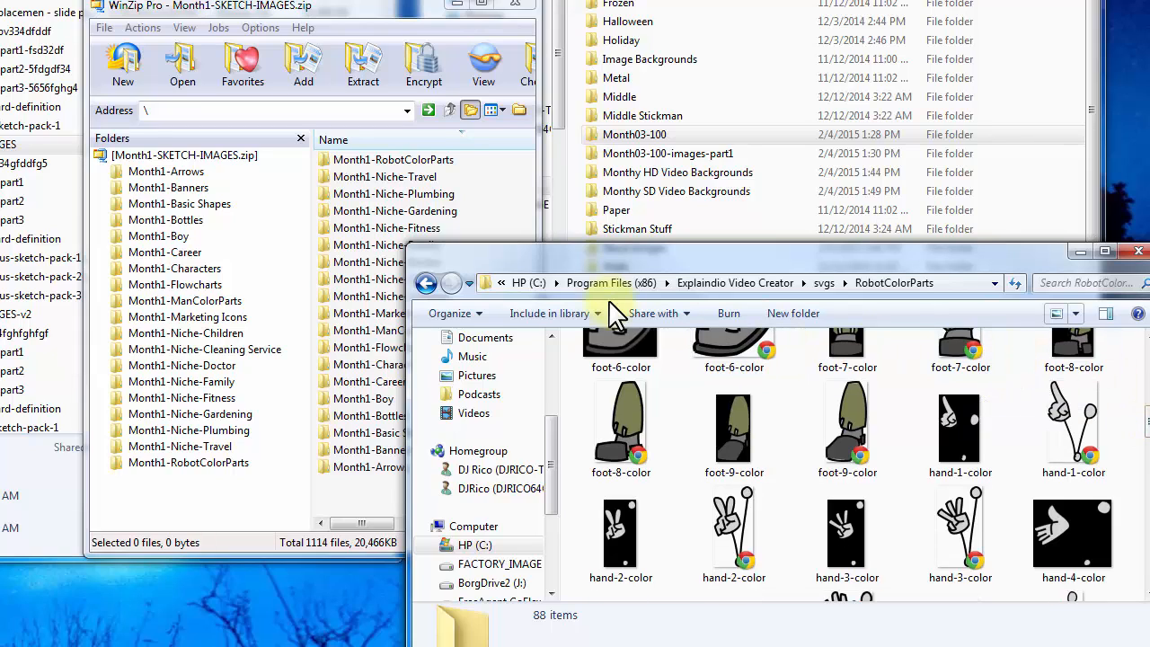
{"action": "left_click", "coordinate": [394, 16]}
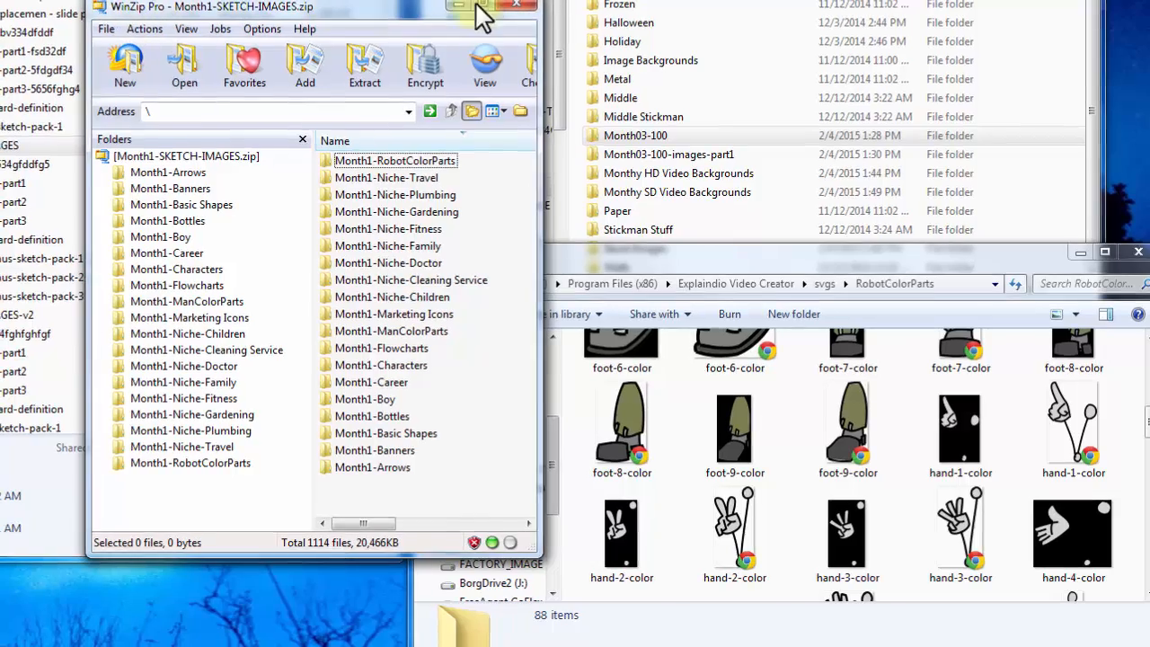
{"action": "left_click", "coordinate": [514, 4]}
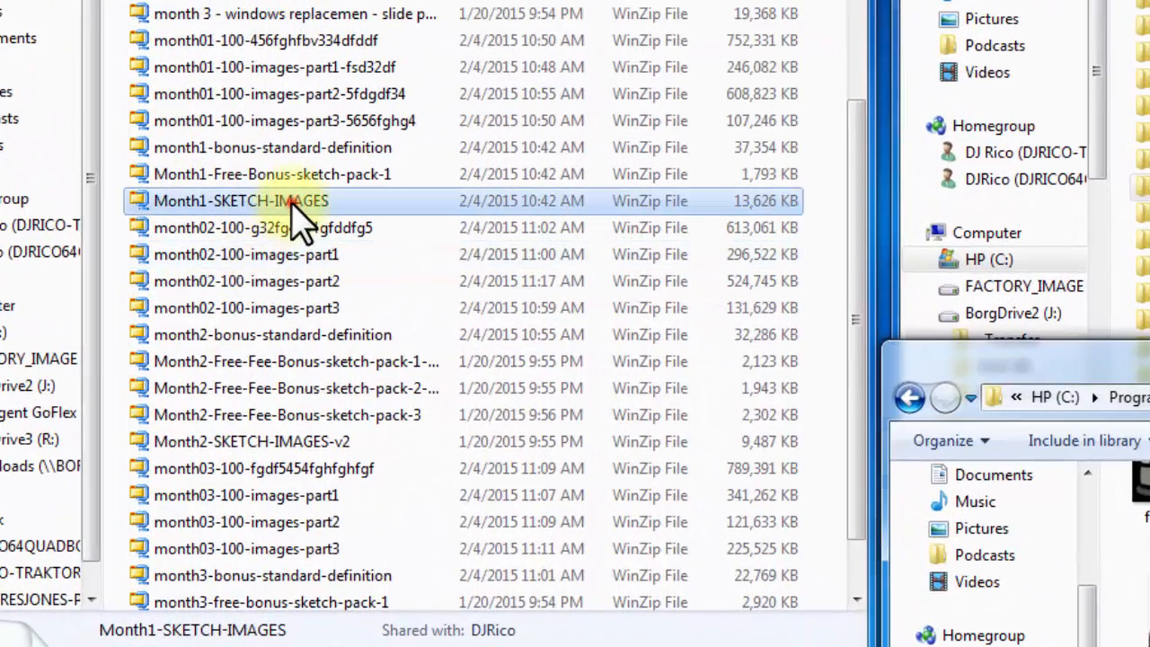
{"action": "double_click", "coordinate": [290, 197]}
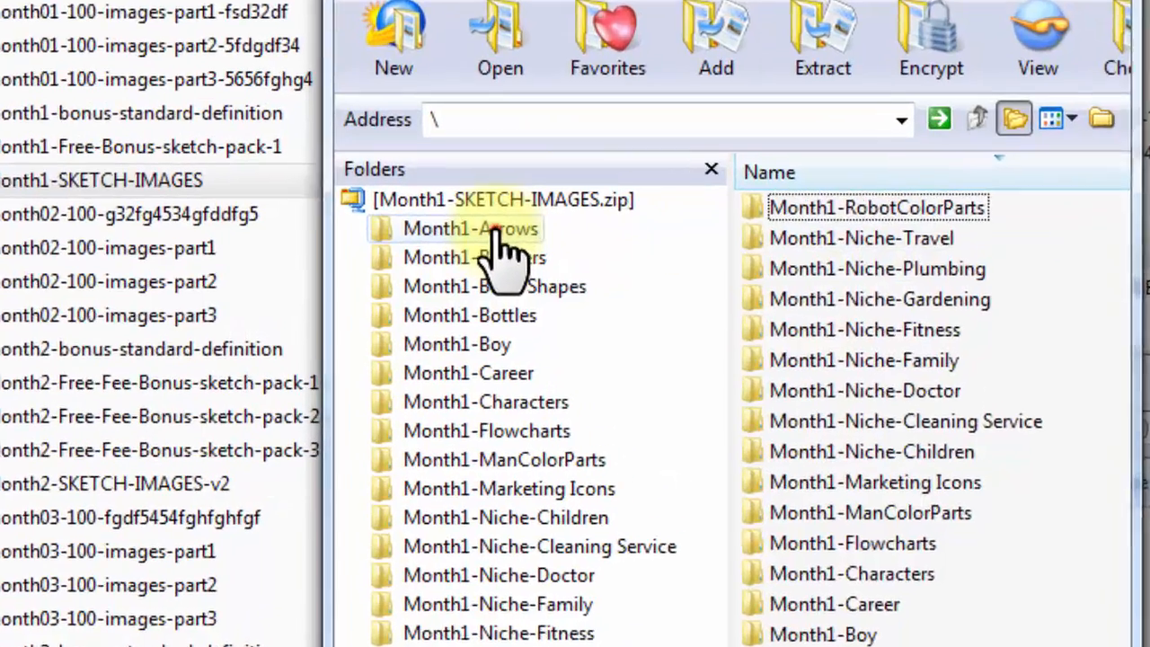
{"action": "left_click", "coordinate": [561, 241]}
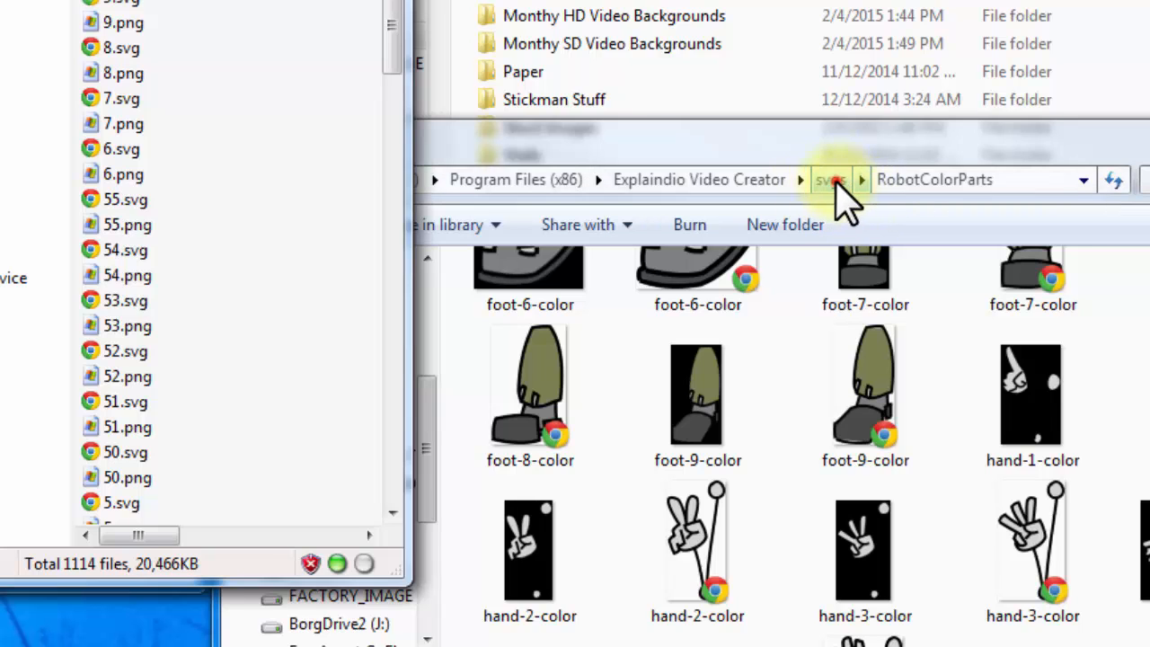
- Go back to svgs, open the MB - Cartoon computer folder and display its files as large icons
{"action": "left_click", "coordinate": [830, 180]}
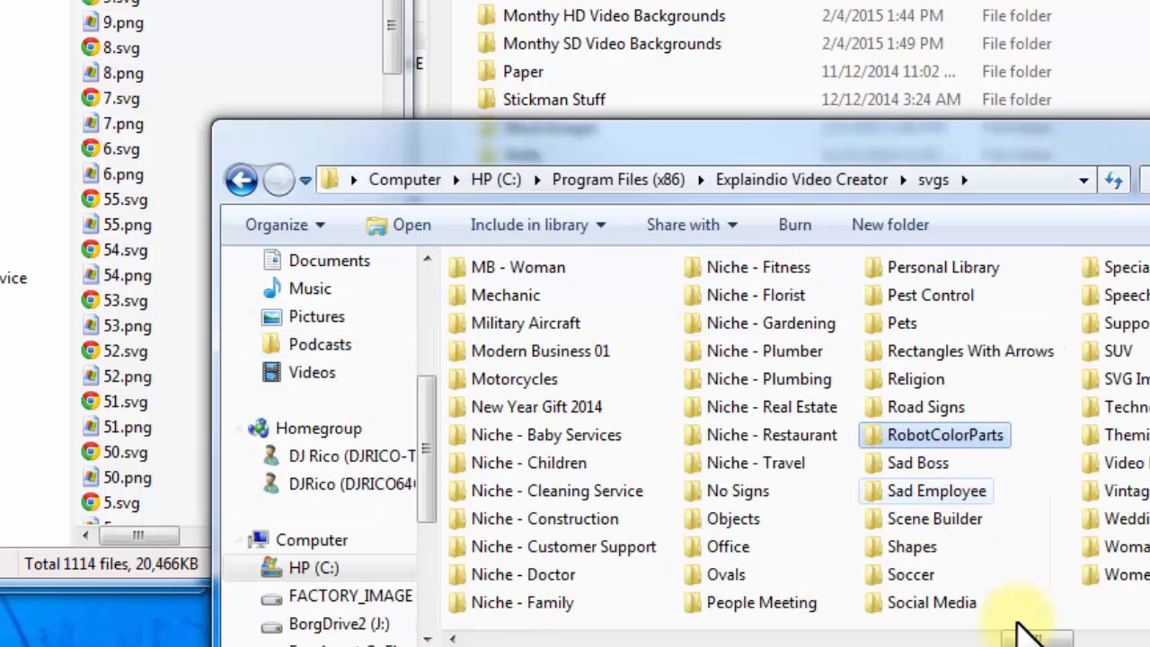
{"action": "left_click_drag", "start_coordinate": [1035, 639], "coordinate": [826, 598]}
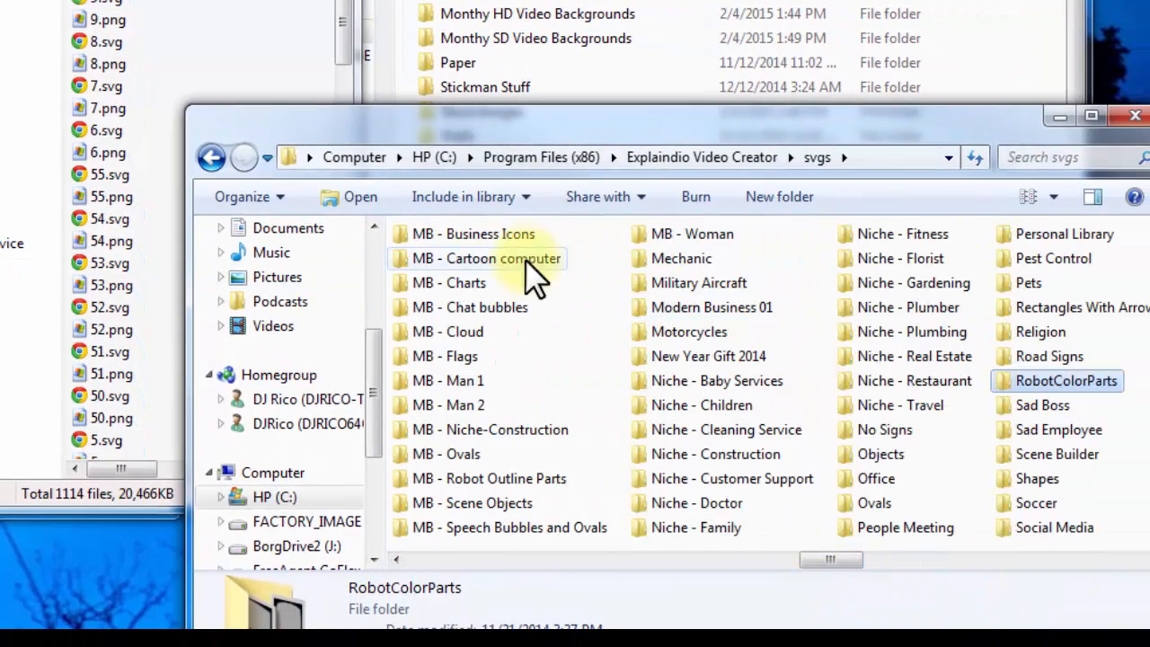
{"action": "double_click", "coordinate": [502, 258]}
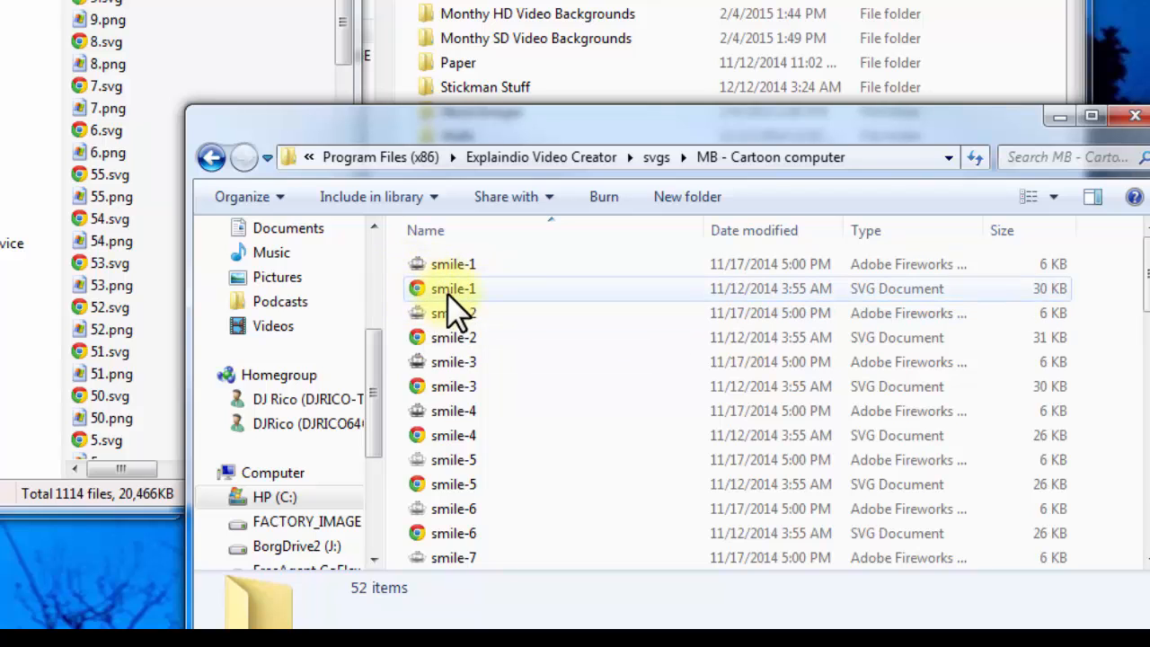
{"action": "left_click", "coordinate": [1054, 197]}
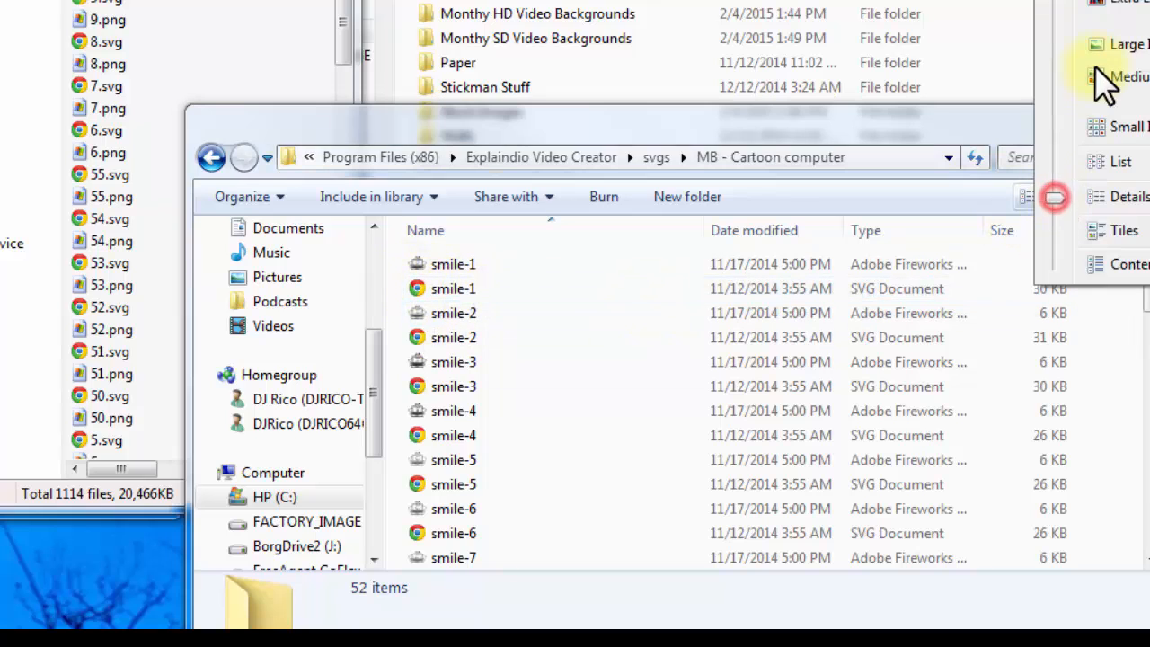
{"action": "left_click", "coordinate": [1122, 43]}
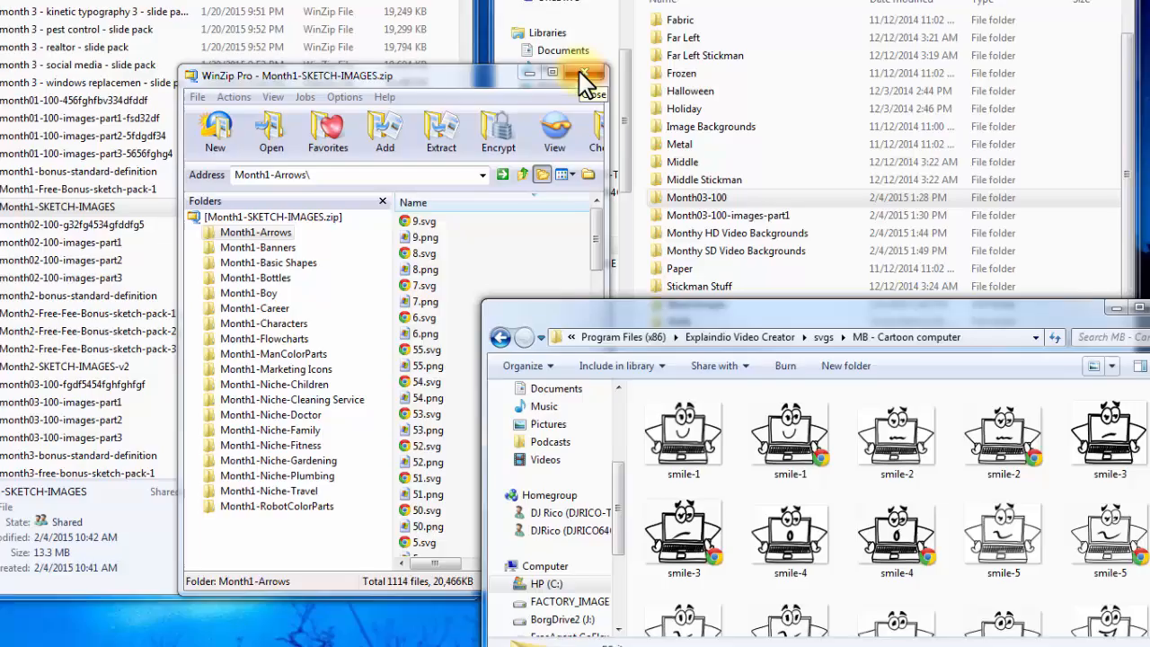
- Close the Month1-SKETCH-IMAGES archive and open the month 1 - futuristic team archive from Downloads
{"action": "left_click", "coordinate": [618, 109]}
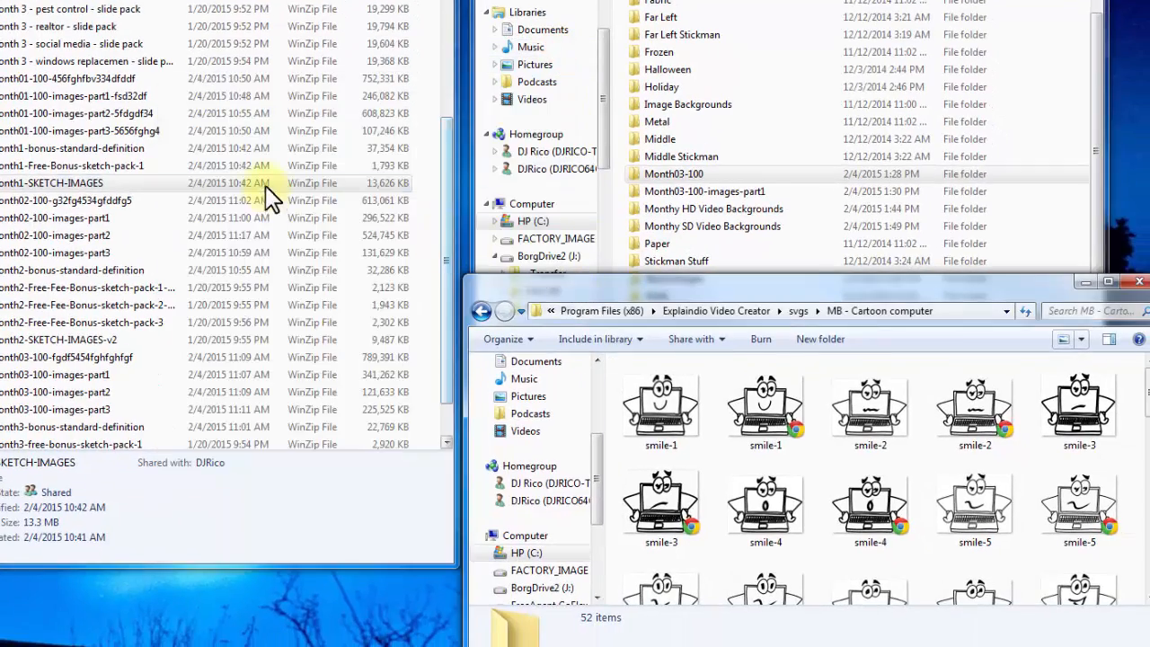
{"action": "scroll", "coordinate": [438, 144], "scroll_direction": "up", "scroll_amount": 7}
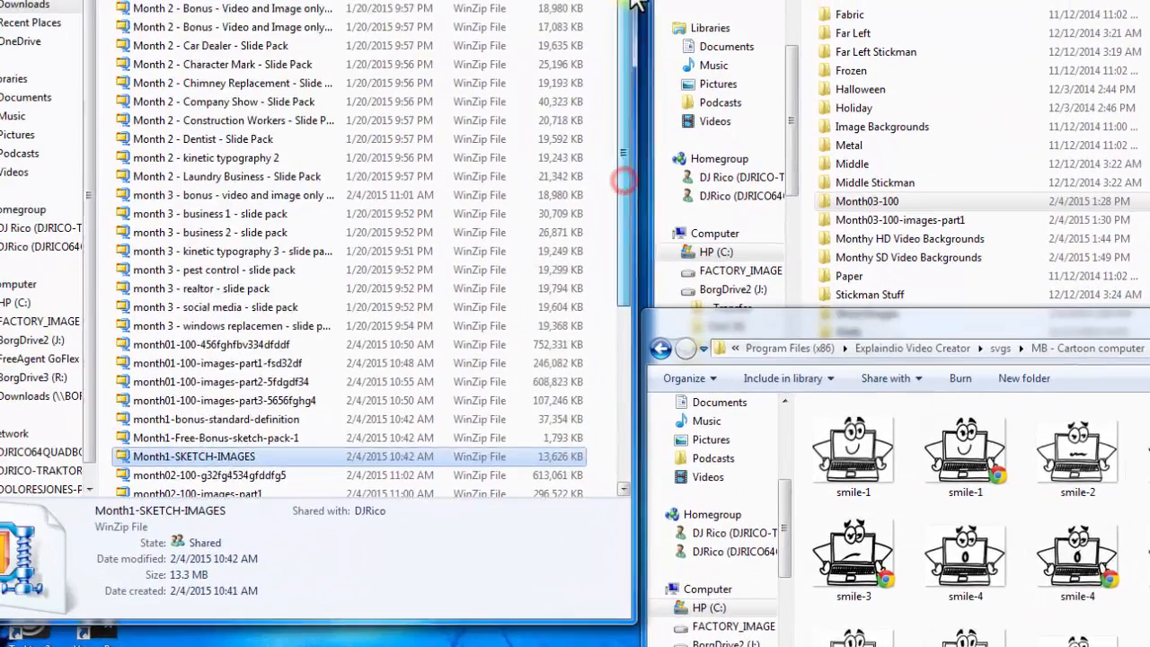
{"action": "double_click", "coordinate": [229, 27]}
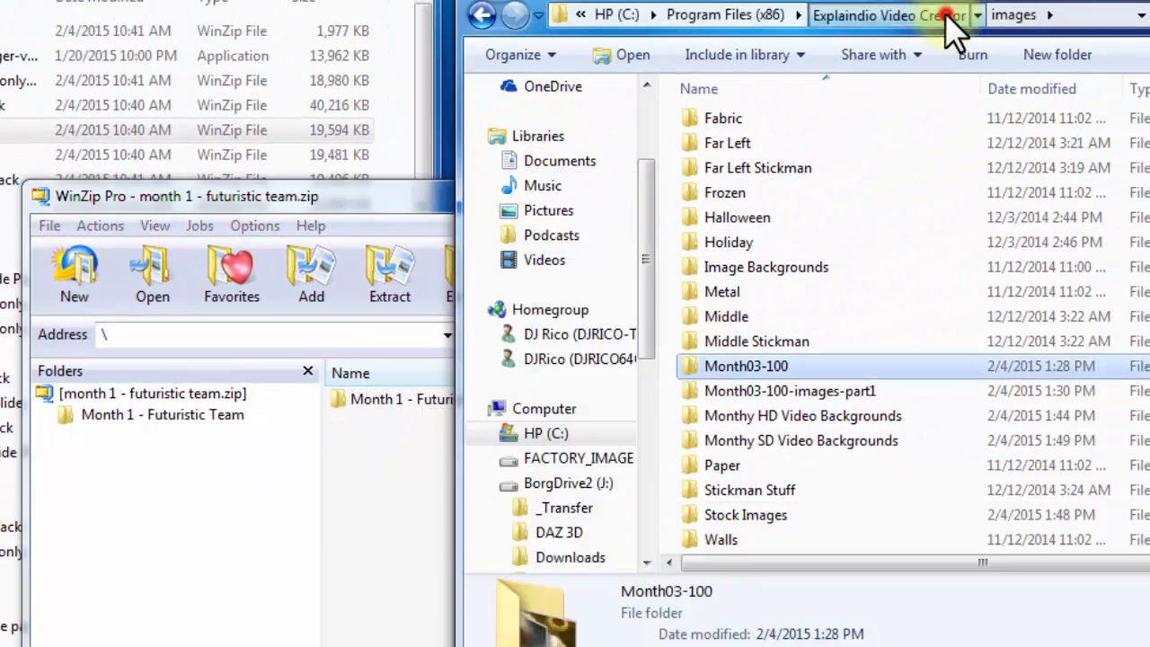
- View the files in the archive's Month 1 - Futuristic Team folder and open Explaindio Video Creator's slides folder
{"action": "left_click", "coordinate": [999, 0]}
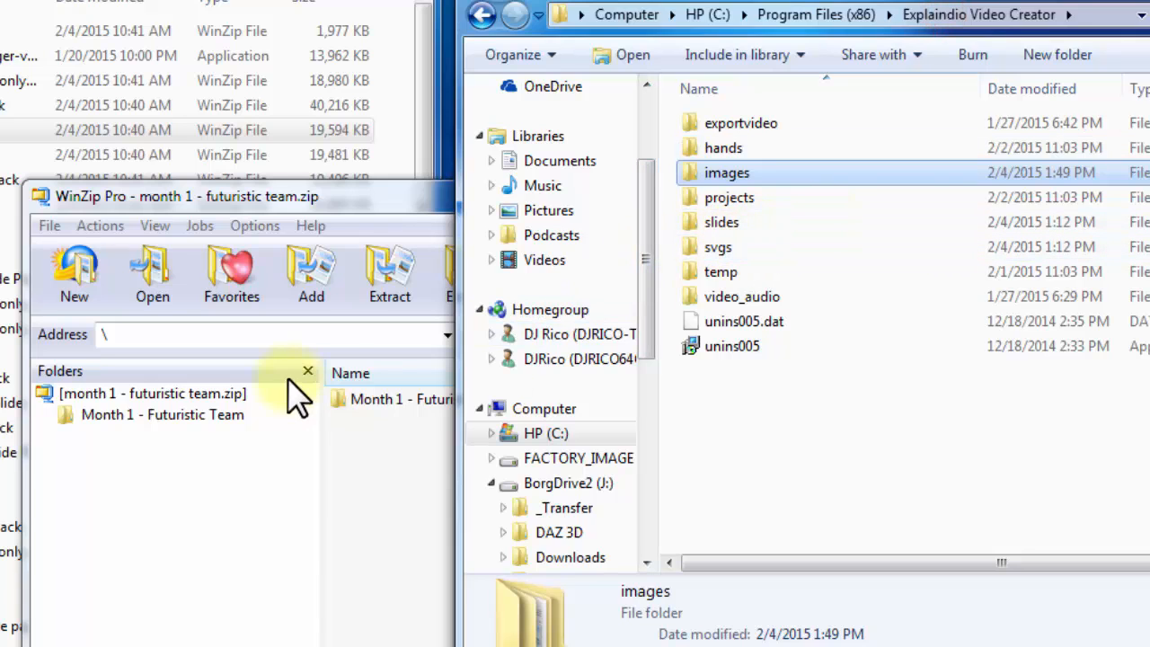
{"action": "left_click", "coordinate": [381, 202]}
{"action": "left_click", "coordinate": [204, 415]}
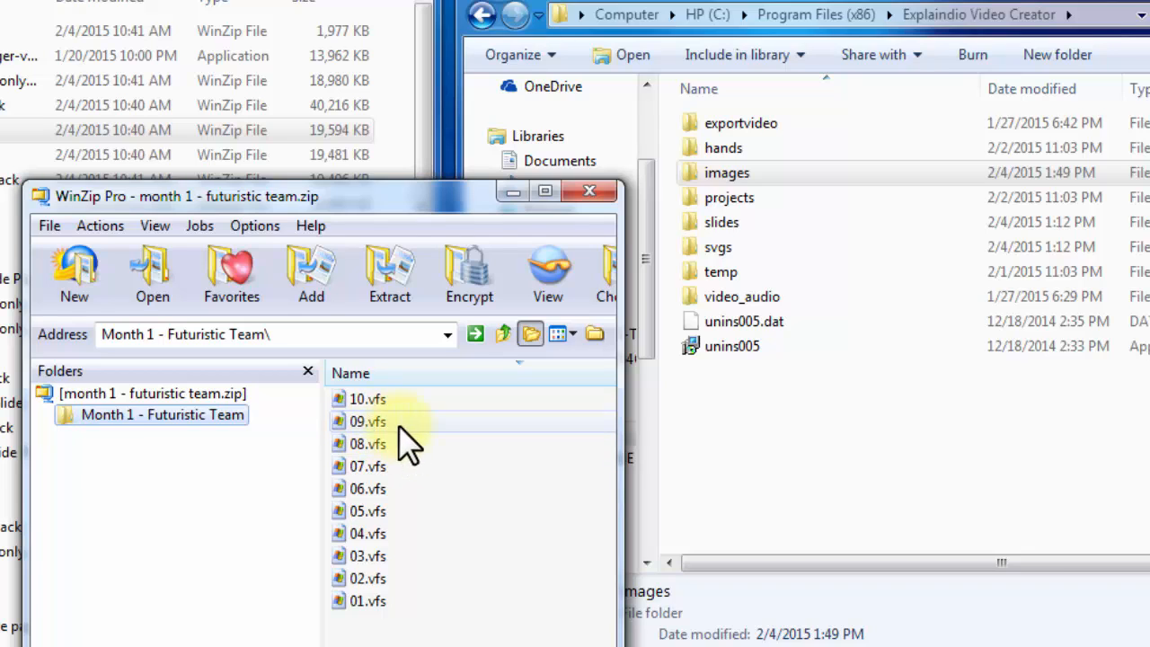
{"action": "left_click", "coordinate": [189, 392]}
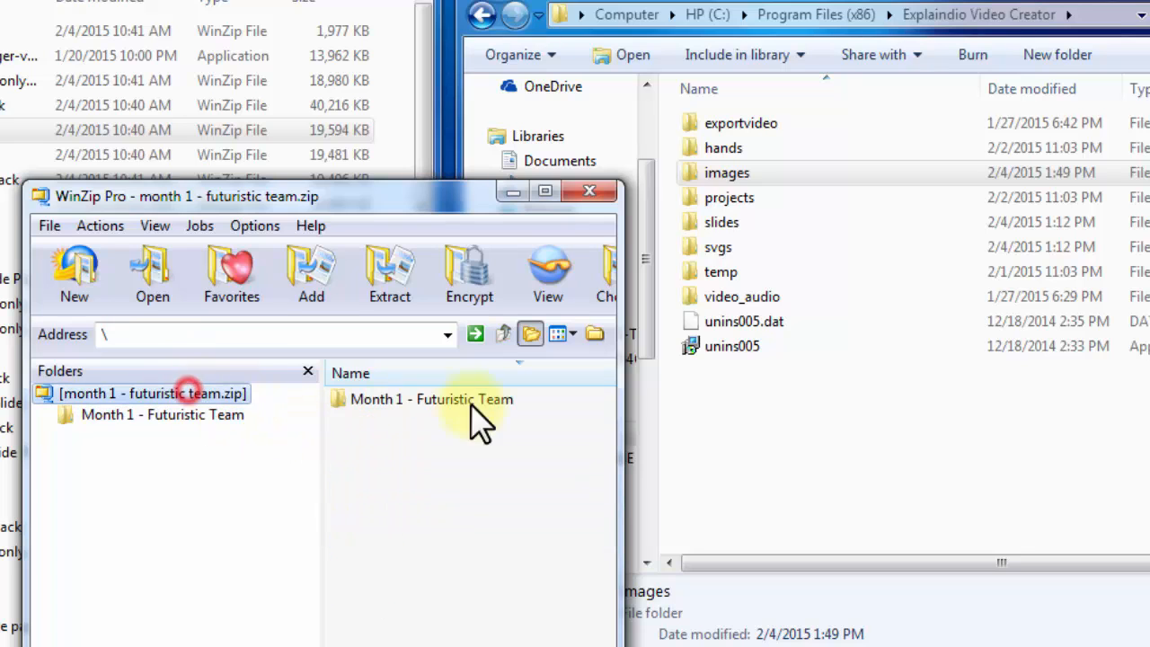
{"action": "double_click", "coordinate": [721, 222]}
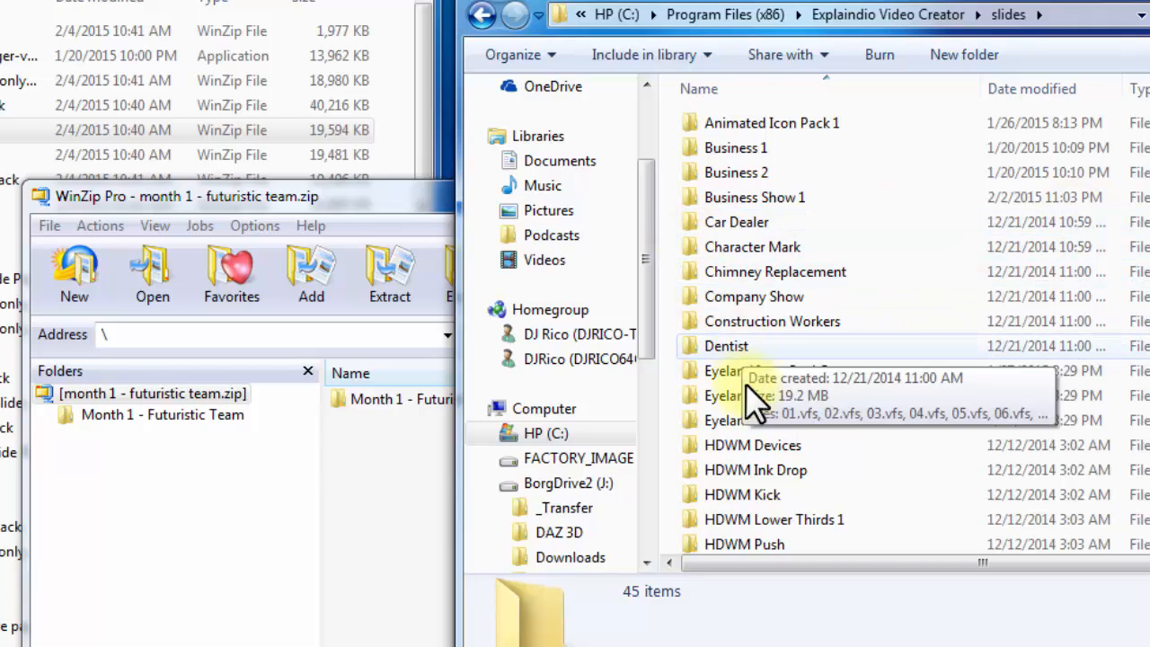
- Try to copy Month 1 - Futuristic Team from the archive into slides, decline merging with the existing folder, and close the archive
{"action": "left_click", "coordinate": [398, 225]}
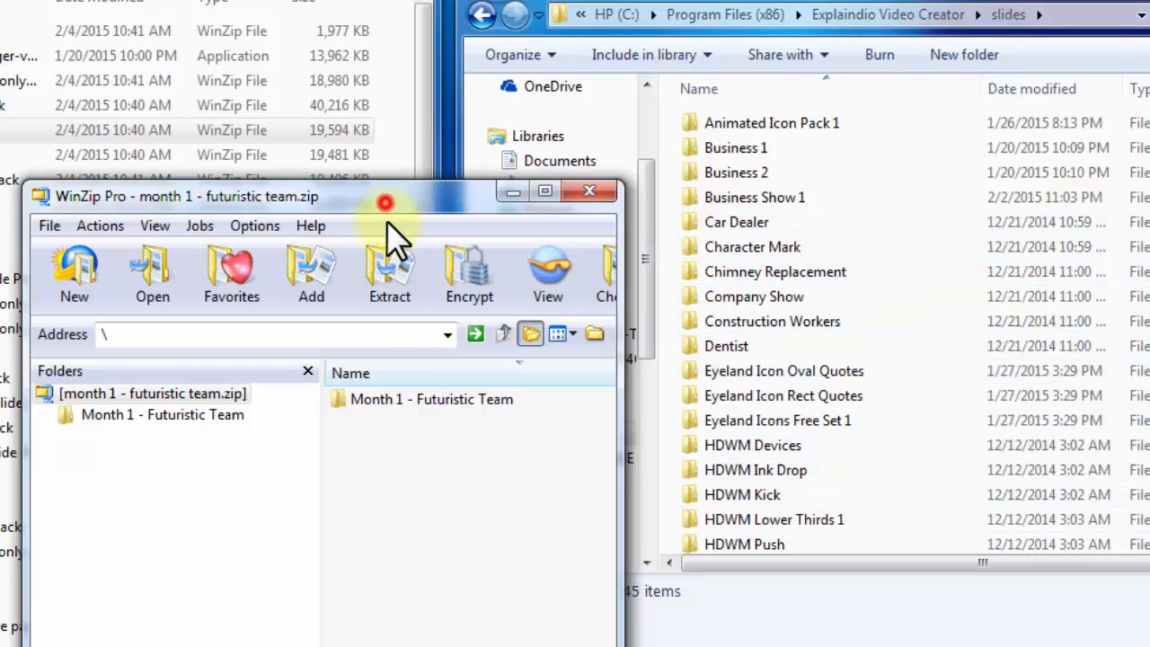
{"action": "left_click", "coordinate": [333, 398]}
{"action": "left_click_drag", "start_coordinate": [332, 395], "coordinate": [827, 620]}
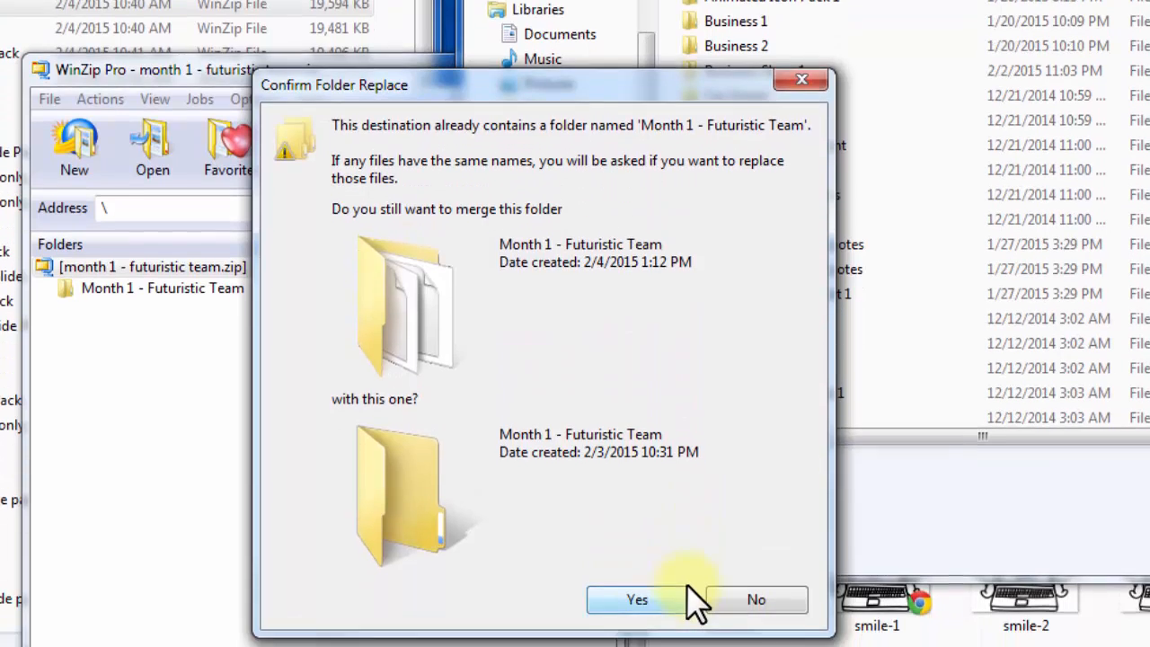
{"action": "left_click", "coordinate": [754, 583]}
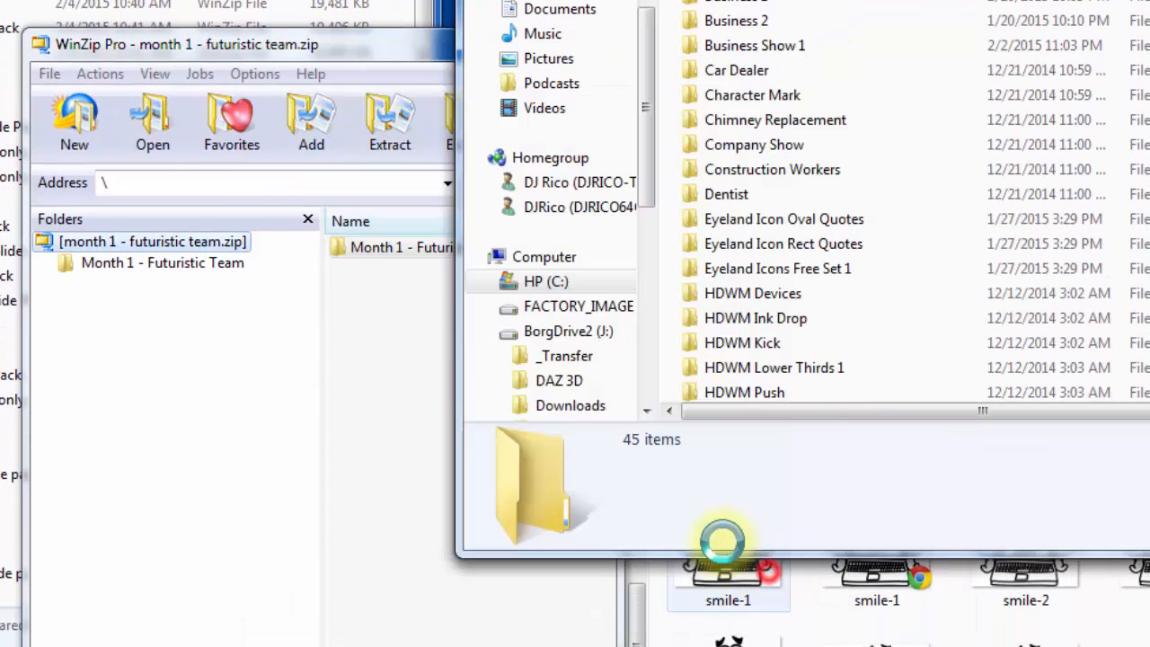
{"action": "left_click", "coordinate": [340, 54]}
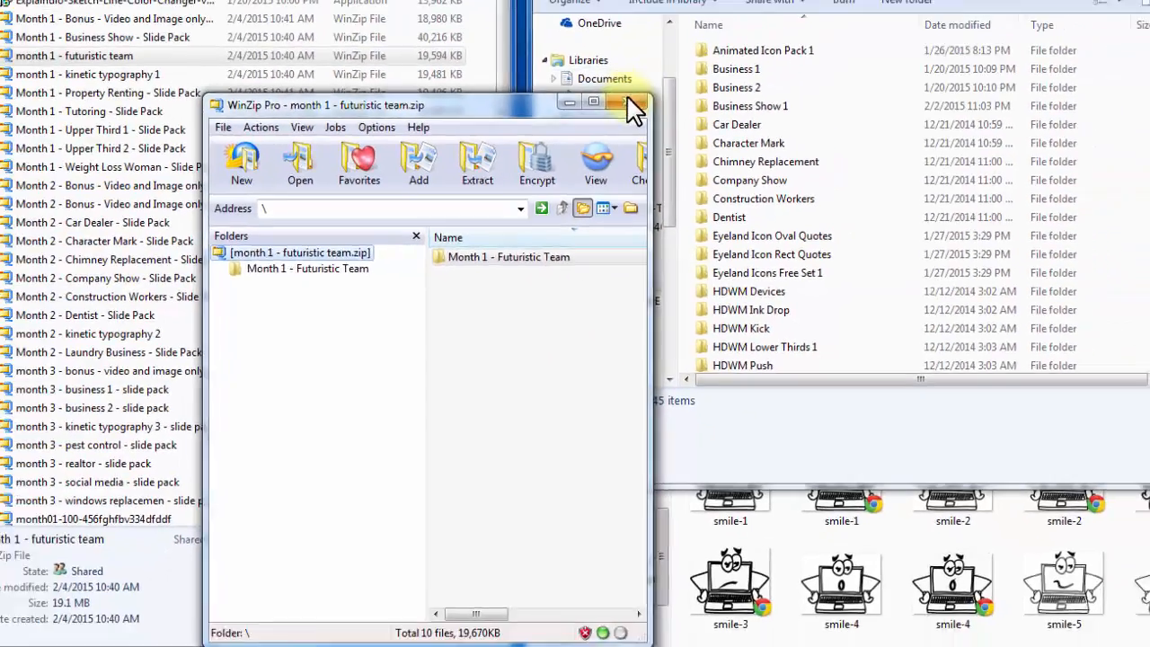
{"action": "left_click", "coordinate": [635, 105]}
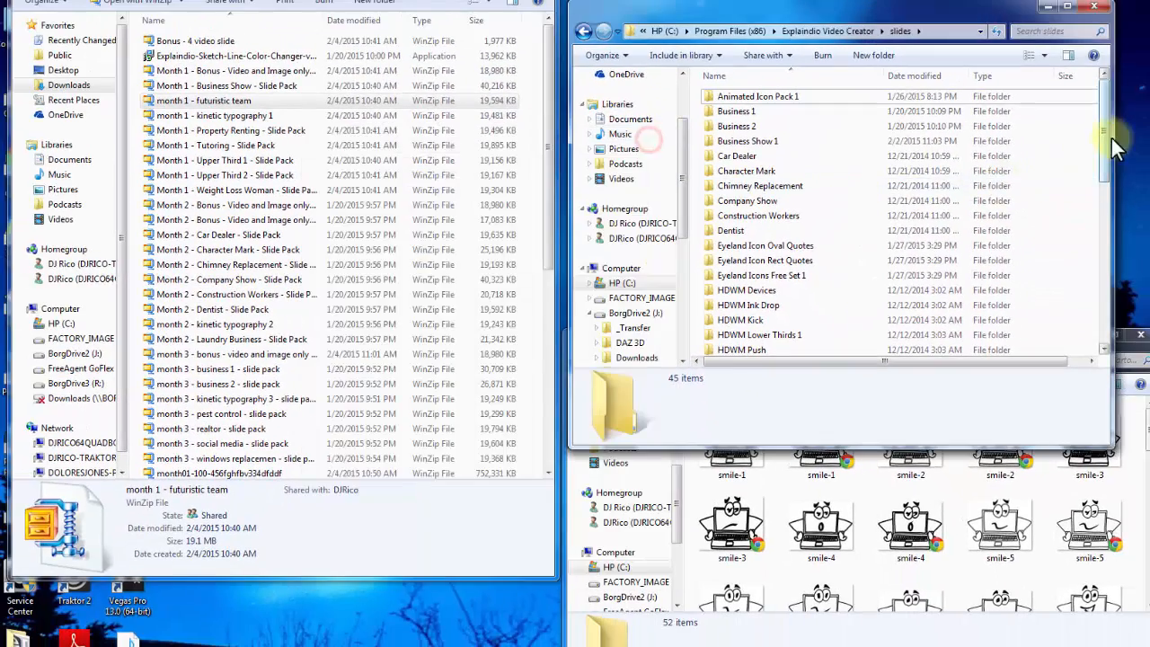
- Rename the Month 1 - Futuristic Team folder in slides to Futuristic Team
{"action": "left_click_drag", "start_coordinate": [1104, 126], "coordinate": [1105, 243]}
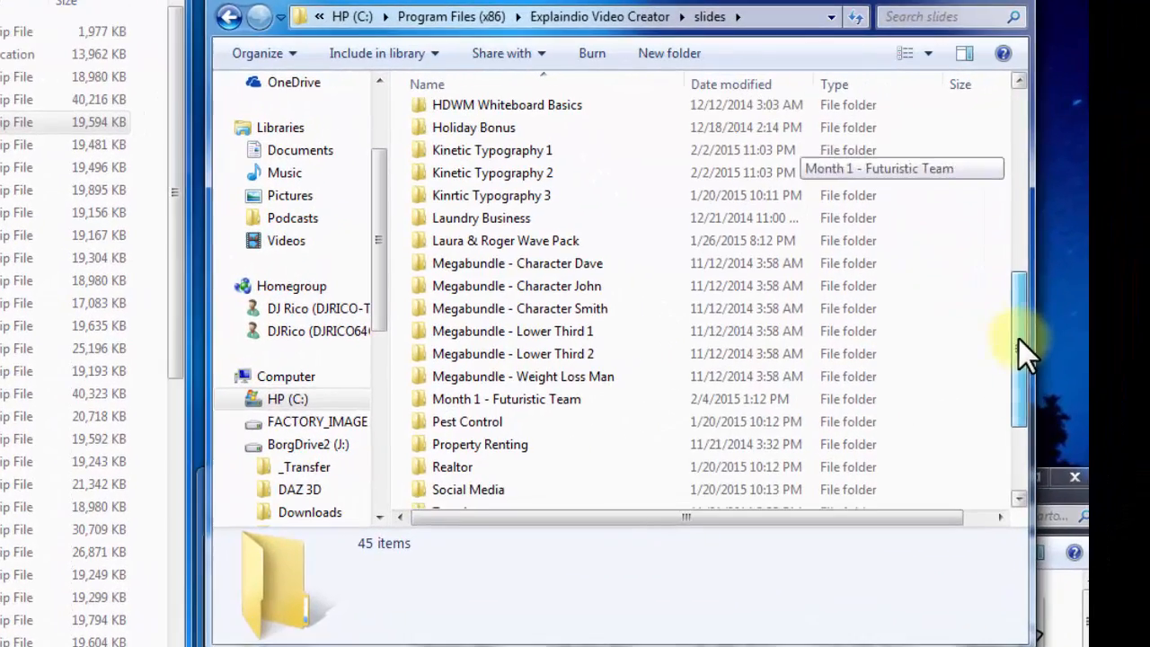
{"action": "left_click_drag", "start_coordinate": [1020, 339], "coordinate": [1019, 343]}
{"action": "left_click", "coordinate": [501, 400]}
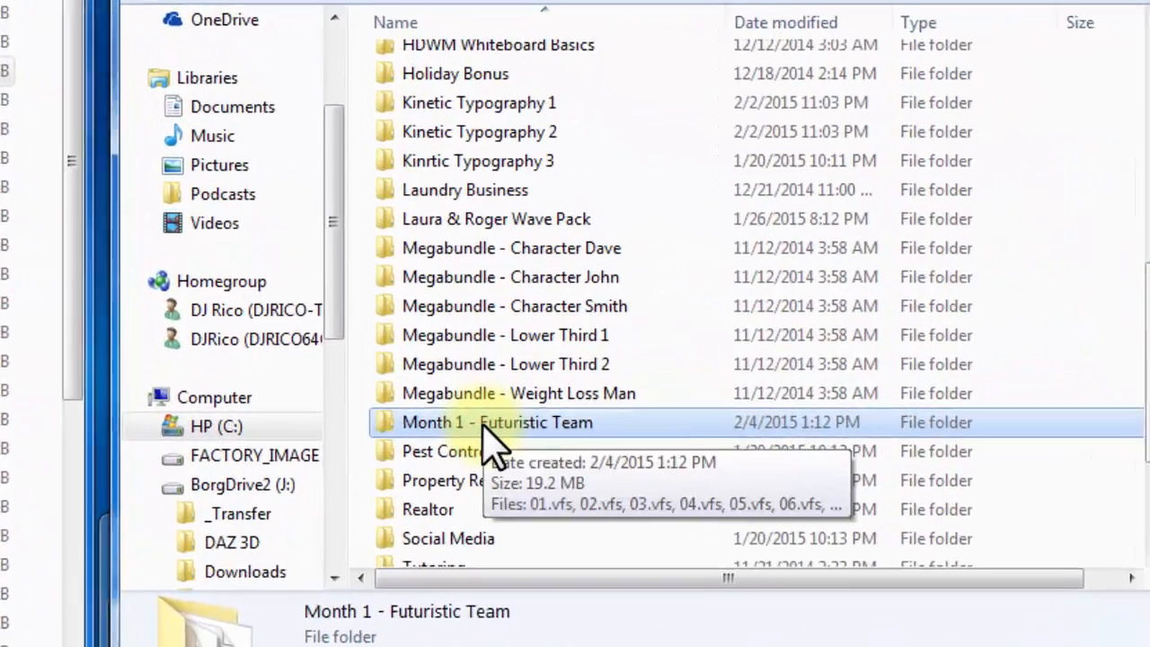
{"action": "left_click", "coordinate": [495, 398]}
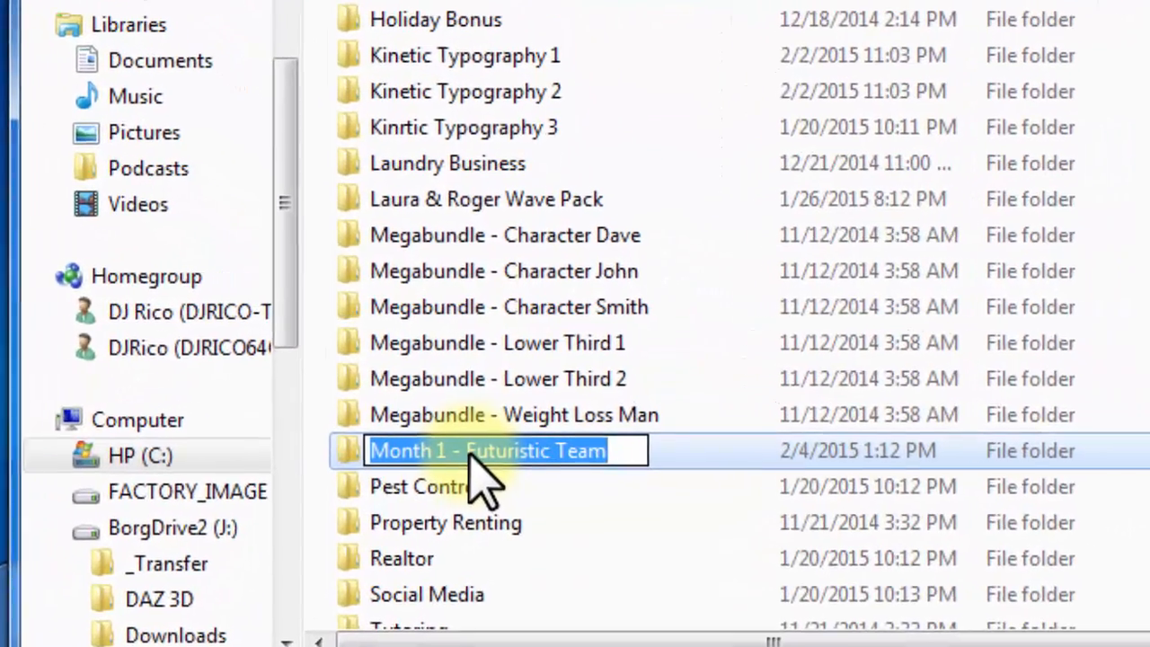
{"action": "left_click", "coordinate": [464, 451]}
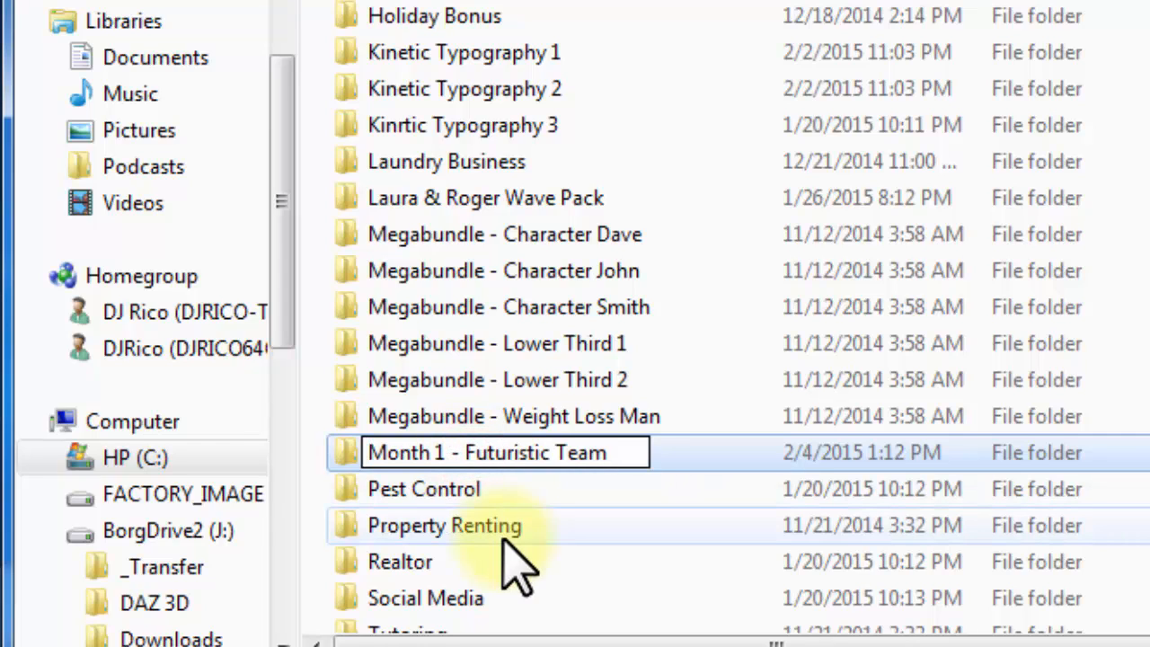
{"action": "key", "text": "BackSpace"}
{"action": "key", "text": "BackSpace"}
{"action": "key", "text": "BackSpace"}
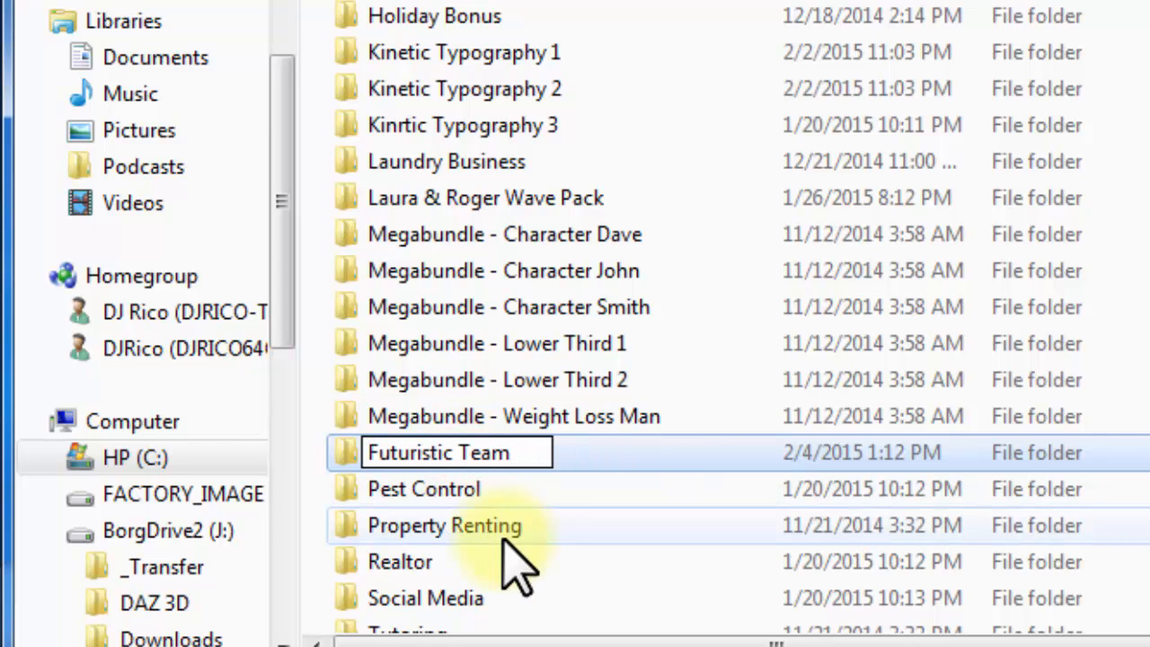
{"action": "left_click", "coordinate": [510, 530]}
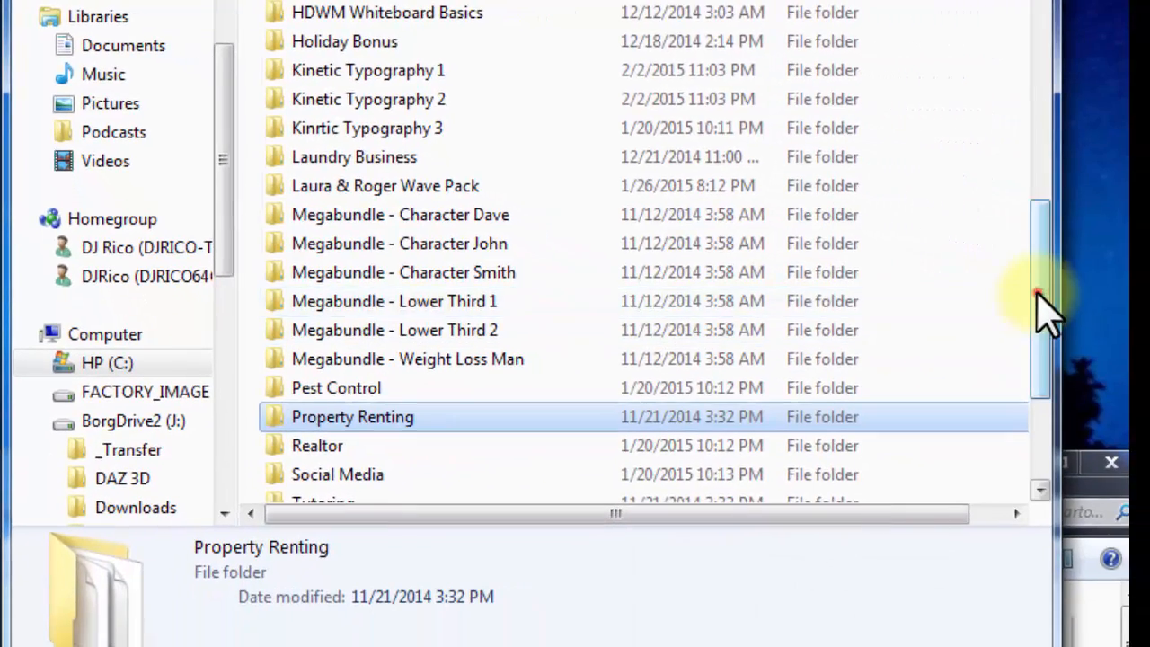
- Check the files inside the Futuristic Team folder, return to slides and look through the remaining slide pack folders
{"action": "left_click_drag", "start_coordinate": [1064, 306], "coordinate": [1035, 135]}
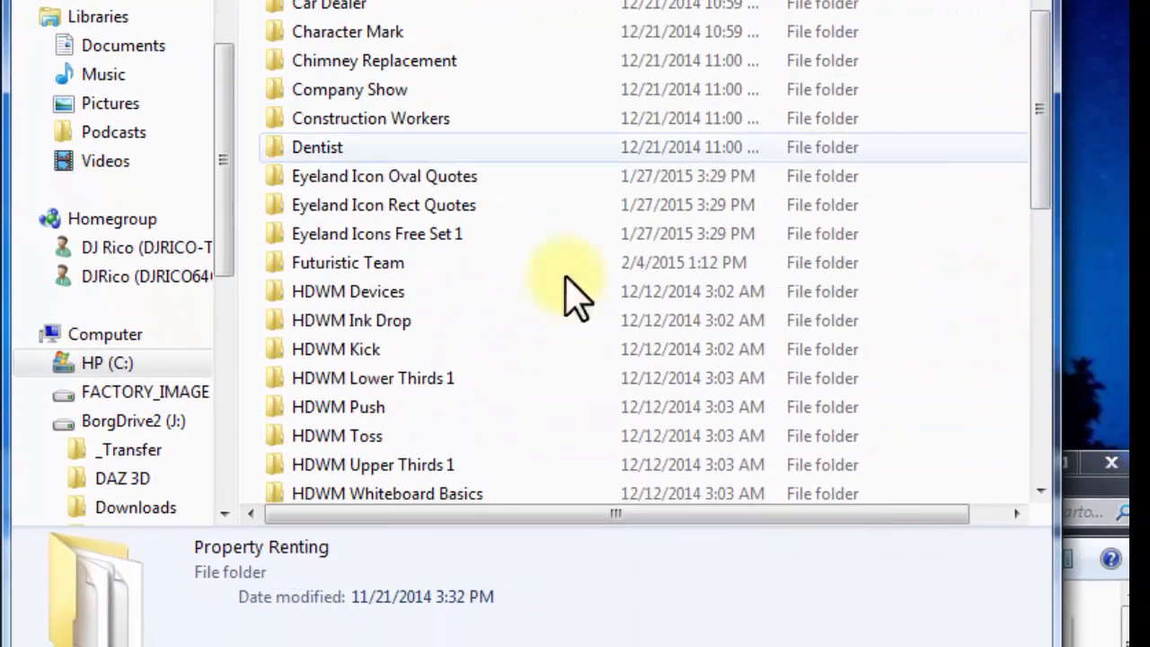
{"action": "double_click", "coordinate": [319, 268]}
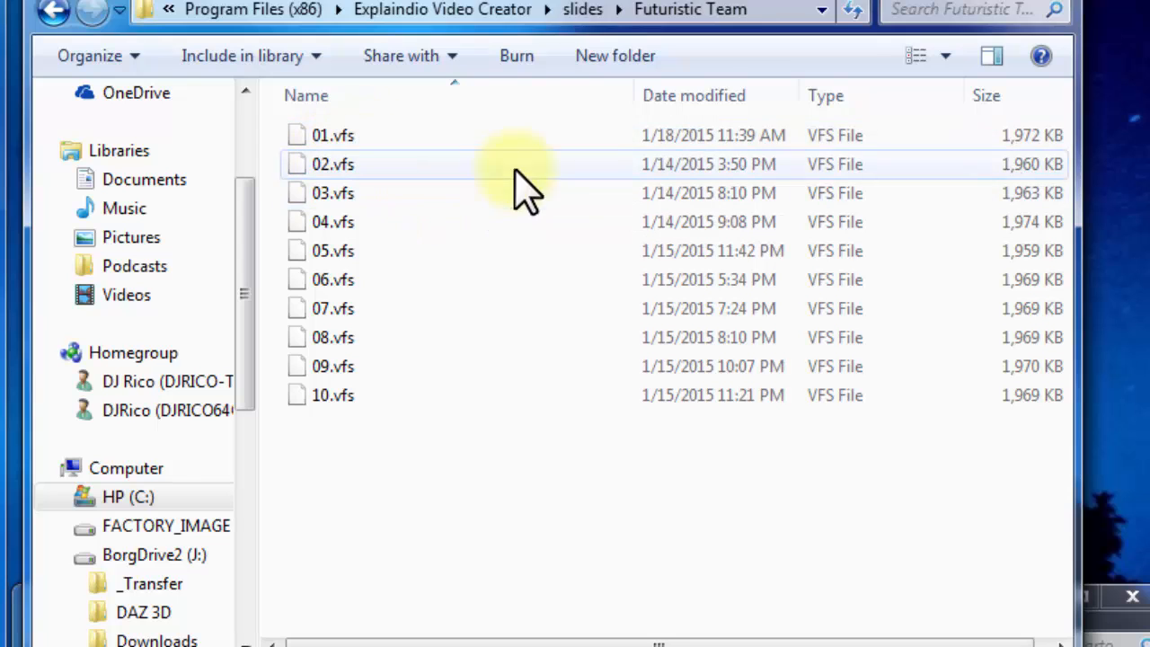
{"action": "left_click", "coordinate": [593, 11]}
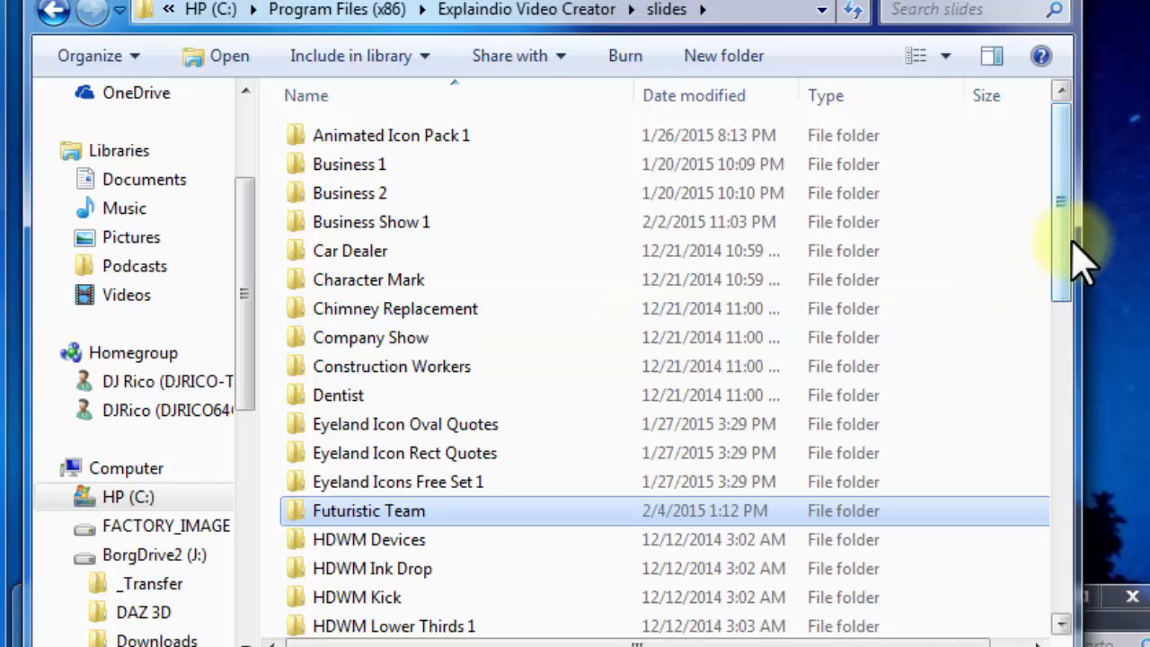
{"action": "mouse_move", "coordinate": [1058, 212]}
{"action": "left_mouse_down"}
{"action": "mouse_move", "coordinate": [1073, 565]}
{"action": "mouse_move", "coordinate": [1067, 180]}
{"action": "mouse_move", "coordinate": [1056, 554]}
{"action": "left_mouse_up"}
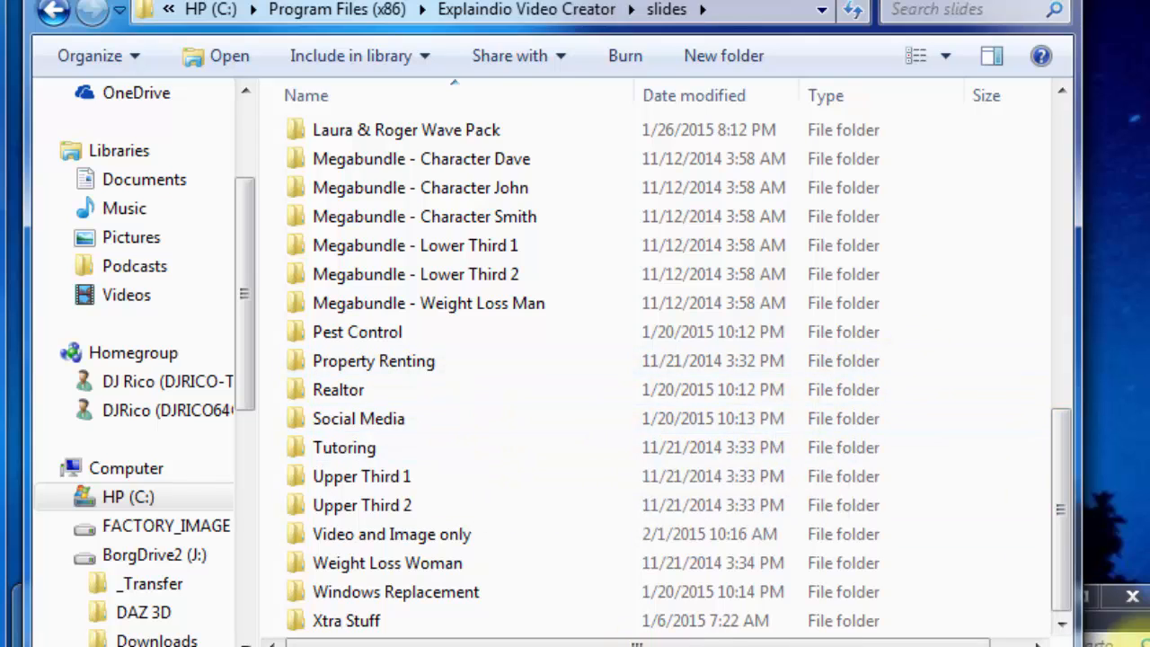
{"action": "key", "text": "alt+Tab"}
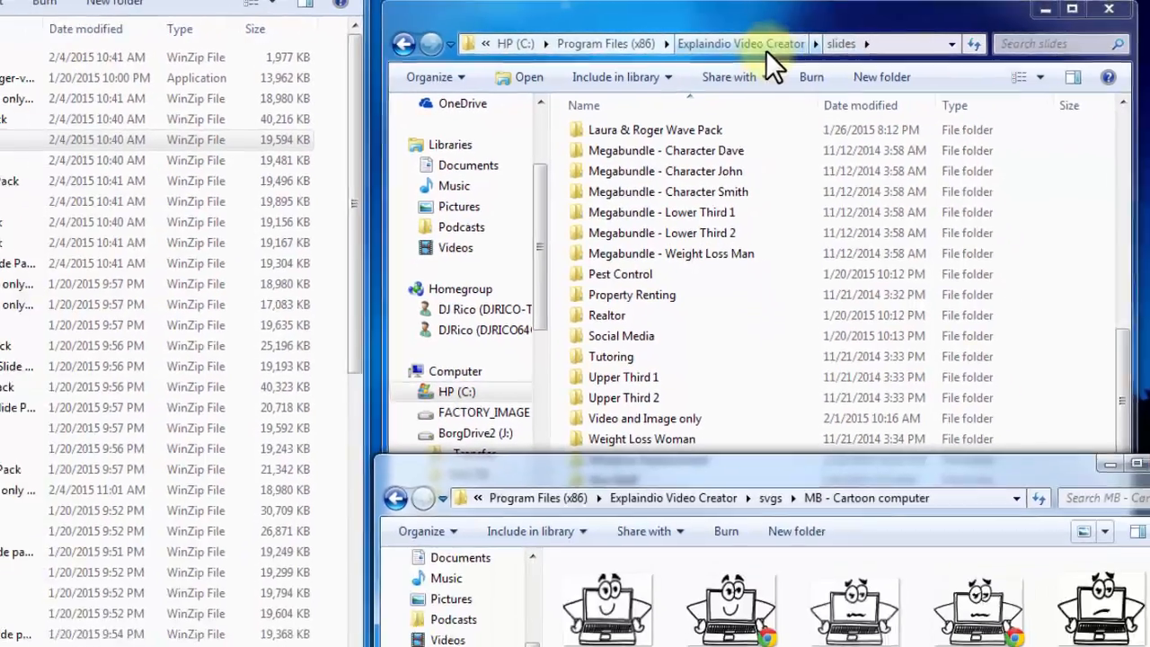
- Review the subfolders of Explaindio Video Creator's images folder and return to the program's main folder
{"action": "left_click", "coordinate": [804, 49]}
{"action": "double_click", "coordinate": [623, 164]}
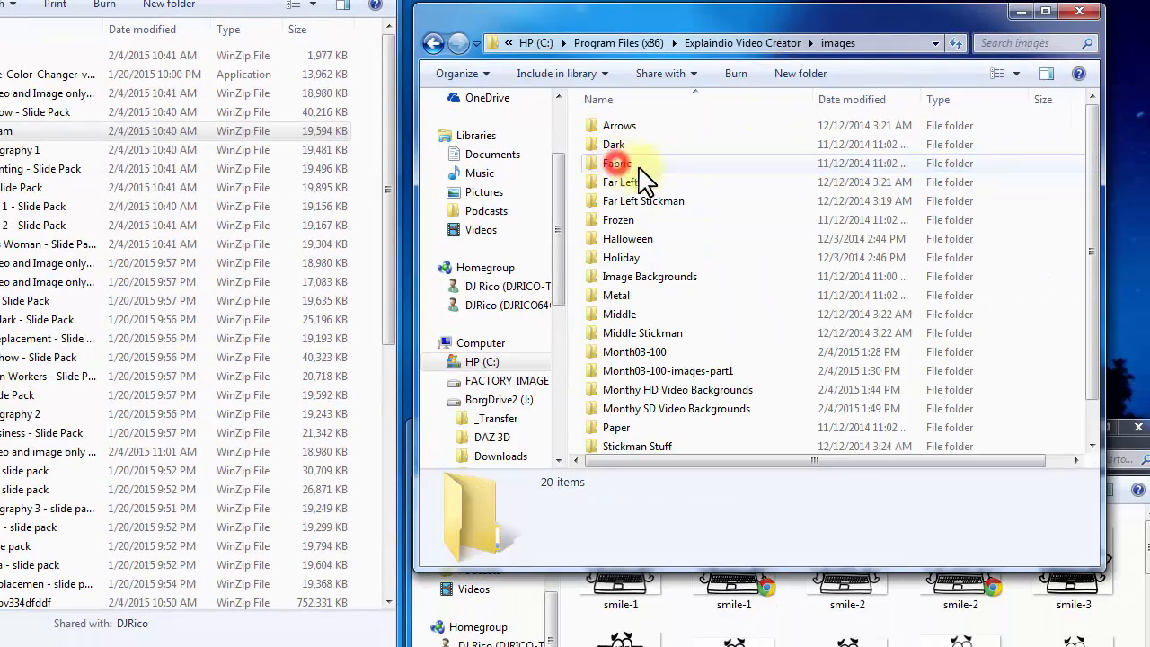
{"action": "left_click", "coordinate": [766, 44]}
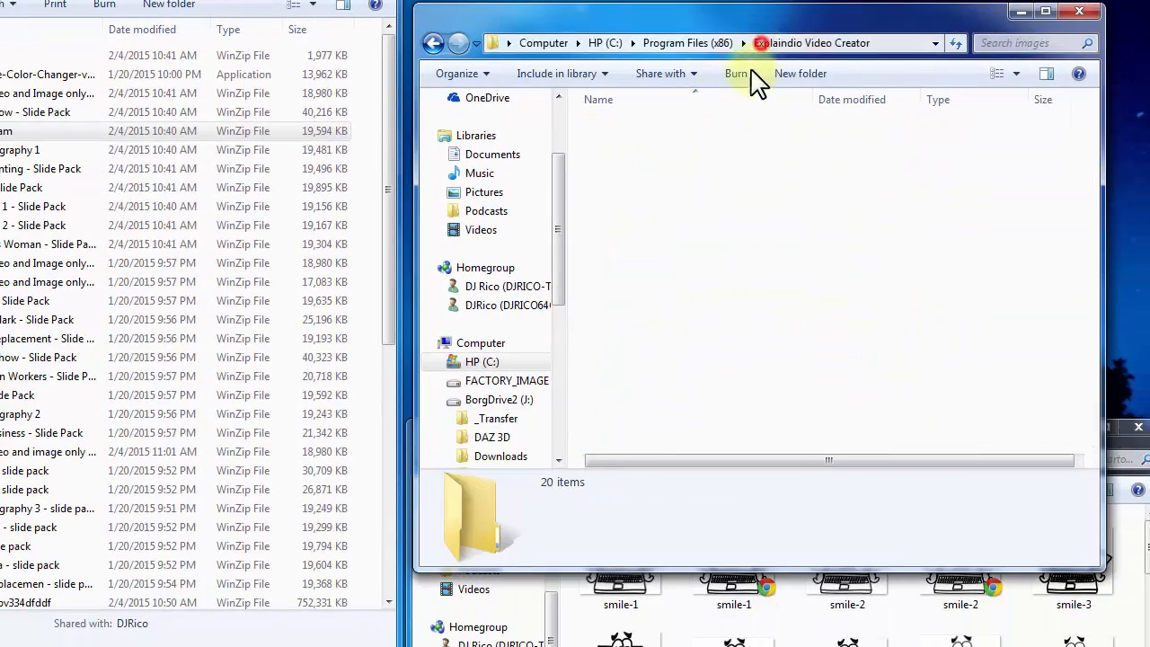
- Review the contents of the svgs and slides folders, returning to Explaindio Video Creator's main folder after each
{"action": "double_click", "coordinate": [613, 221]}
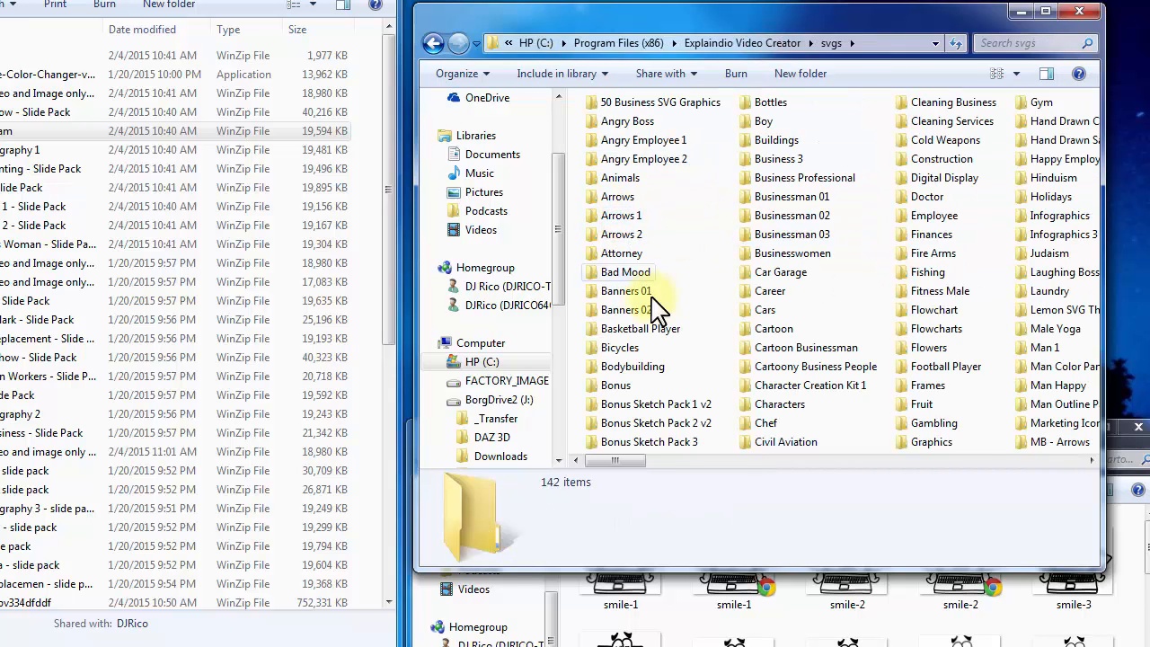
{"action": "left_click", "coordinate": [761, 41]}
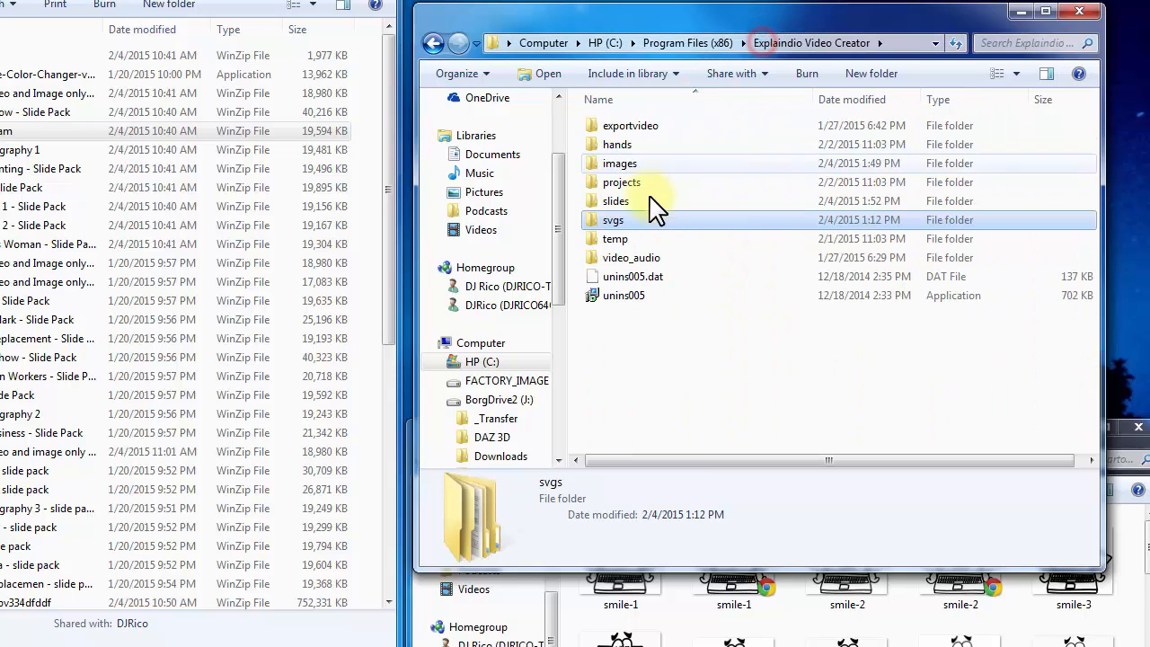
{"action": "double_click", "coordinate": [614, 202]}
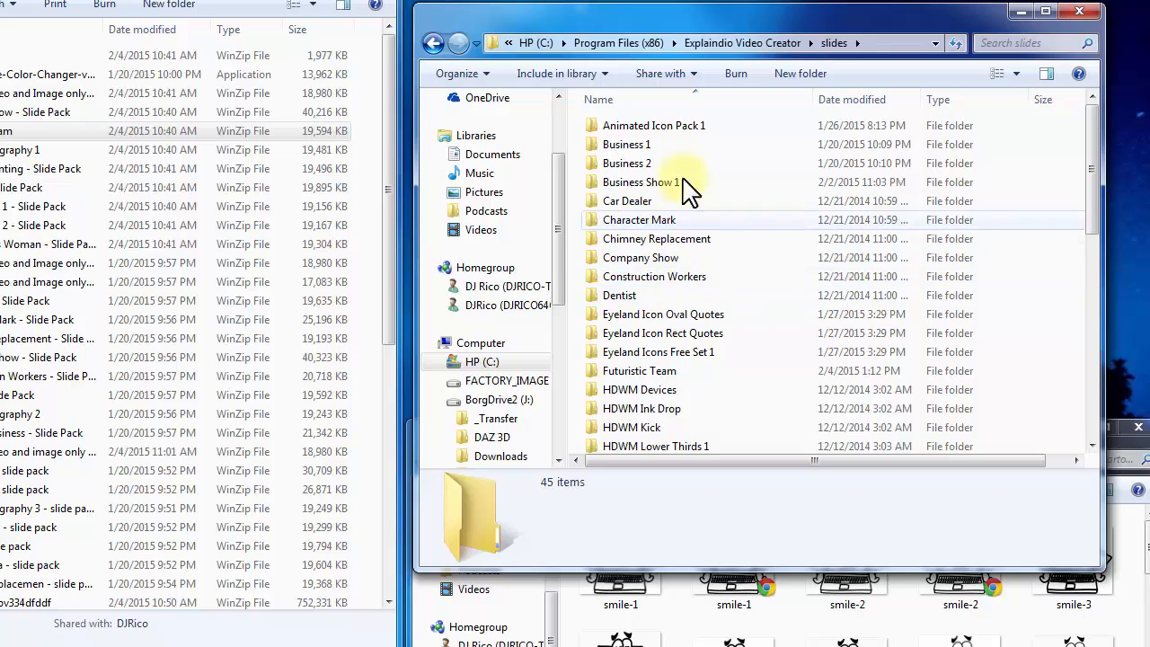
{"action": "left_click", "coordinate": [759, 43]}
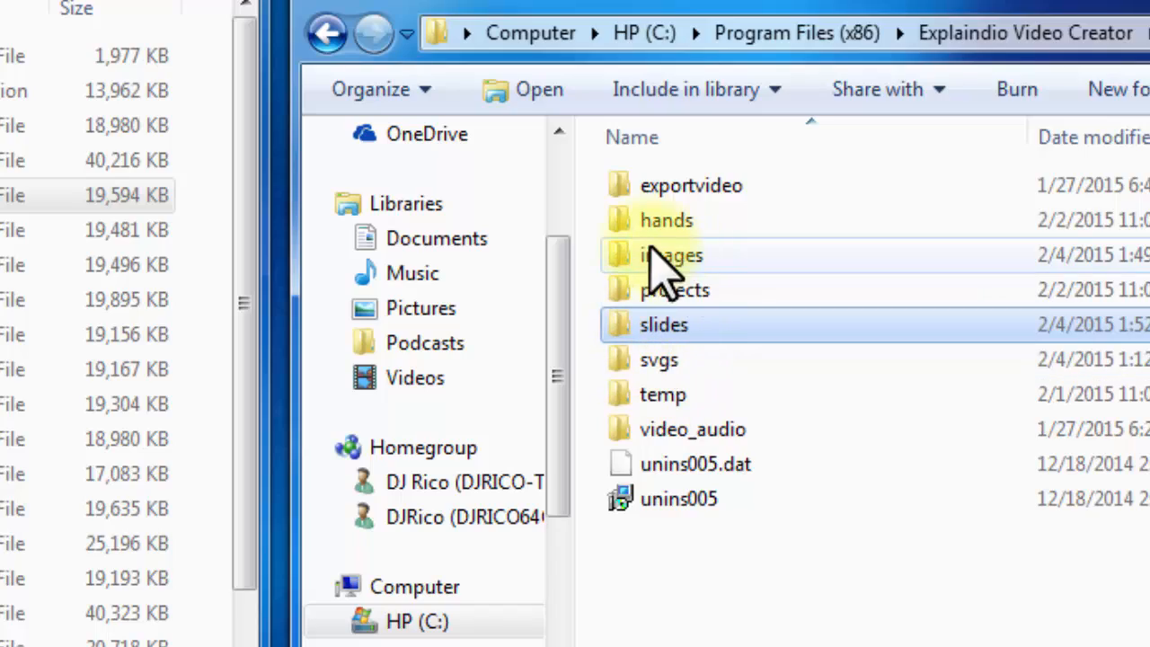
- Open the Businesswomen folder inside svgs and display its files as large icons
{"action": "double_click", "coordinate": [667, 363]}
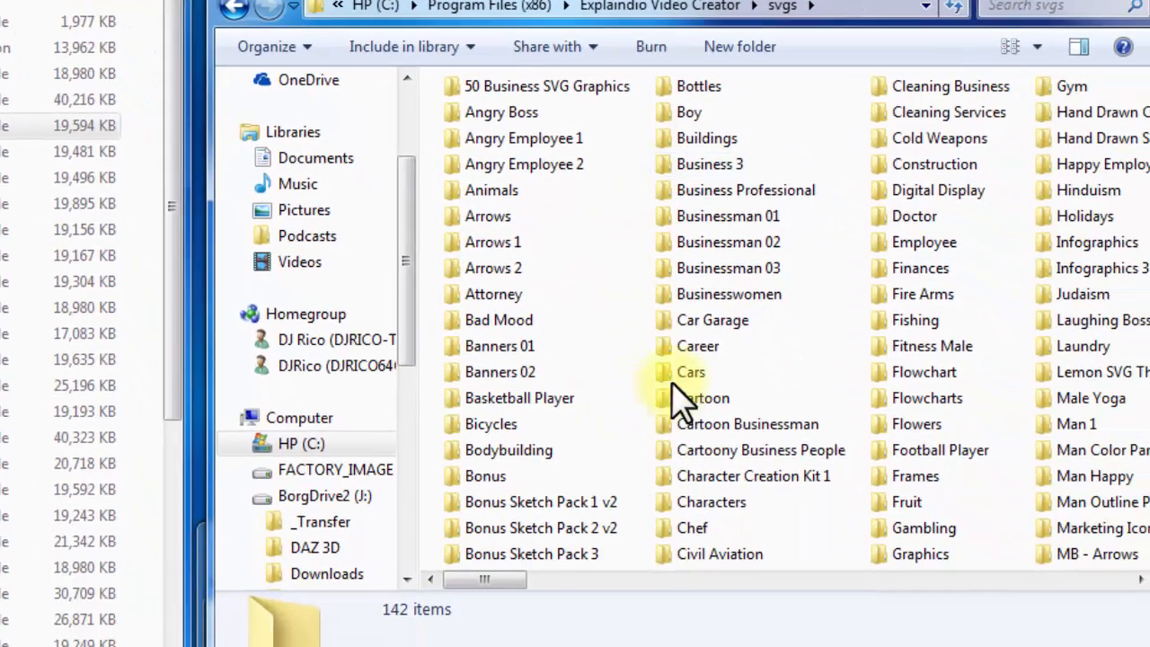
{"action": "double_click", "coordinate": [696, 292]}
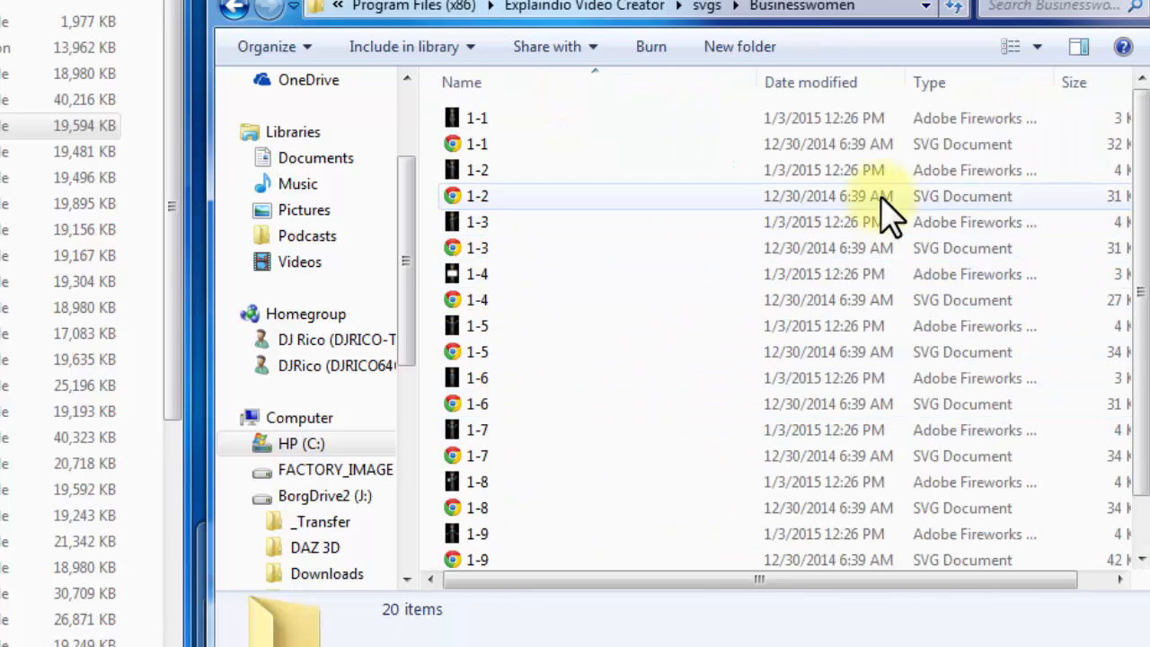
{"action": "left_click", "coordinate": [1044, 47]}
{"action": "left_click_drag", "start_coordinate": [1044, 47], "coordinate": [1042, 2]}
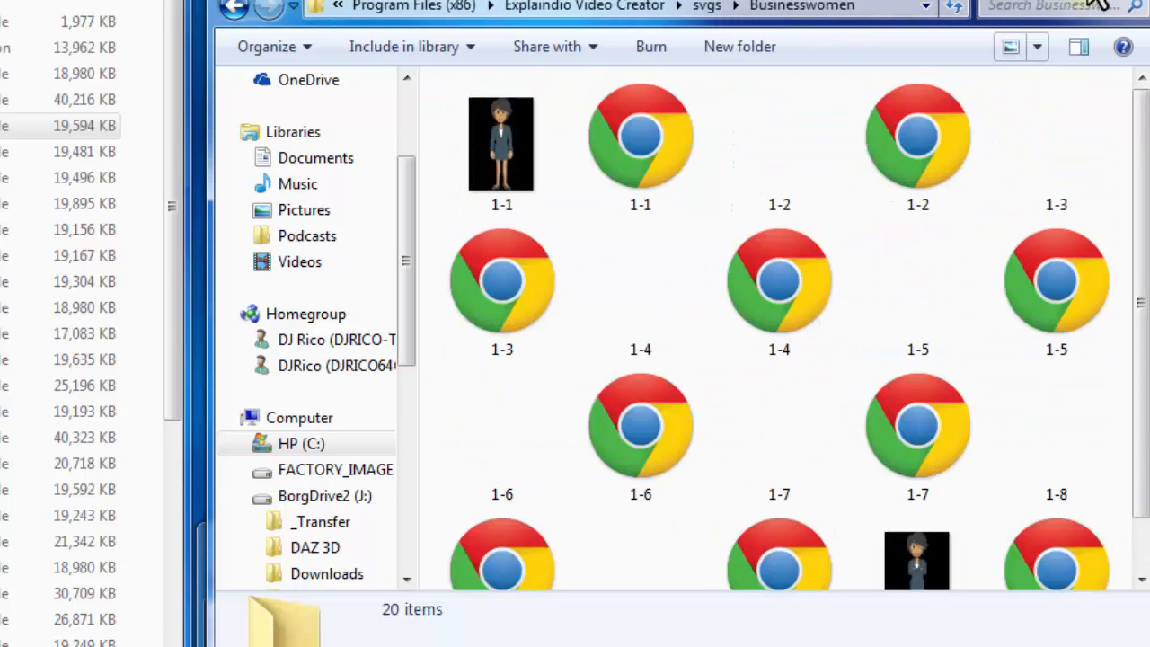